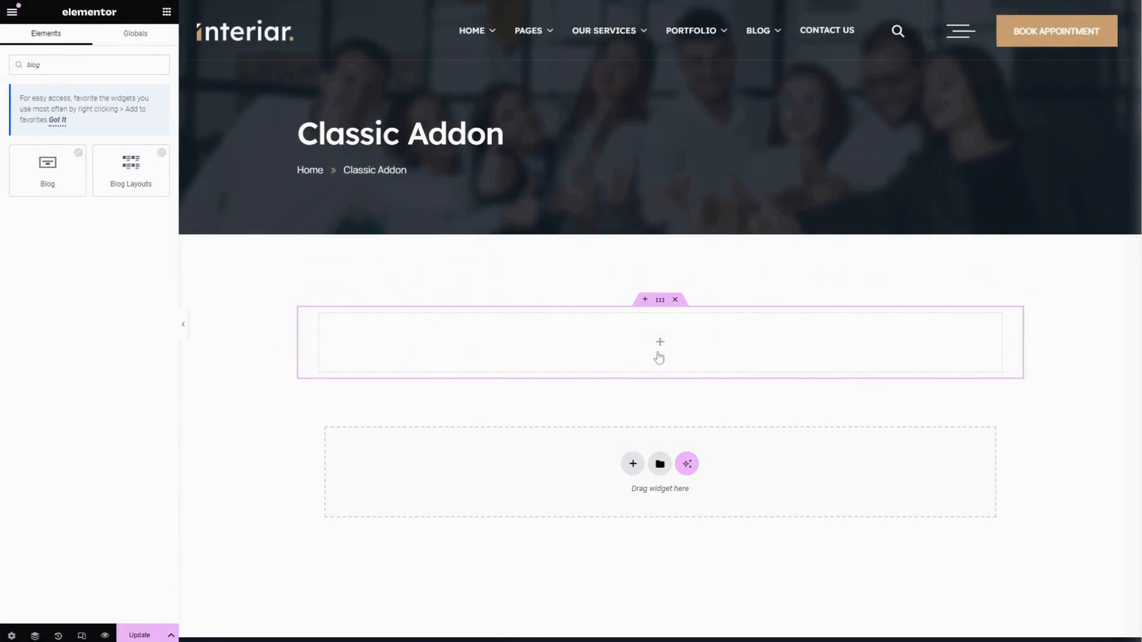
Delete the existing empty container and add a new single-column flexbox container with its items stacked vertically
left_click(632, 464)
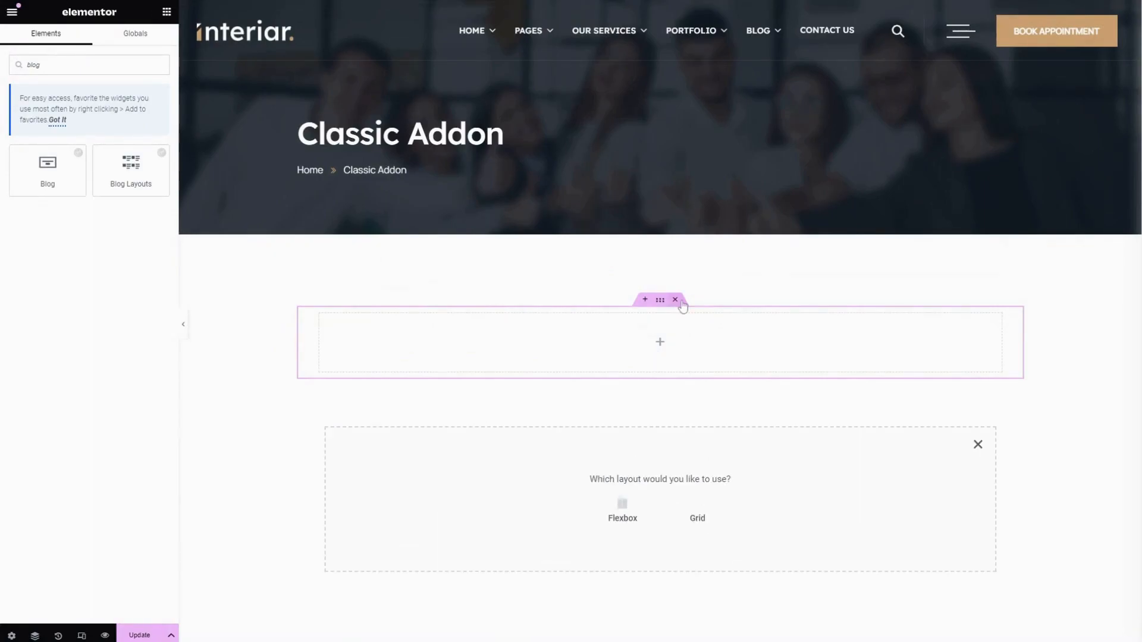
left_click(675, 300)
left_click(623, 455)
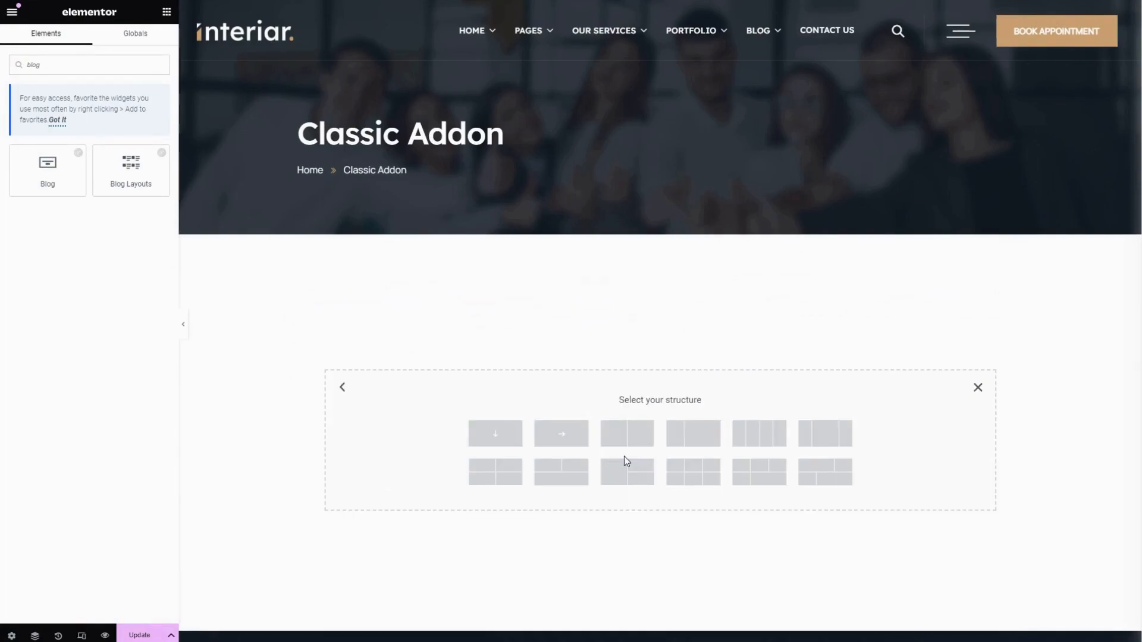
left_click(502, 440)
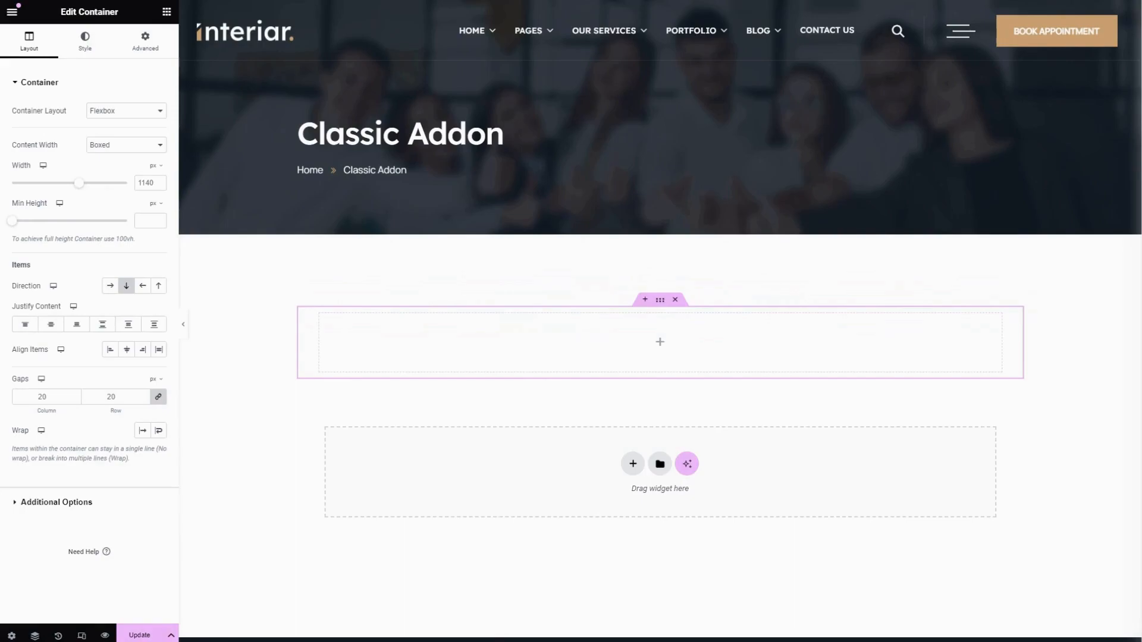
Search the widgets for "Blog" and add the Blog Layouts widget to the new container
left_click(167, 14)
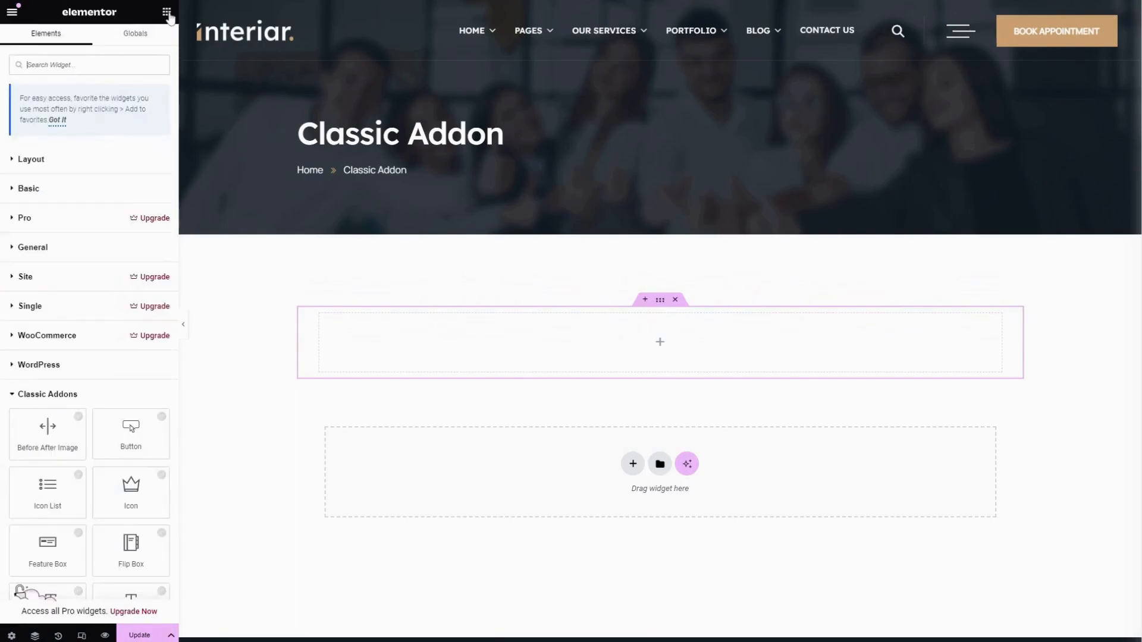
type("B")
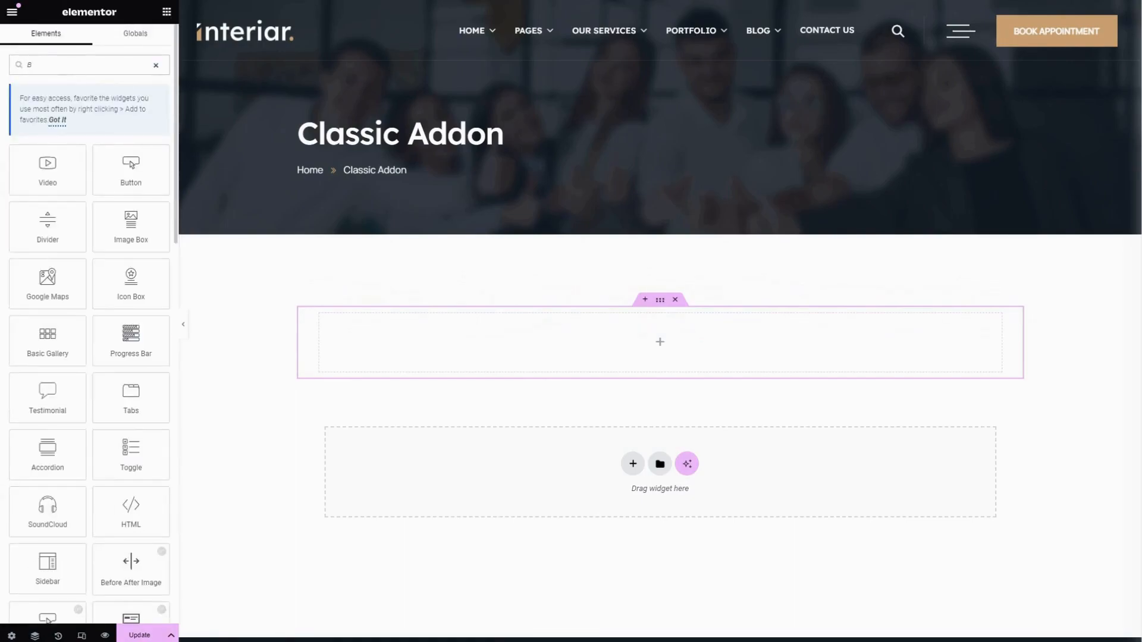
type("log")
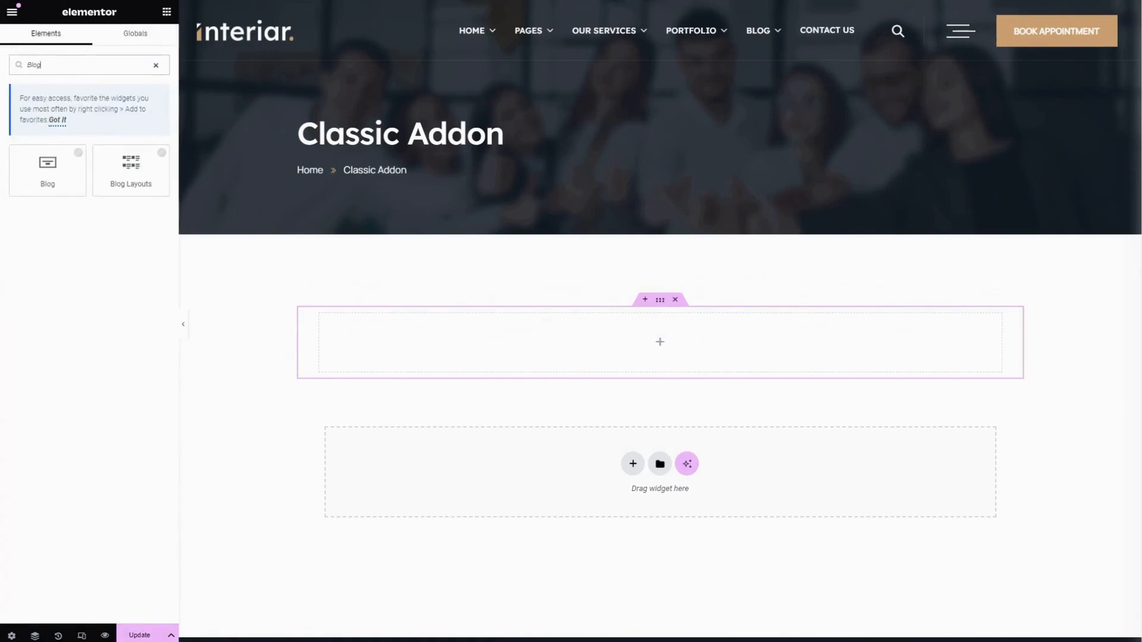
left_click(129, 165)
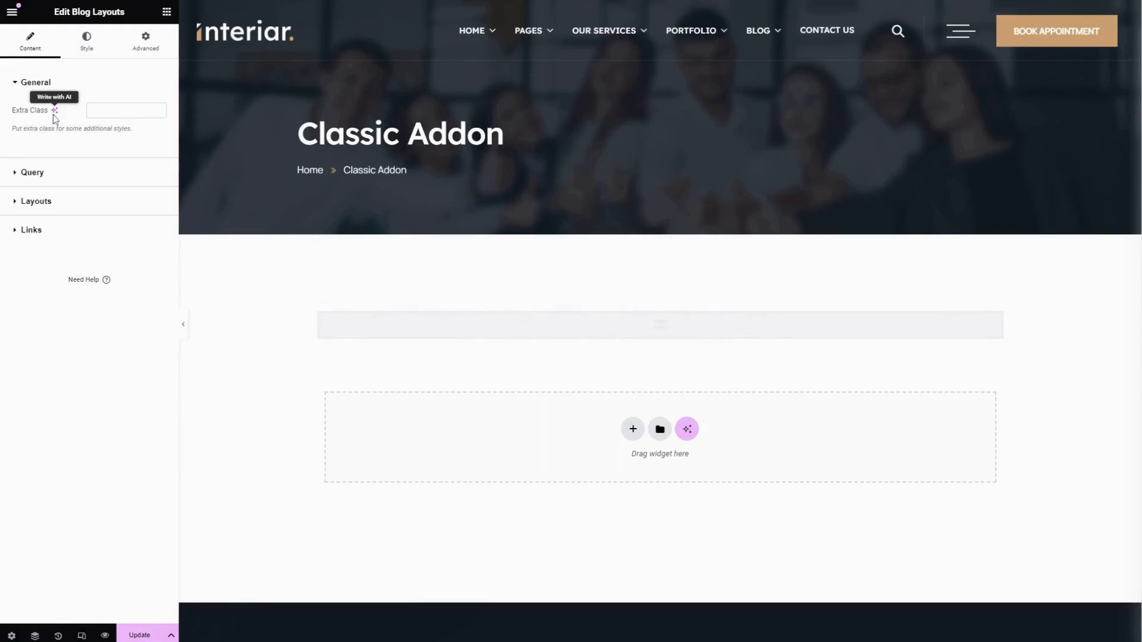
left_click(91, 110)
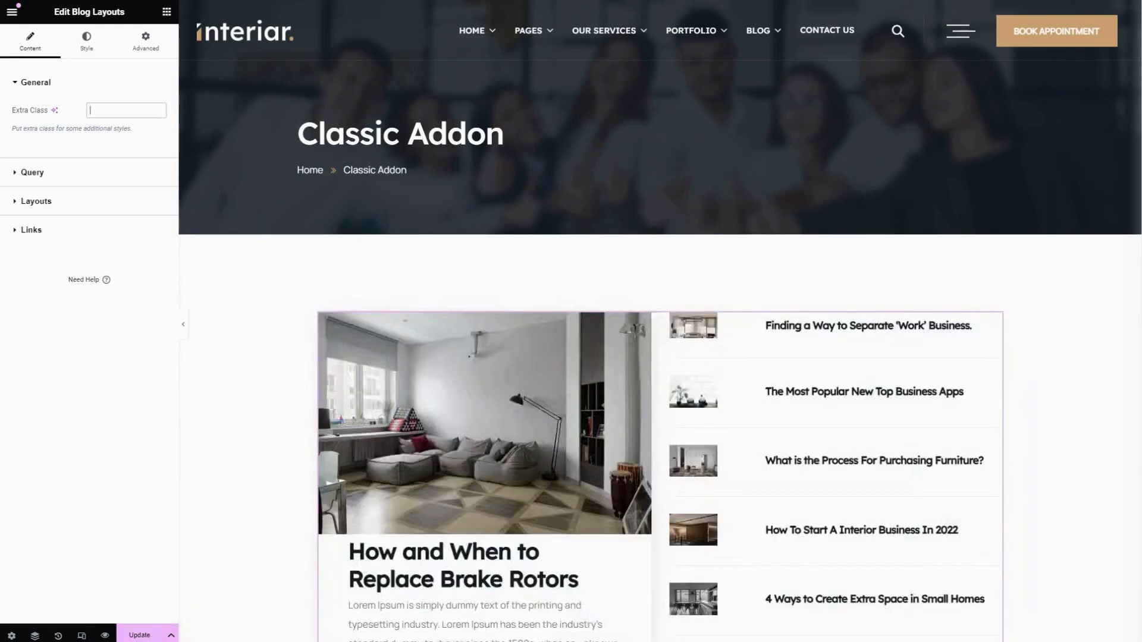
scroll(425, 388, "down", 4)
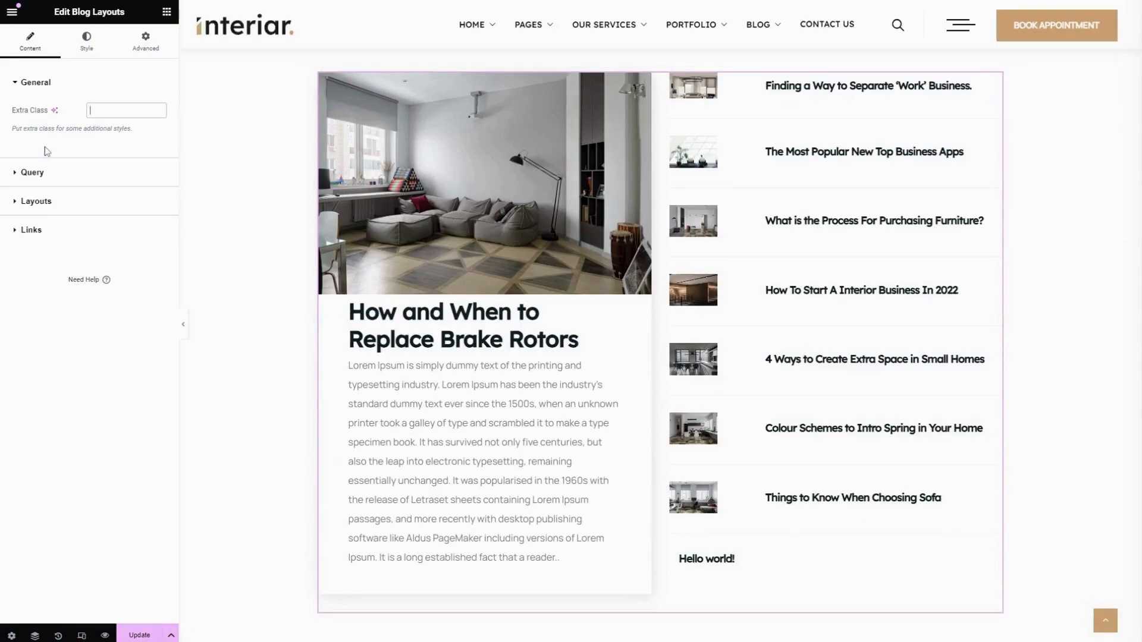
In the widget's query settings, filter the posts by the author "admin"
left_click(49, 173)
left_click(98, 138)
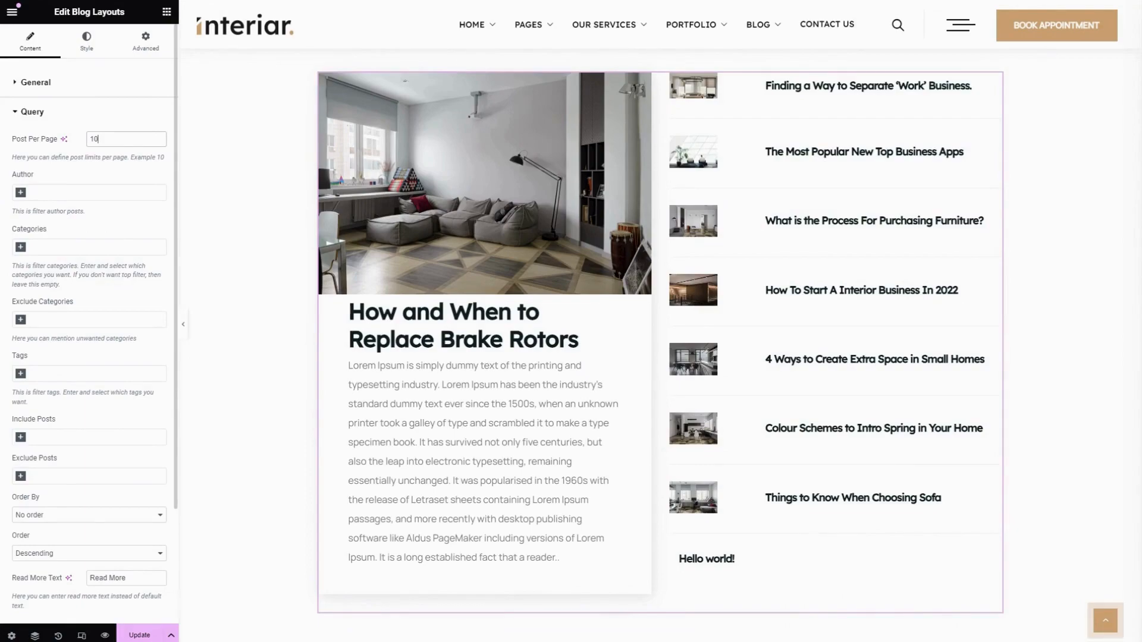
left_click(22, 197)
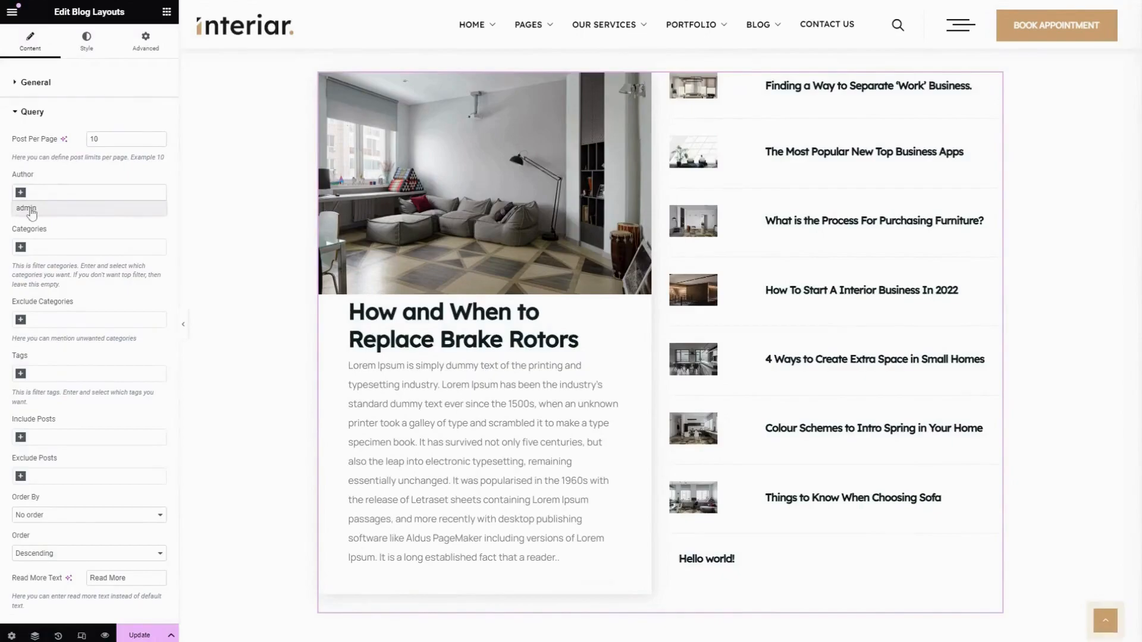
left_click(26, 208)
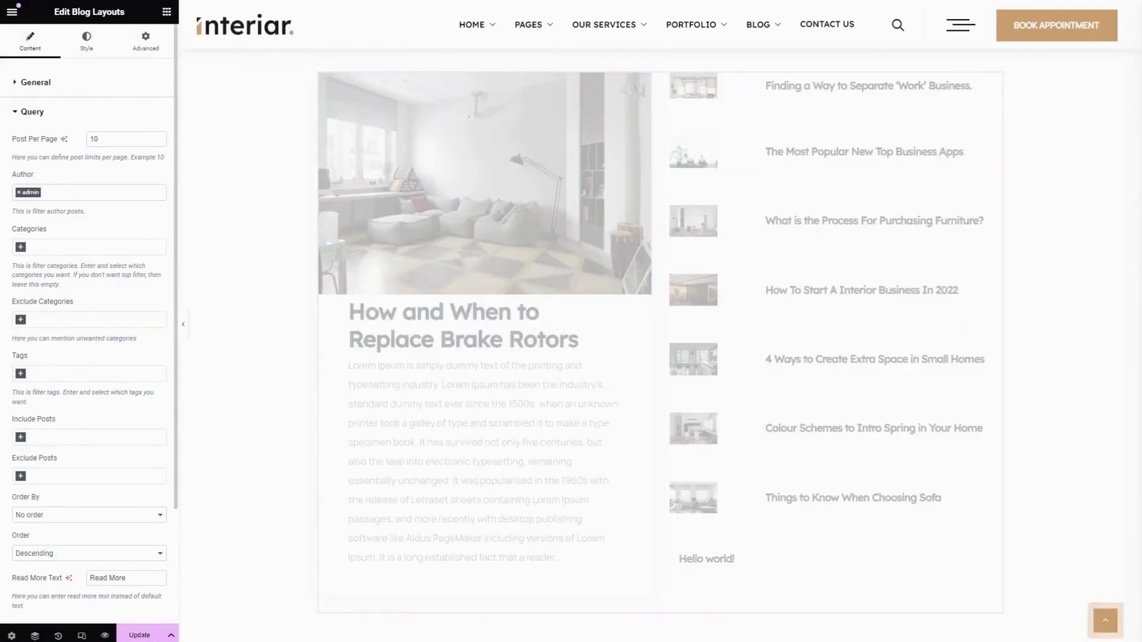
Filter the query to the categories Architecture, Building, Exterior, Interior and Planning, and exclude the Uncategorized category
left_click(23, 249)
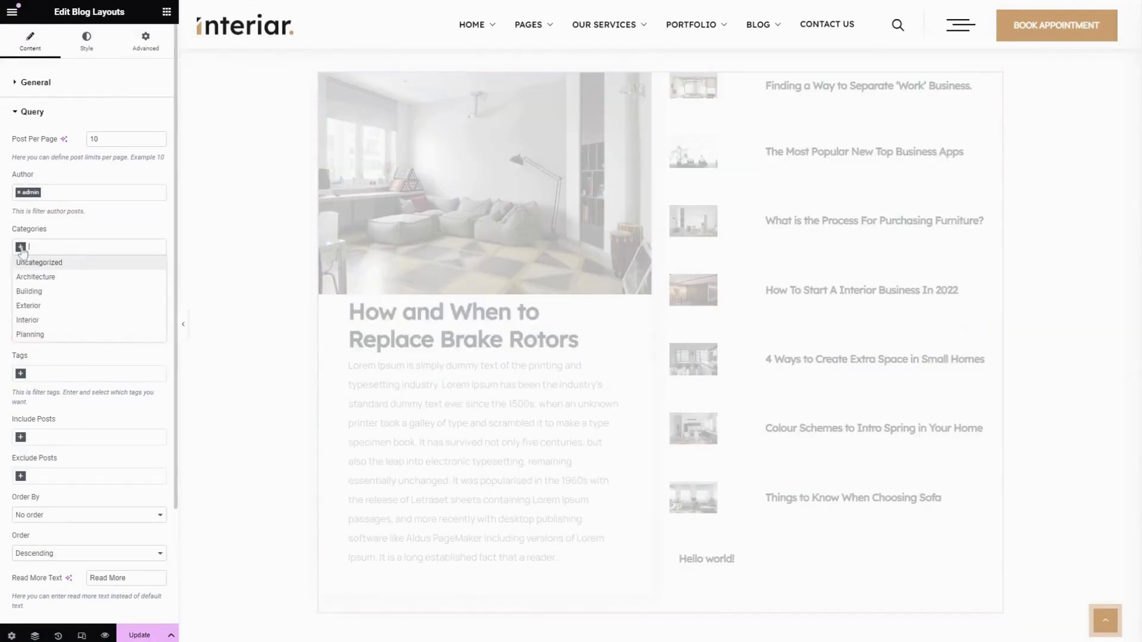
left_click(43, 277)
left_click(71, 249)
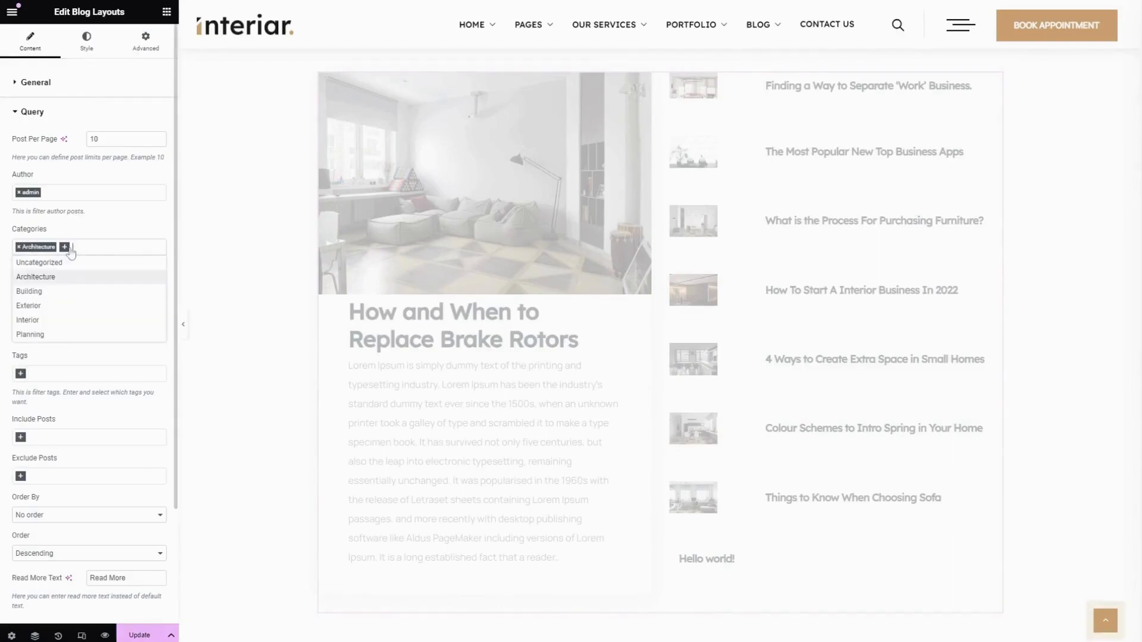
left_click(29, 291)
left_click(105, 250)
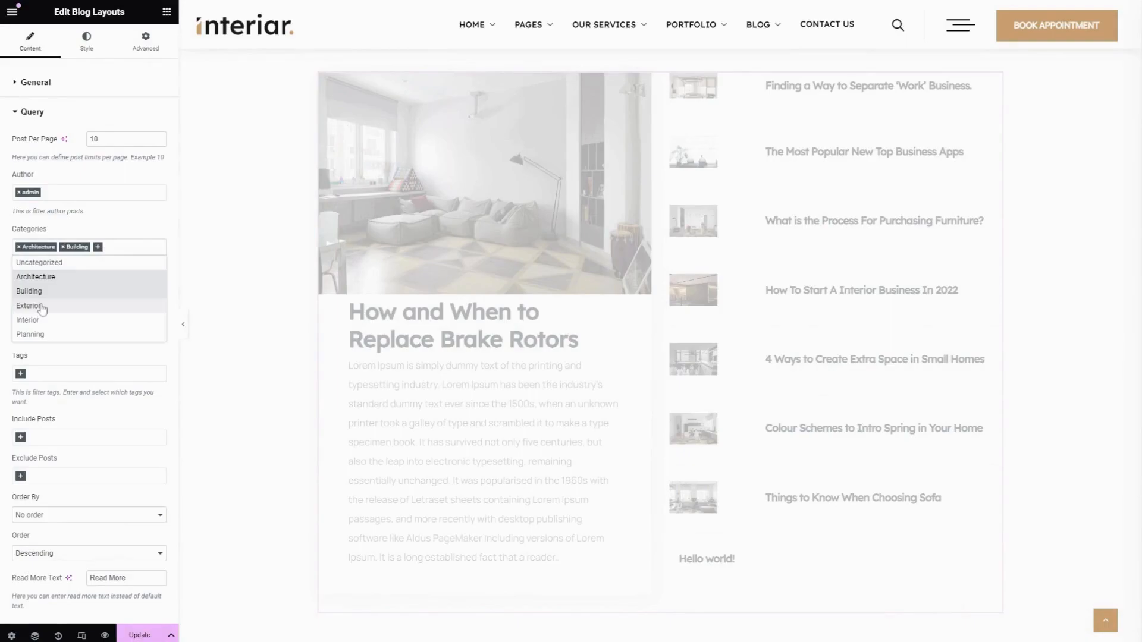
left_click(42, 306)
left_click(36, 320)
left_click(35, 347)
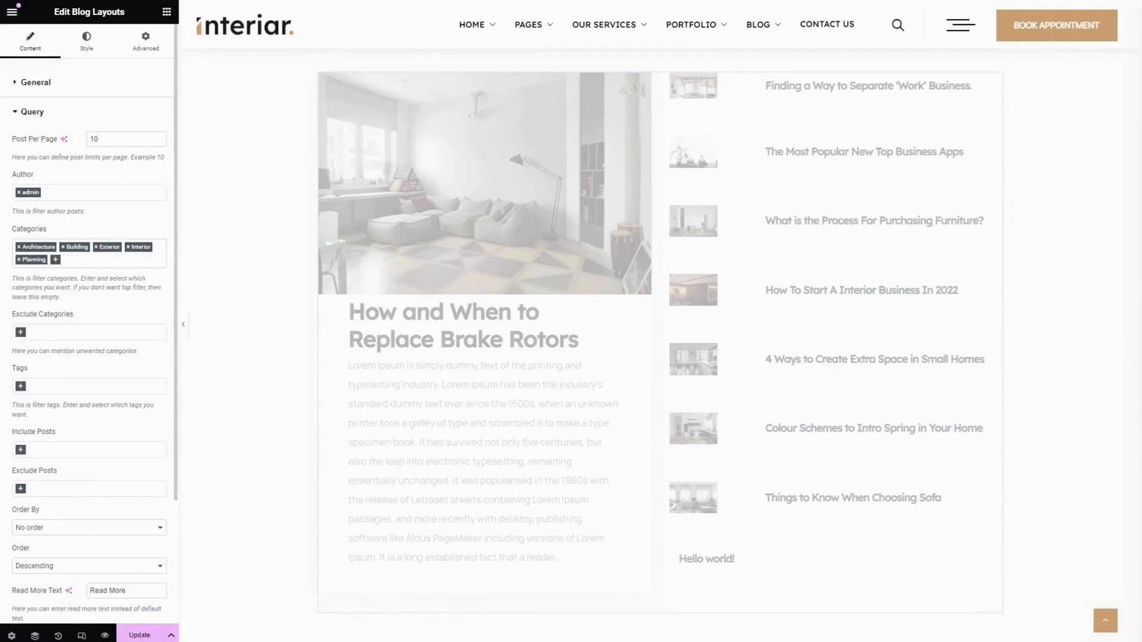
left_click(22, 334)
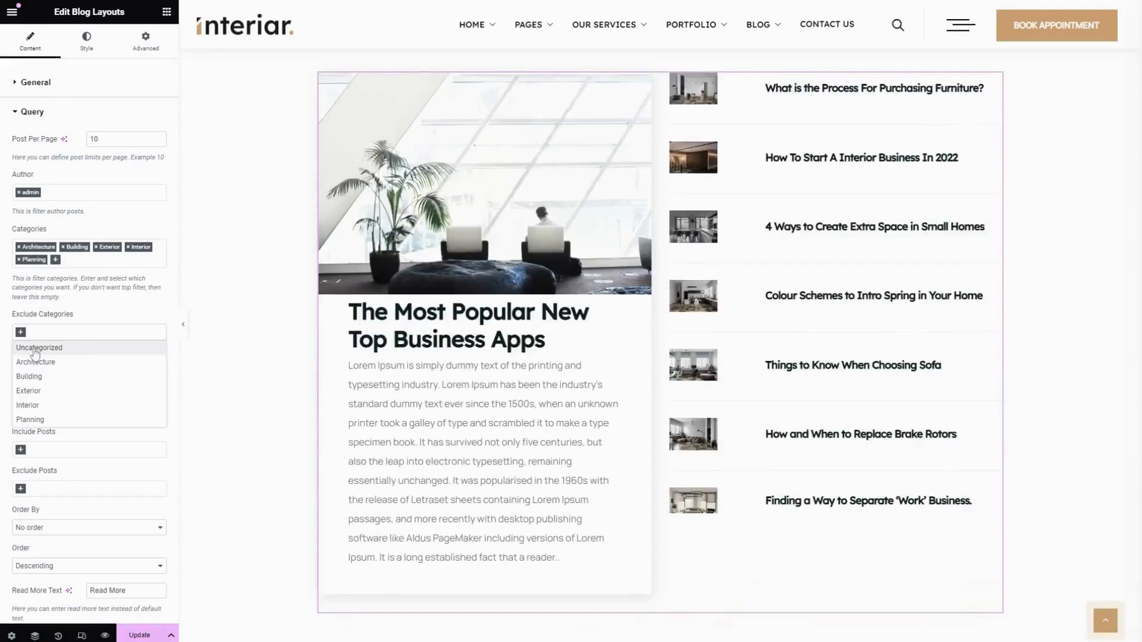
left_click(35, 350)
Filter the query by the tags architecture, building, business, exterior, interior, kitchen and marketing
scroll(48, 300, "down", 2)
left_click(21, 267)
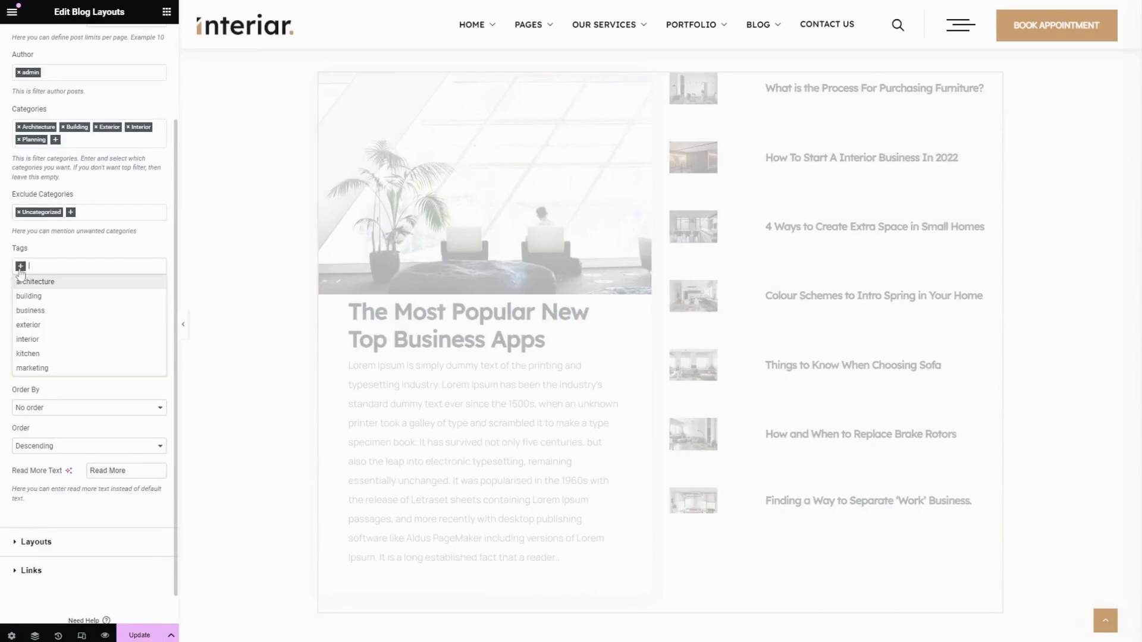
left_click(52, 283)
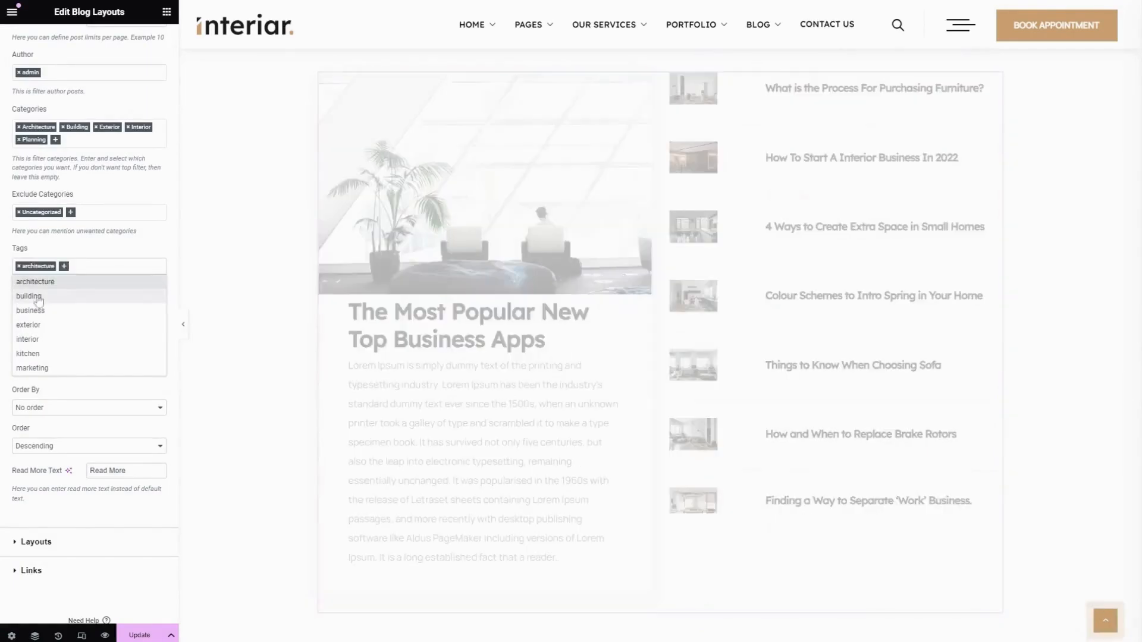
left_click(39, 299)
left_click(39, 312)
left_click(38, 326)
left_click(37, 340)
left_click(38, 354)
left_click(38, 368)
left_click(74, 245)
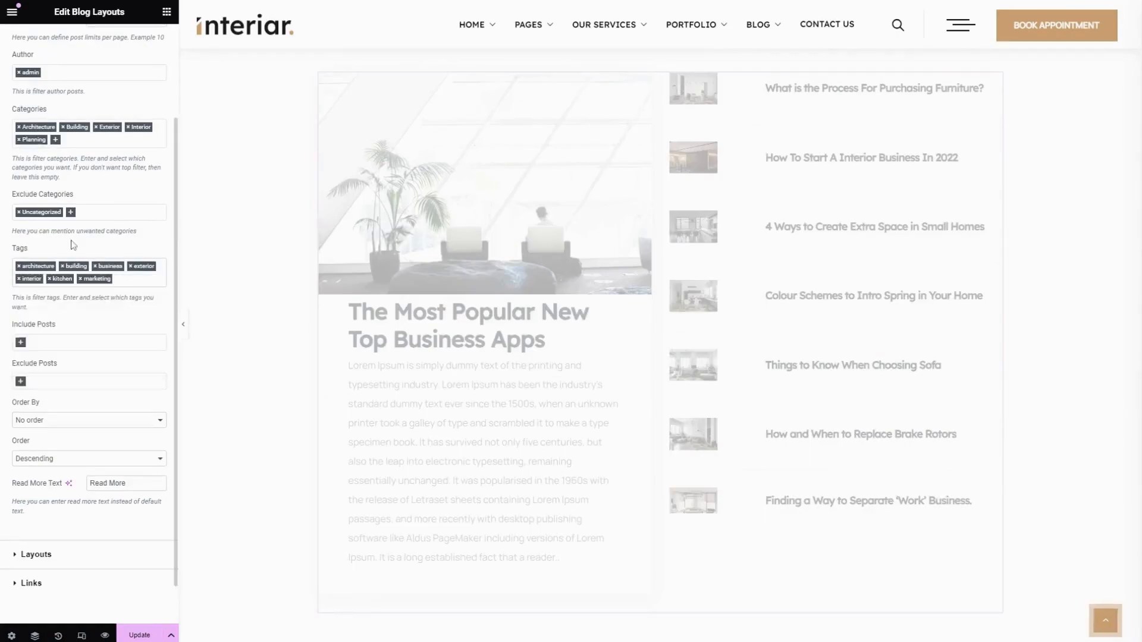
Add every available post except "Hello world!" to the query's included posts
left_click(83, 341)
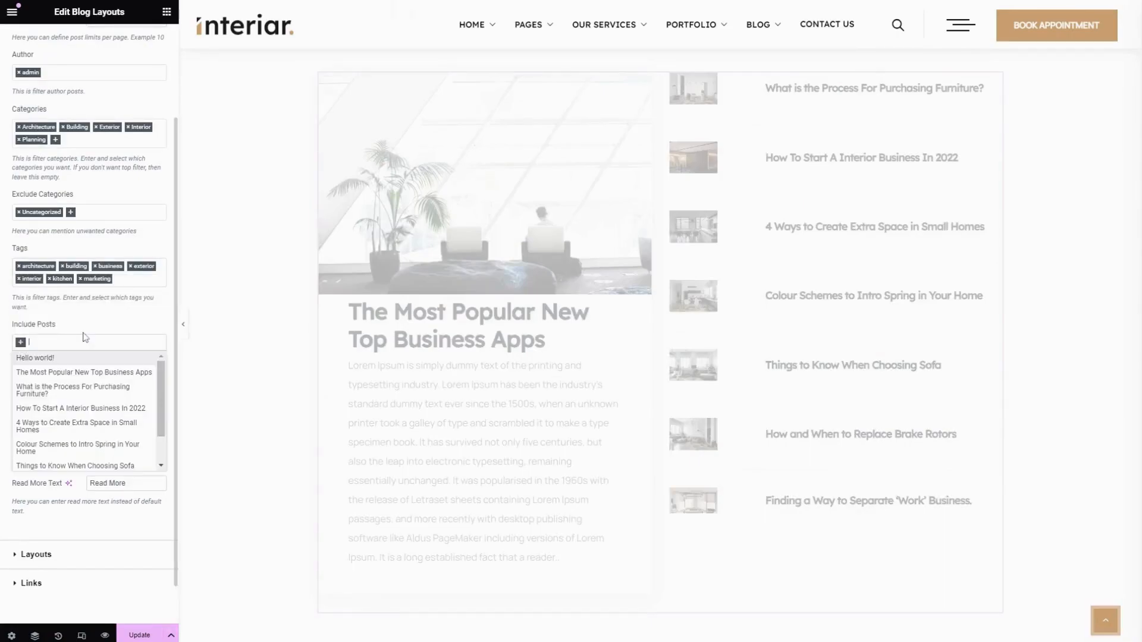
scroll(85, 337, "down", 1)
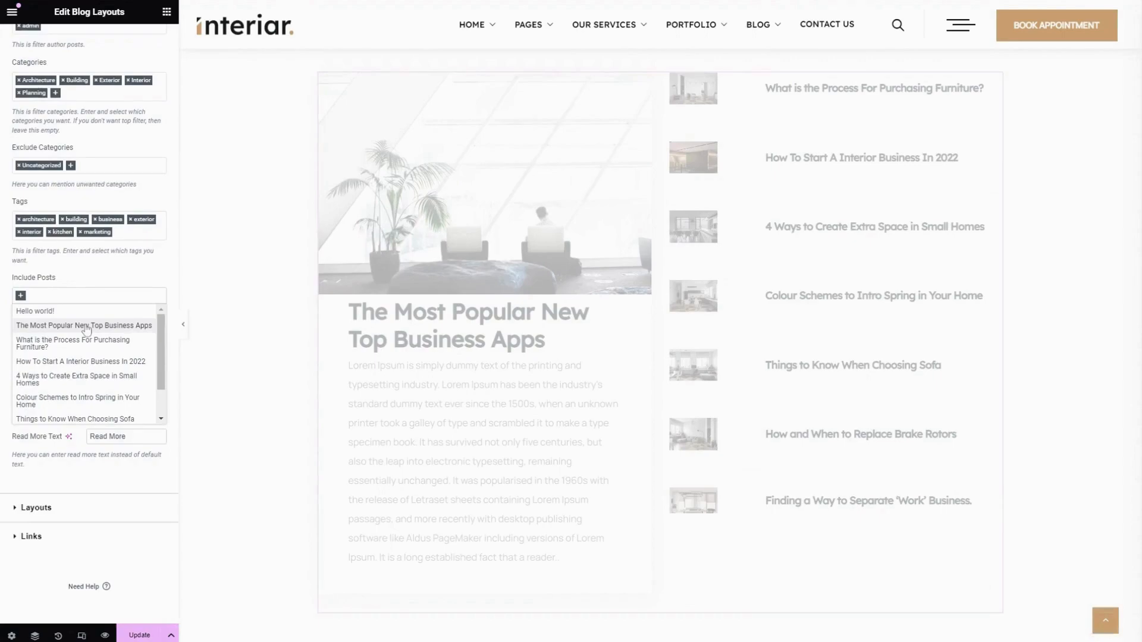
left_click(80, 325)
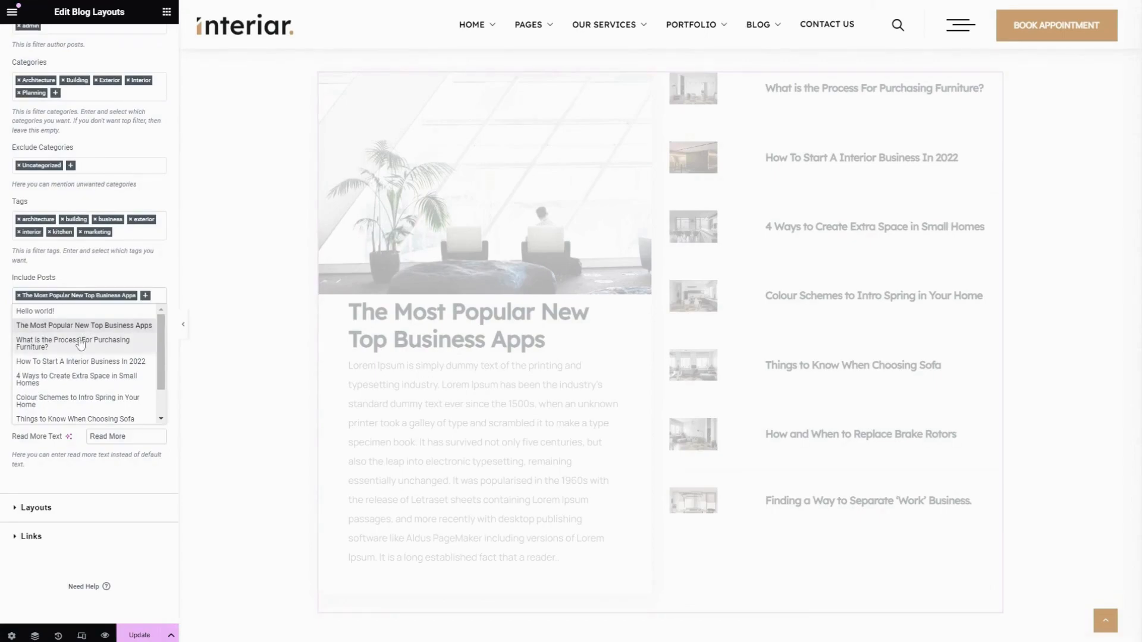
left_click(81, 343)
left_click(72, 362)
left_click(65, 380)
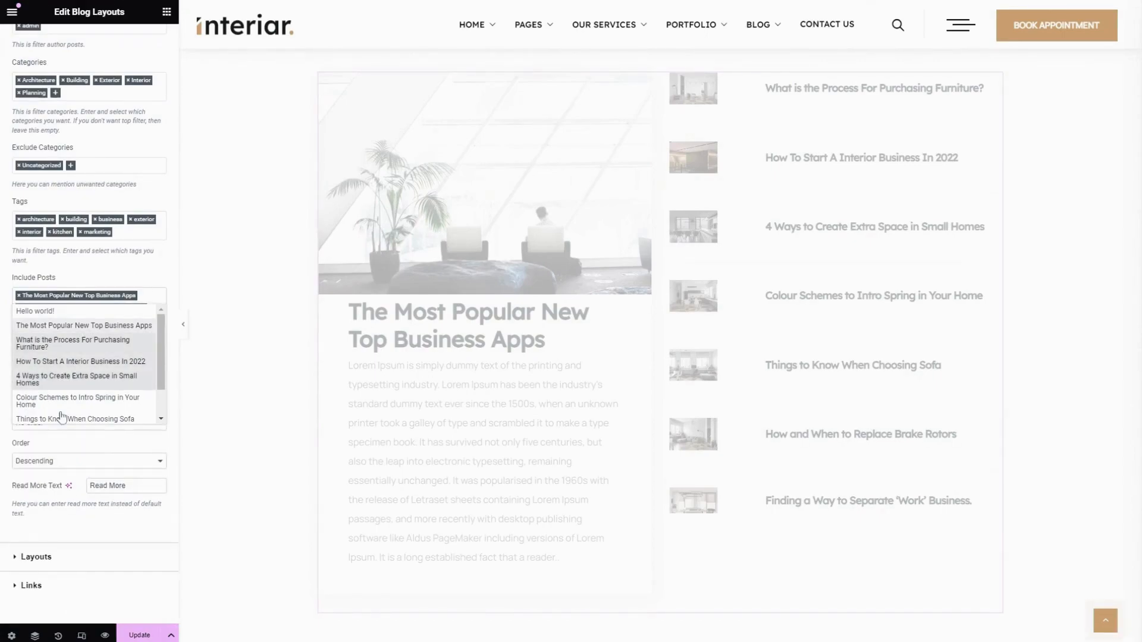
left_click(61, 417)
scroll(81, 400, "down", 1)
left_click(76, 364)
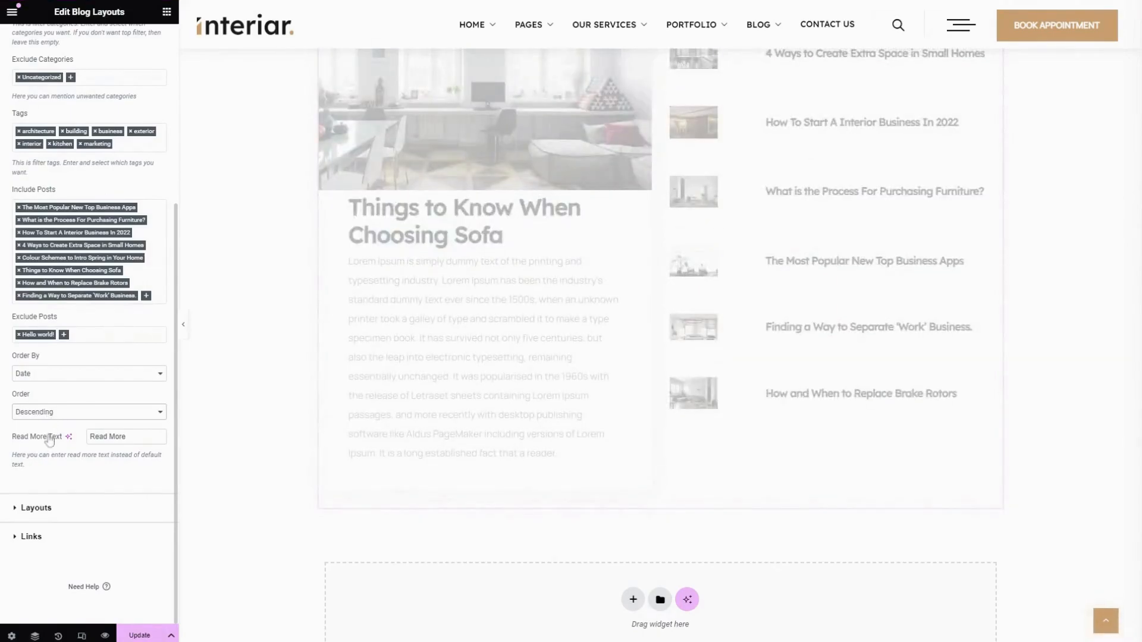
In the widget's layout settings, set the primary title heading tag to h4
triple_click(108, 436)
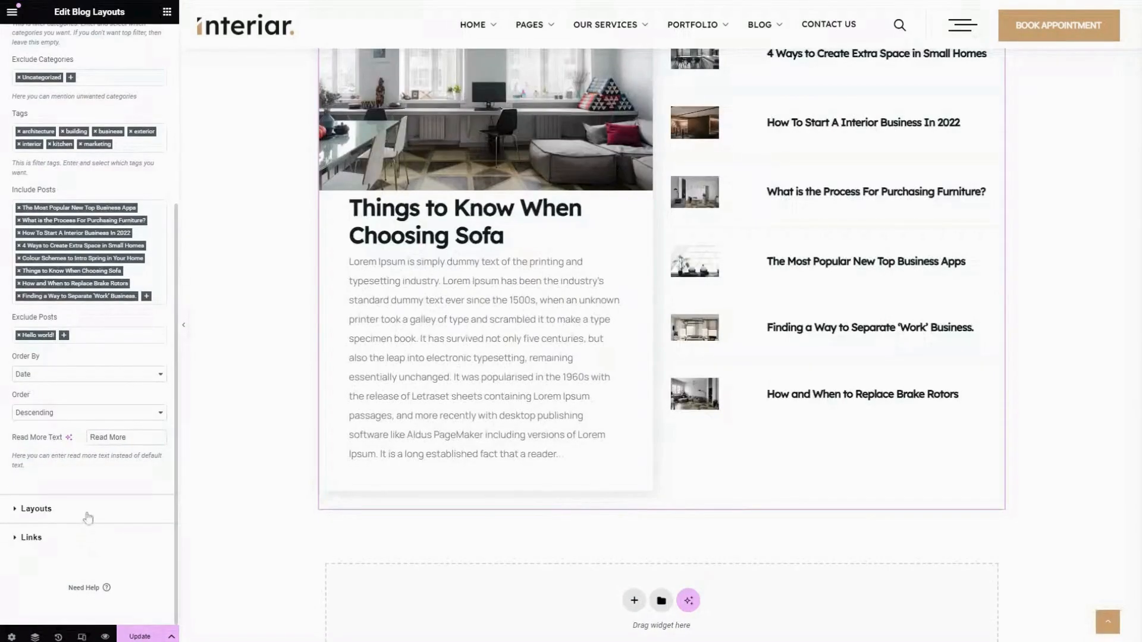
left_click(88, 516)
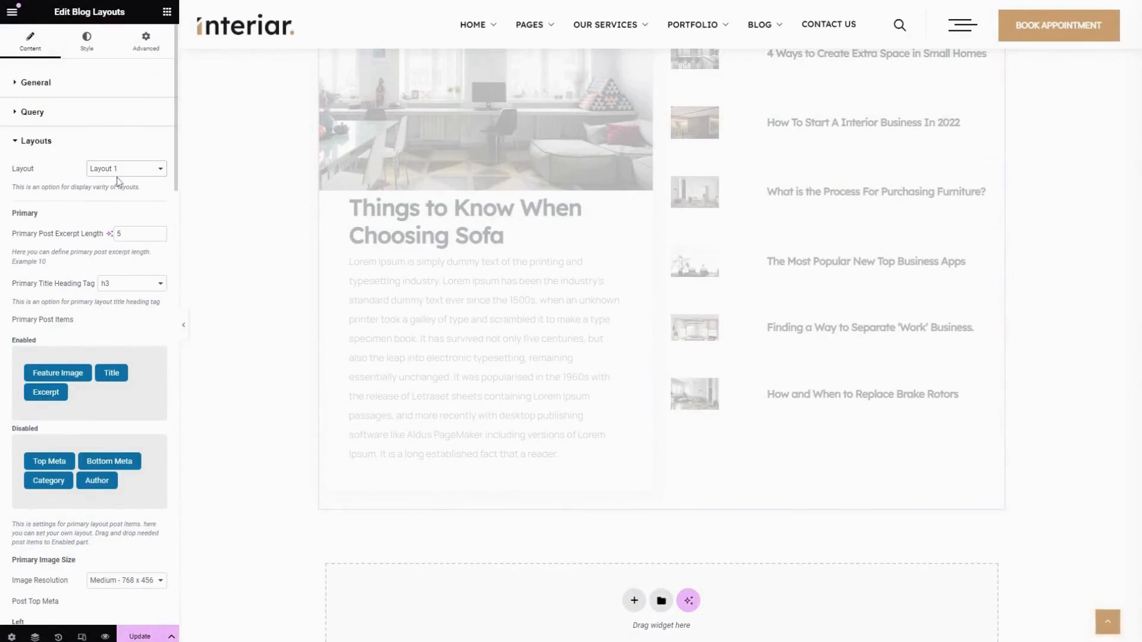
left_click(95, 152)
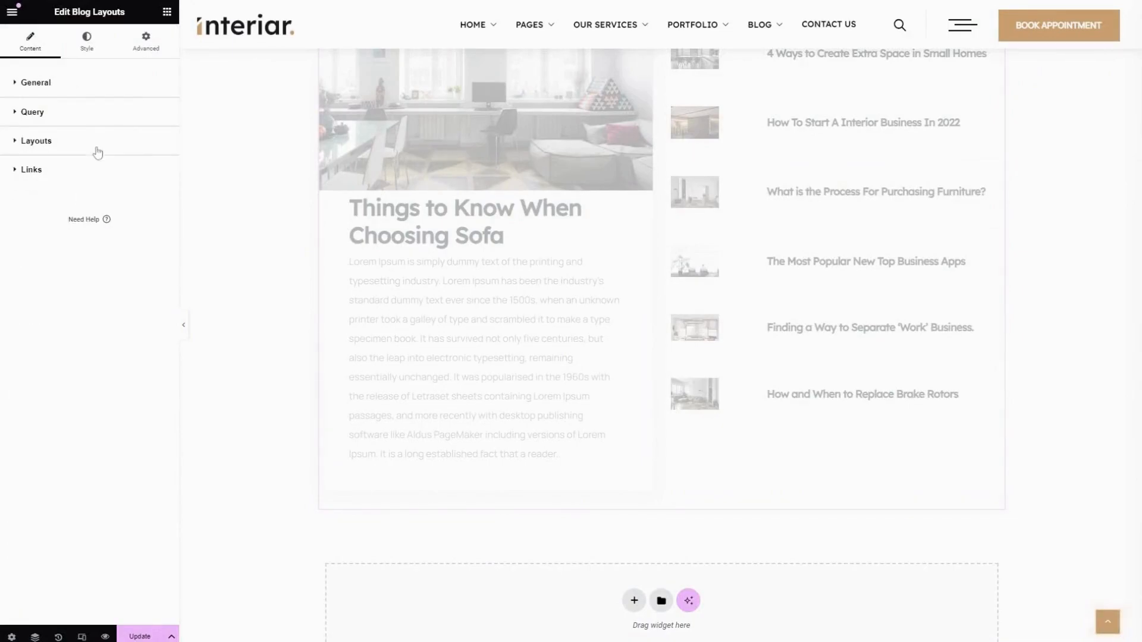
left_click(84, 150)
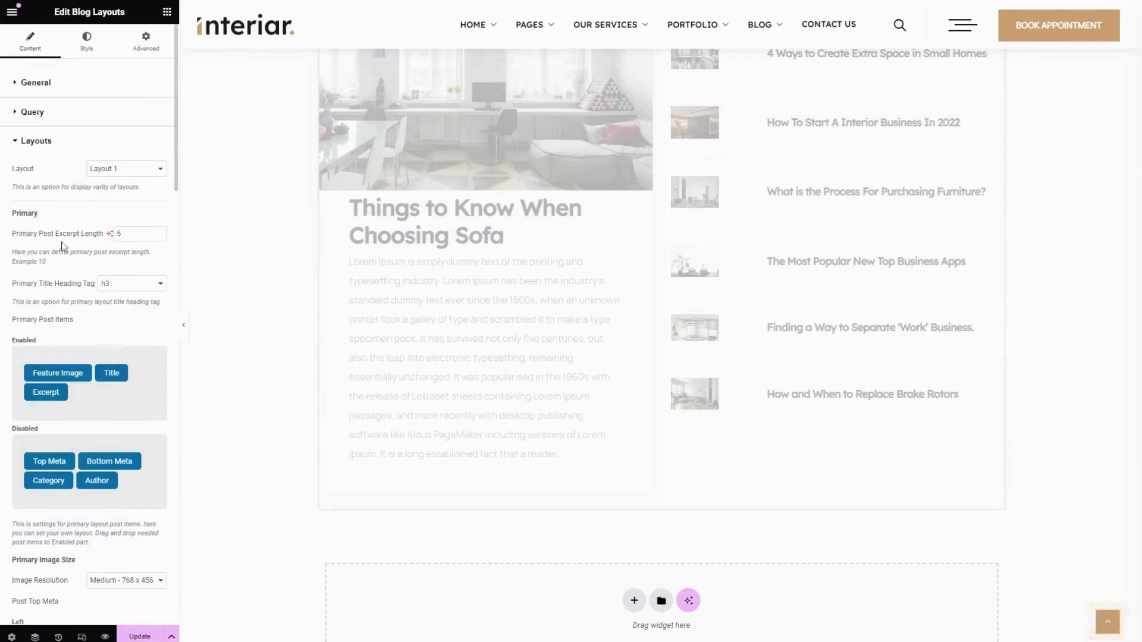
double_click(66, 235)
triple_click(28, 290)
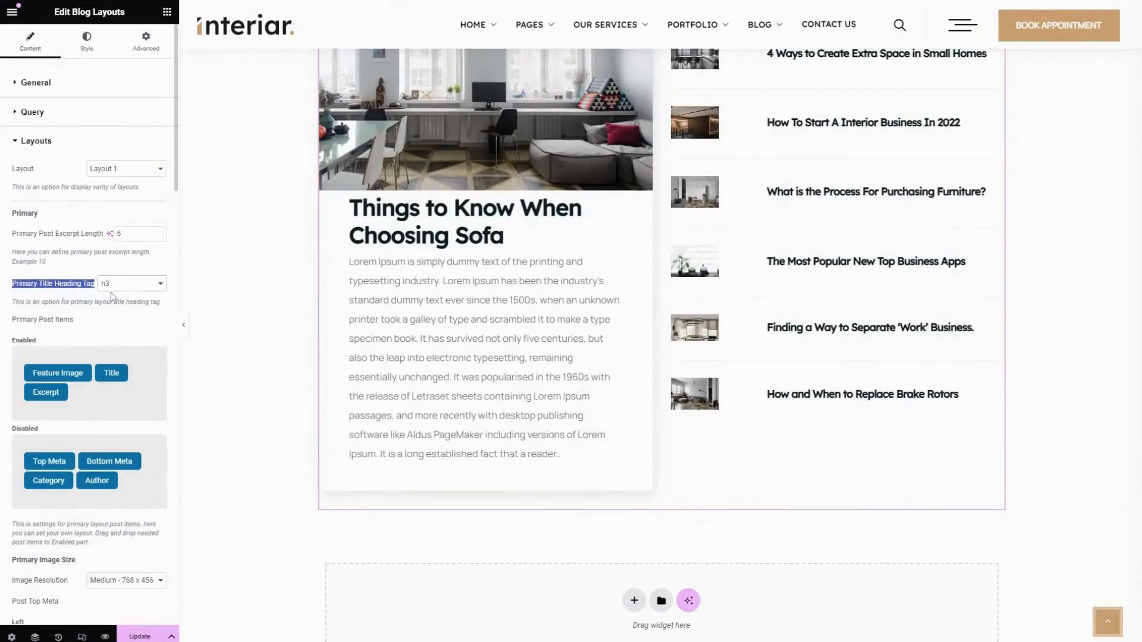
left_click(114, 330)
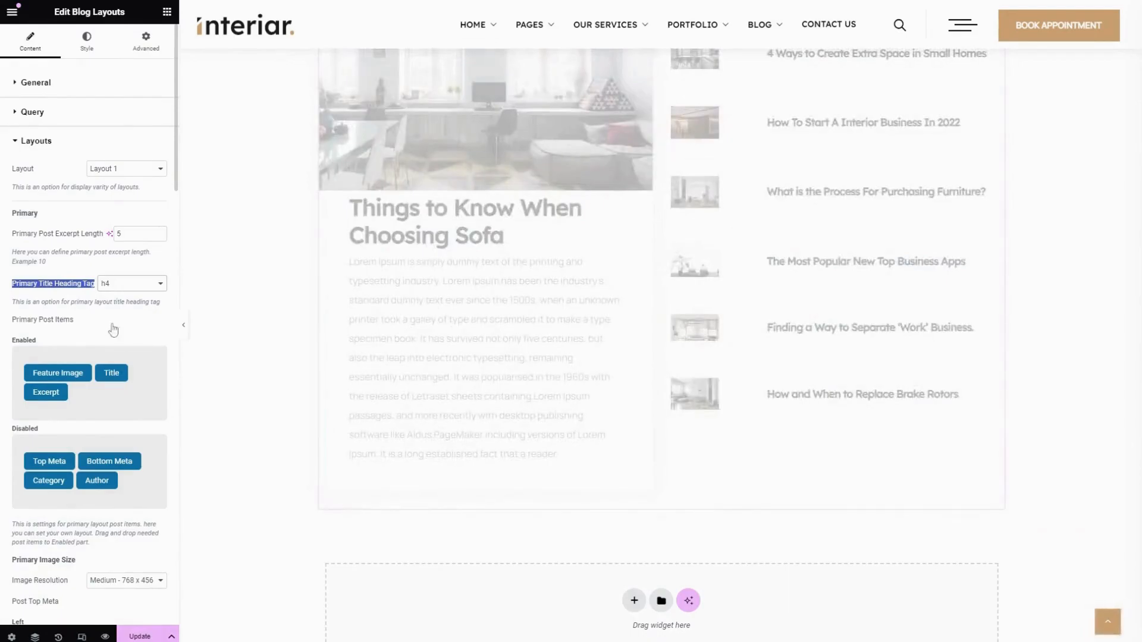
Move Top Meta from the disabled to the enabled primary post items, after Excerpt
scroll(86, 326, "down", 4)
scroll(79, 164, "up", 2)
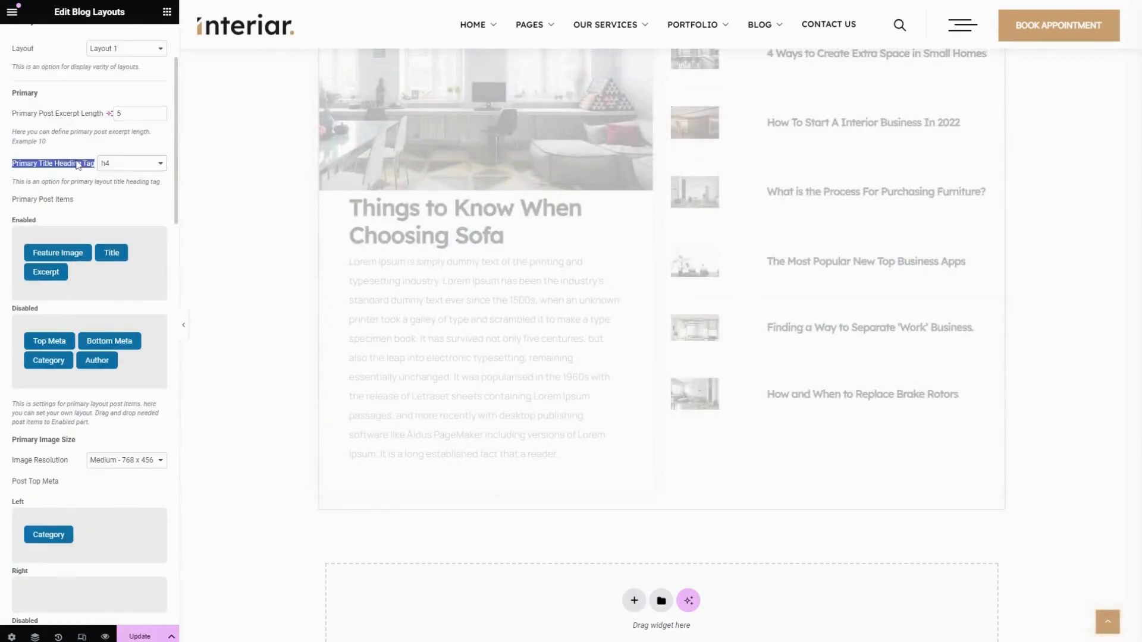
left_click(100, 280)
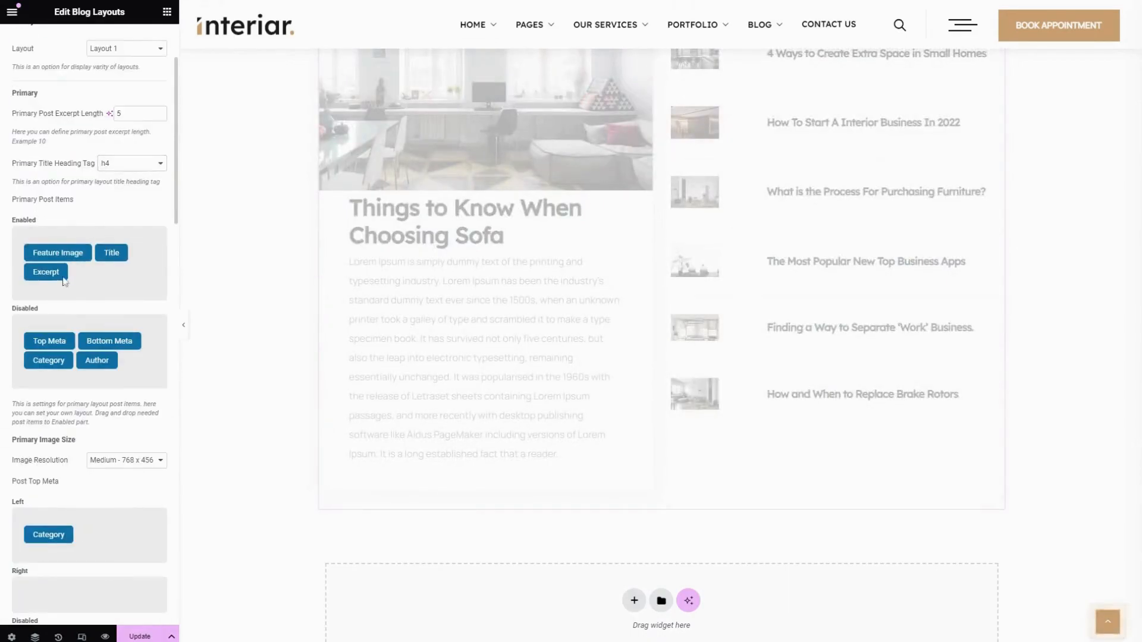
left_click_drag(49, 341, 97, 282)
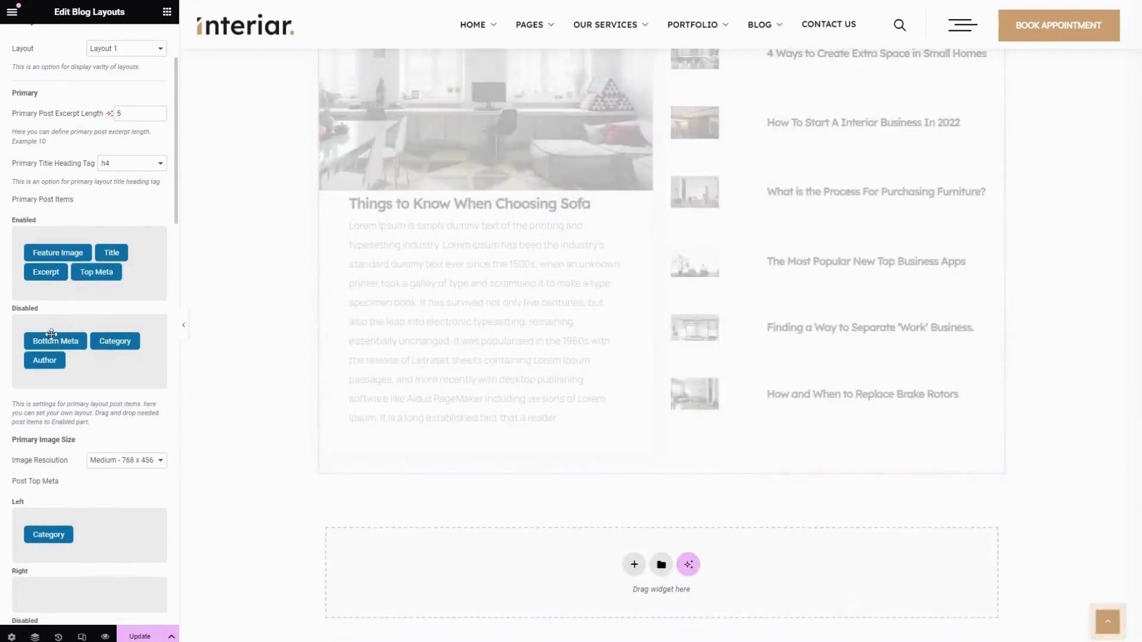
Try to enable Bottom Meta among the primary post items
left_click_drag(53, 339, 56, 293)
left_click_drag(97, 360, 111, 291)
mouse_move(49, 360)
left_mouse_down()
mouse_move(83, 315)
mouse_move(86, 362)
mouse_move(37, 360)
mouse_move(48, 357)
left_mouse_up()
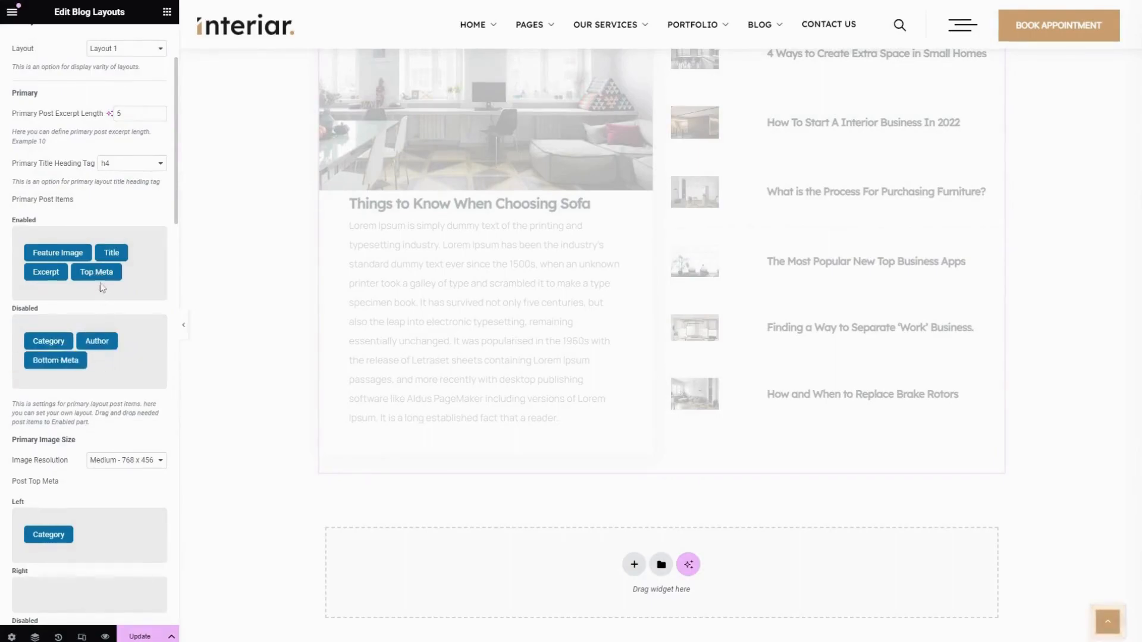
Move Top Meta back to the disabled primary post items and keep Excerpt enabled after Title
left_click_drag(97, 271, 83, 363)
left_click_drag(46, 271, 113, 257)
Enable Author in the primary Post Top Meta and Category in the Right group of the primary Post Bottom Meta
scroll(89, 357, "down", 4)
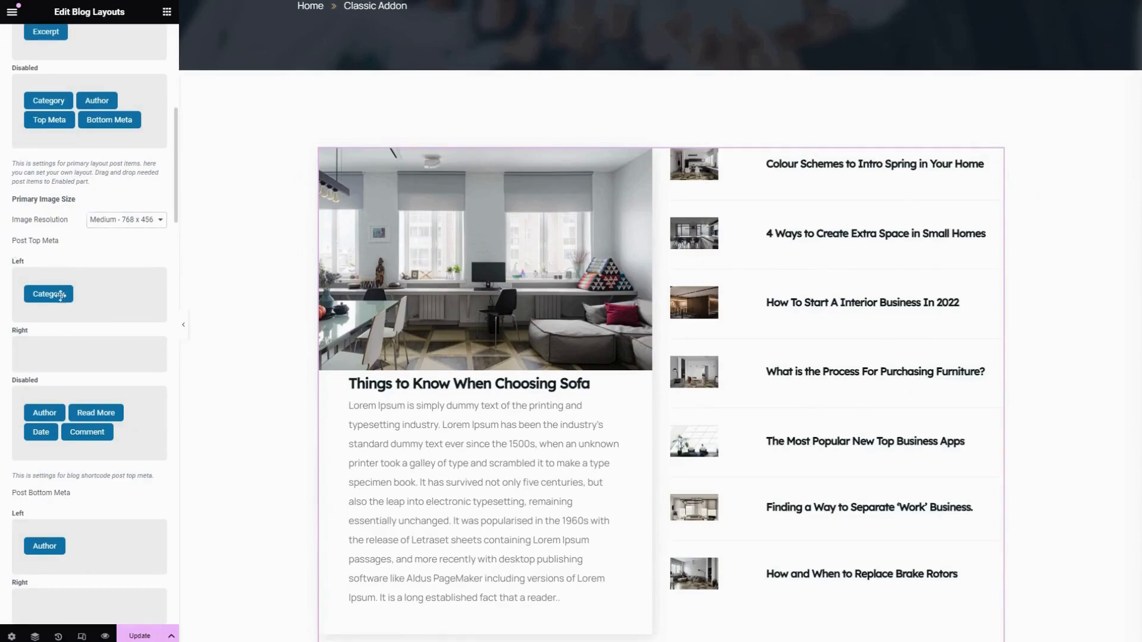
left_click_drag(42, 413, 51, 357)
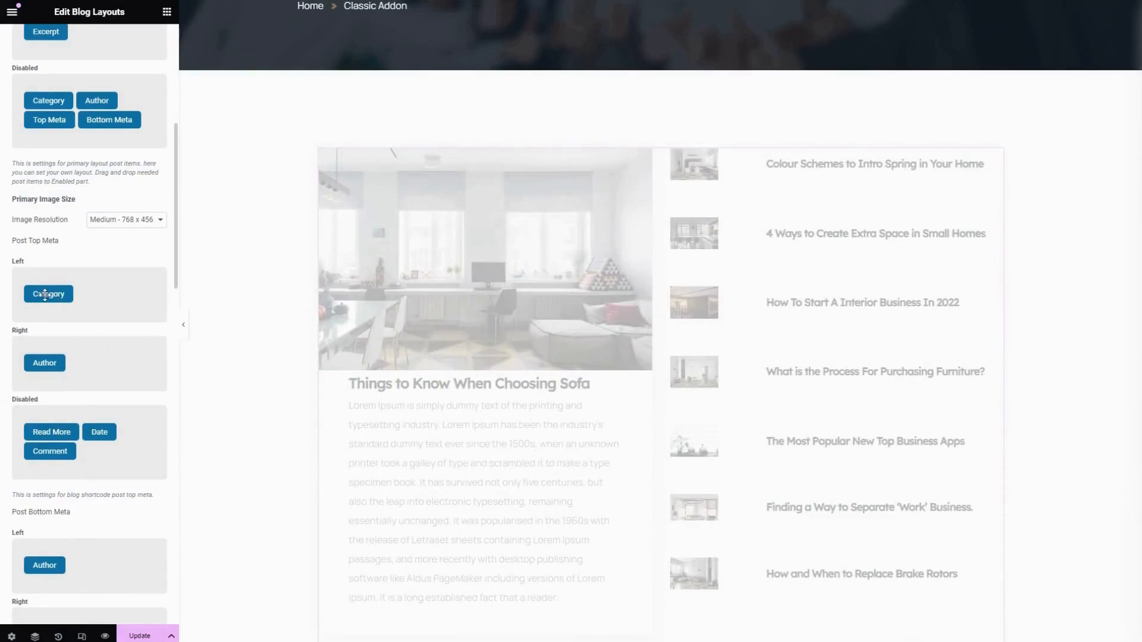
left_click_drag(44, 374, 91, 317)
scroll(101, 357, "down", 7)
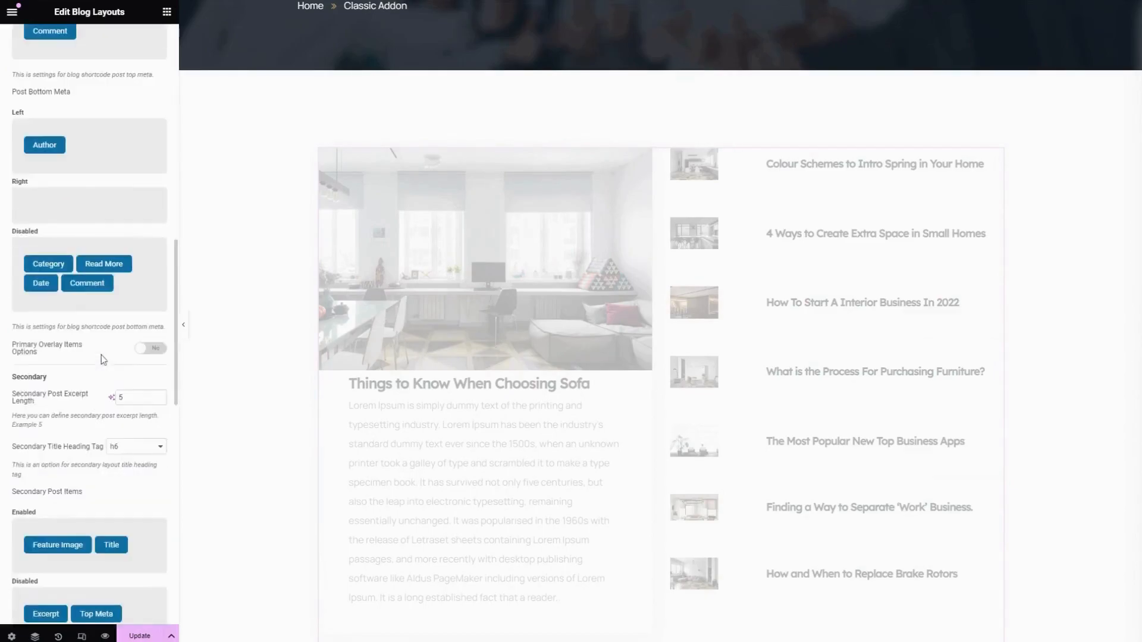
left_click_drag(61, 265, 83, 284)
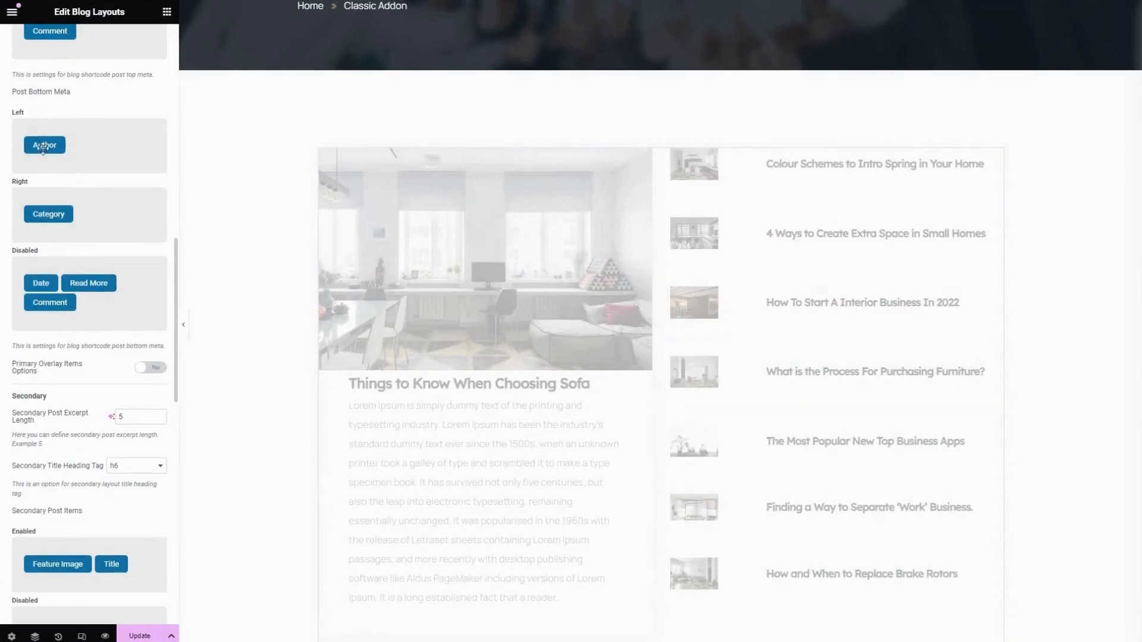
Turn on the overlay items options for the primary post and enable Author as an overlay item
scroll(101, 211, "down", 3)
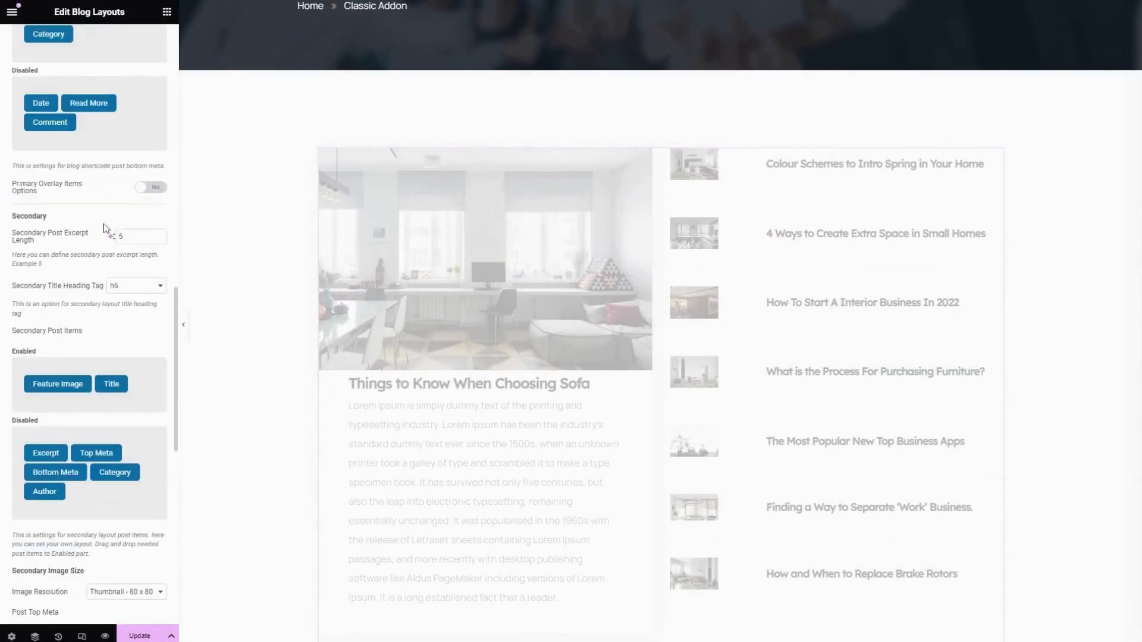
left_click(152, 188)
left_click_drag(96, 310, 55, 262)
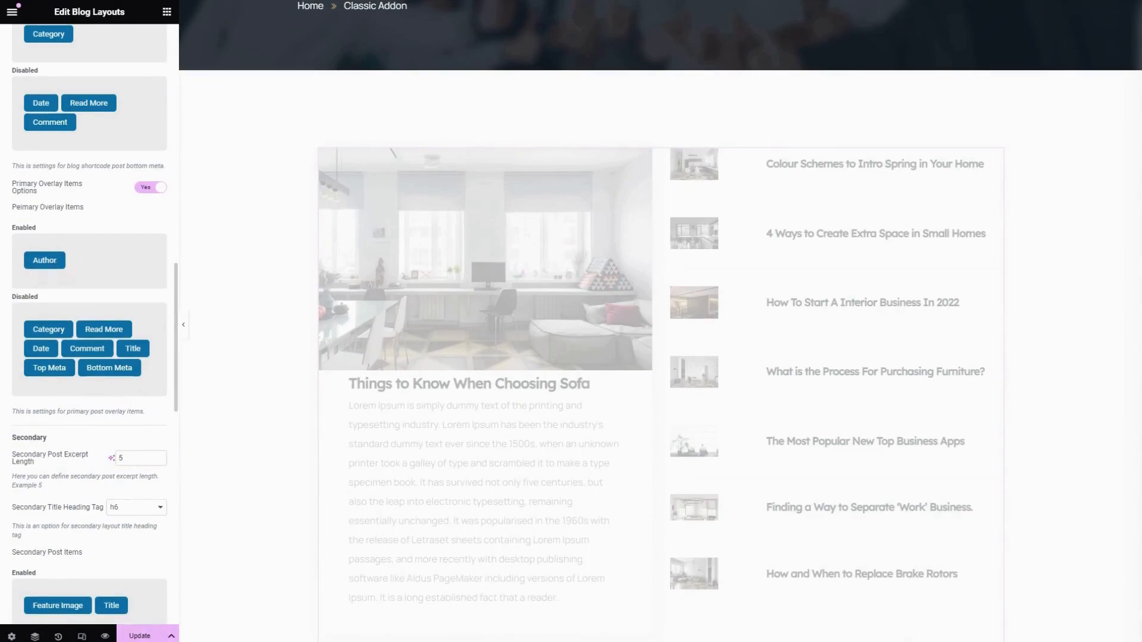
Set the secondary title heading tag to h5
scroll(58, 266, "down", 3)
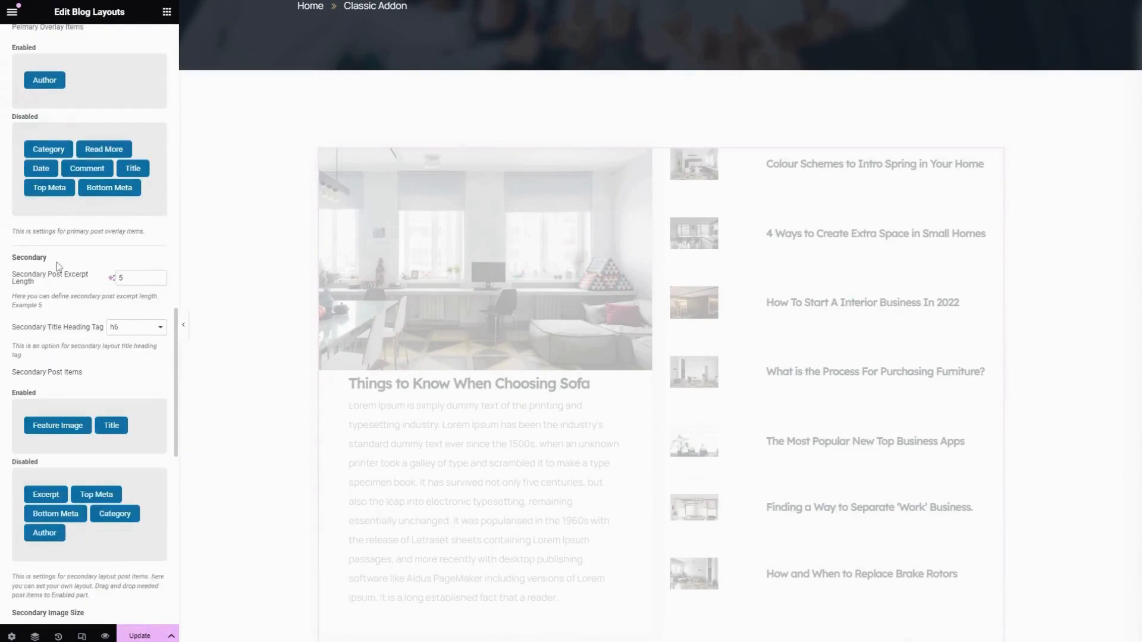
scroll(58, 265, "down", 2)
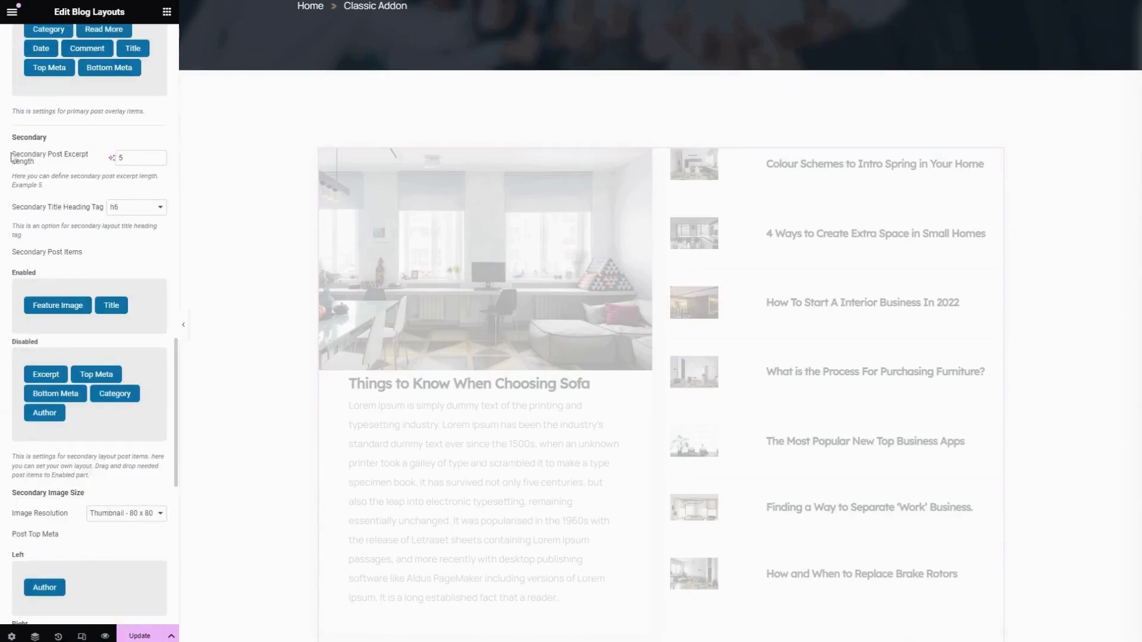
left_click(137, 158)
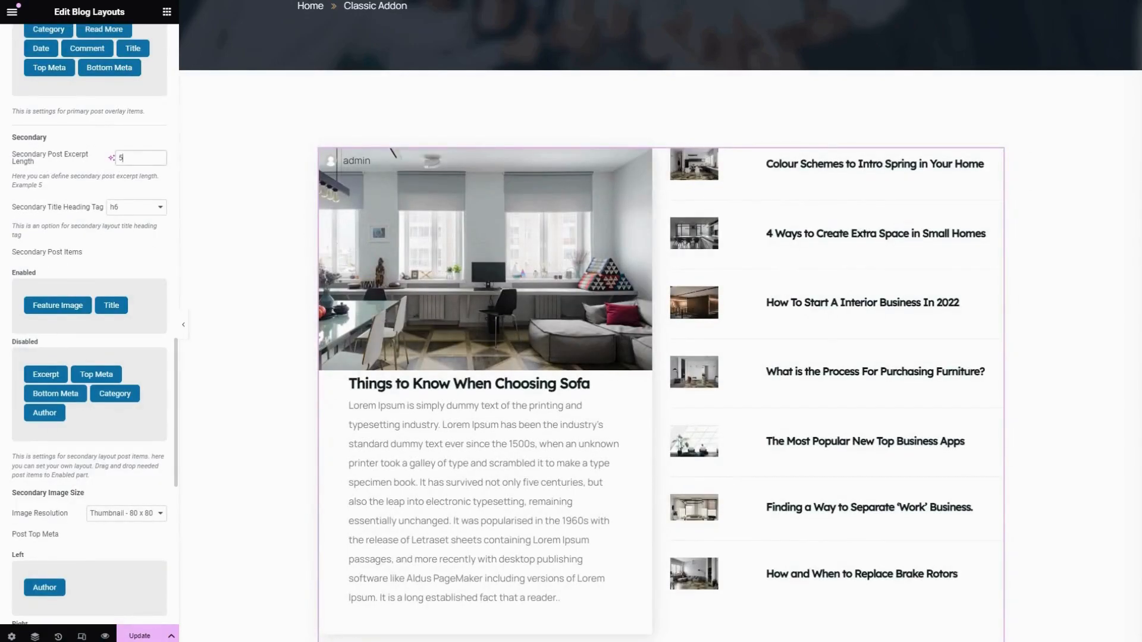
key("ctrl+a")
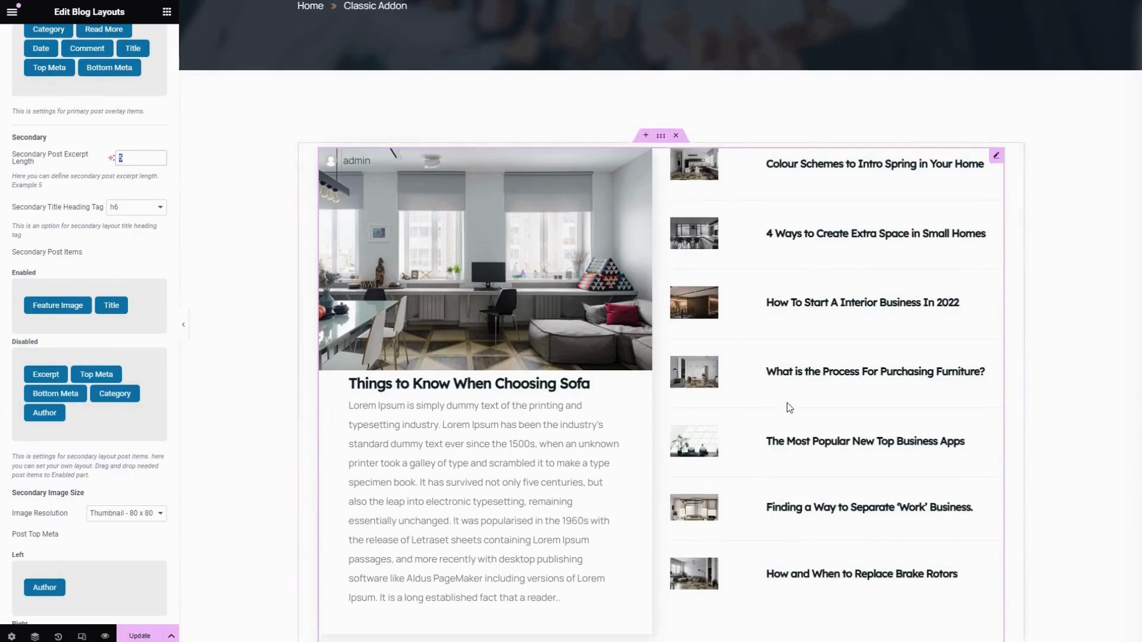
scroll(787, 402, "down", 4)
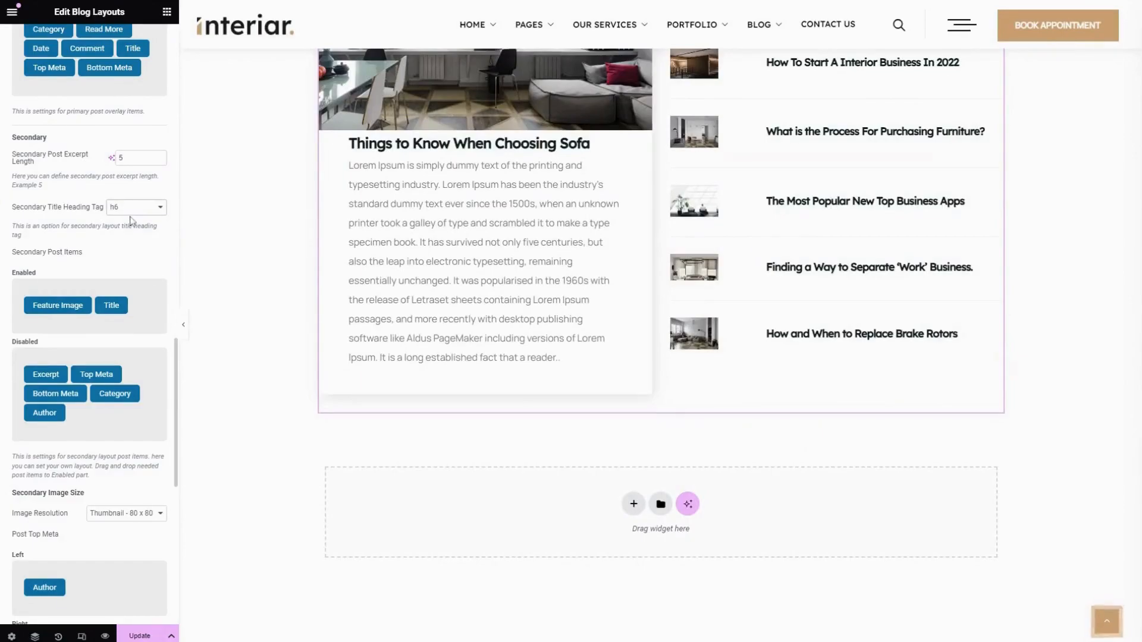
key("Up")
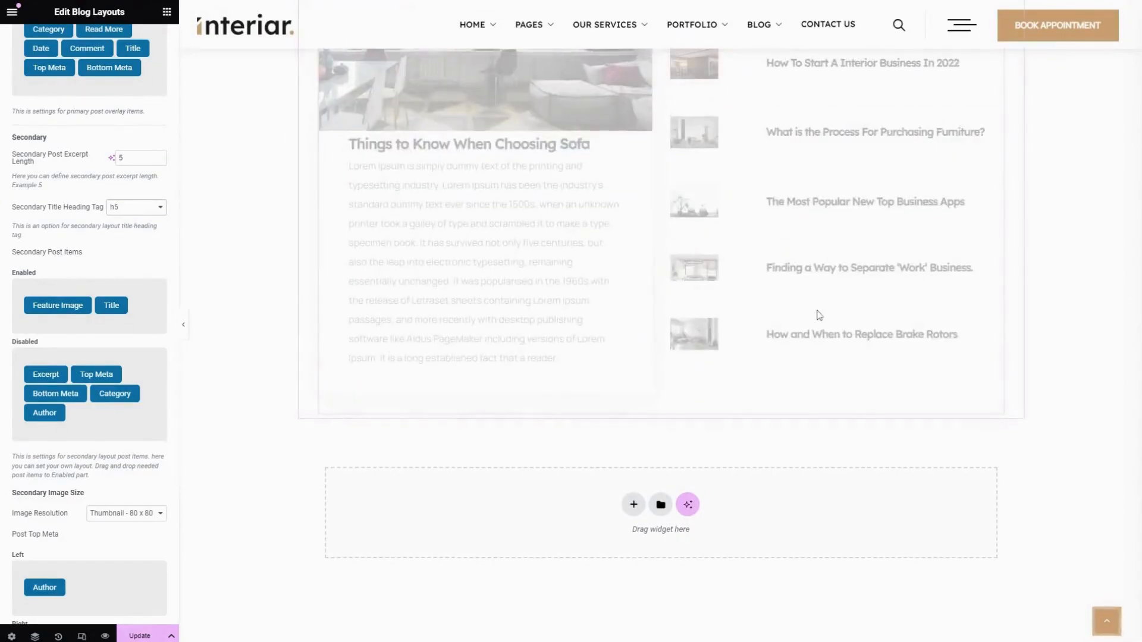
scroll(87, 224, "down", 3)
scroll(87, 224, "up", 3)
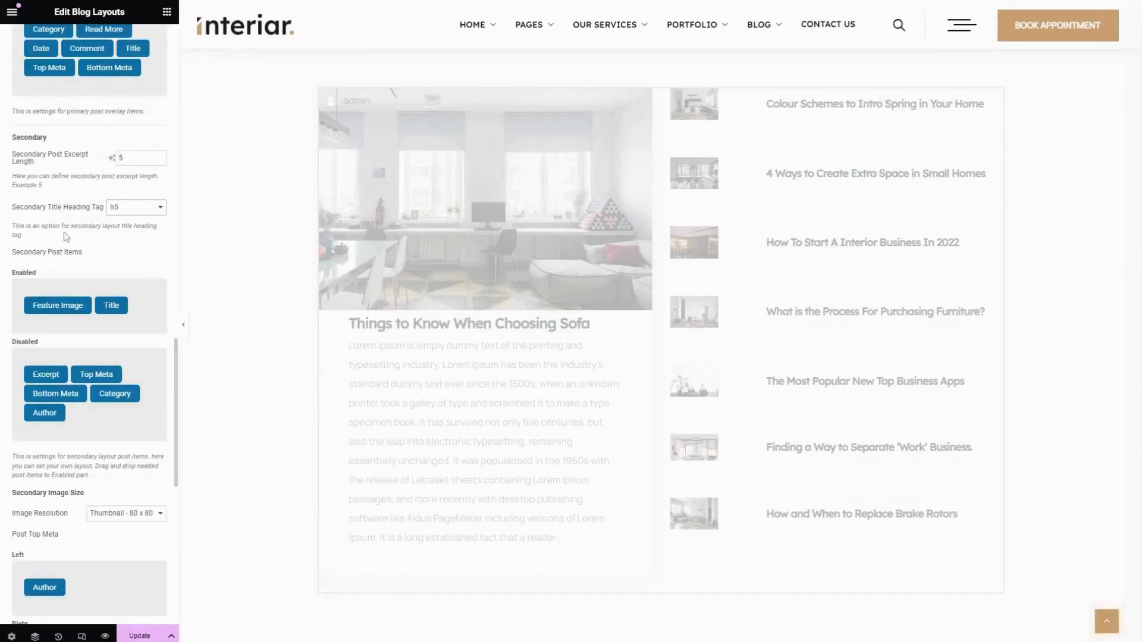
Enable Category before Title in the secondary post items and in the Right group of the secondary Post Top Meta
scroll(66, 236, "down", 1)
left_click_drag(45, 310, 94, 336)
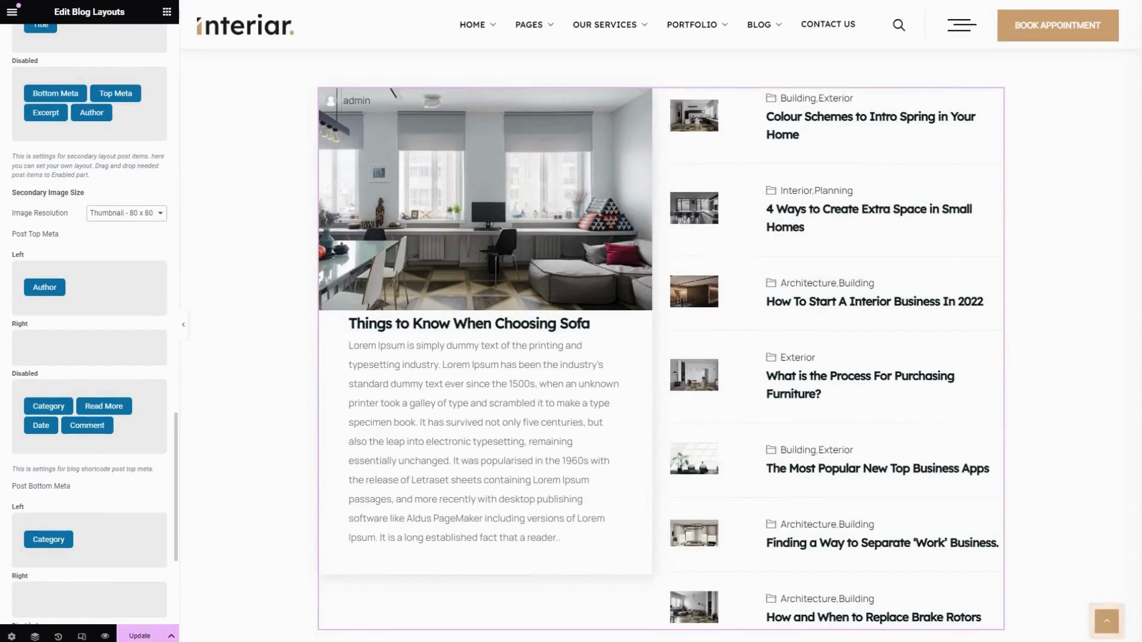
scroll(24, 187, "down", 1)
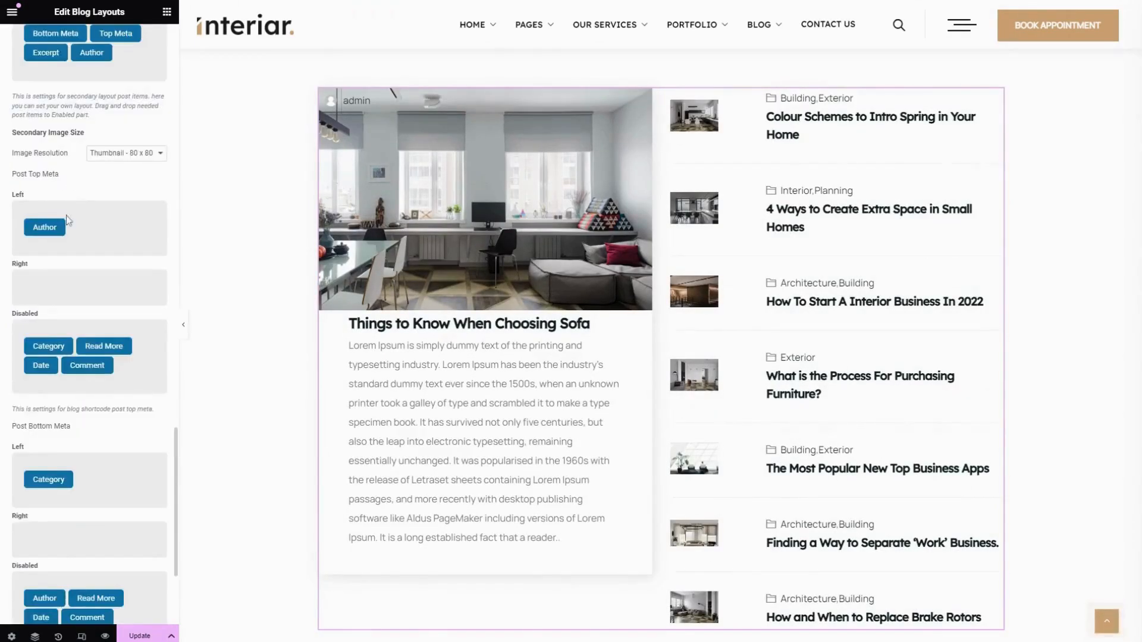
left_click_drag(57, 342, 50, 288)
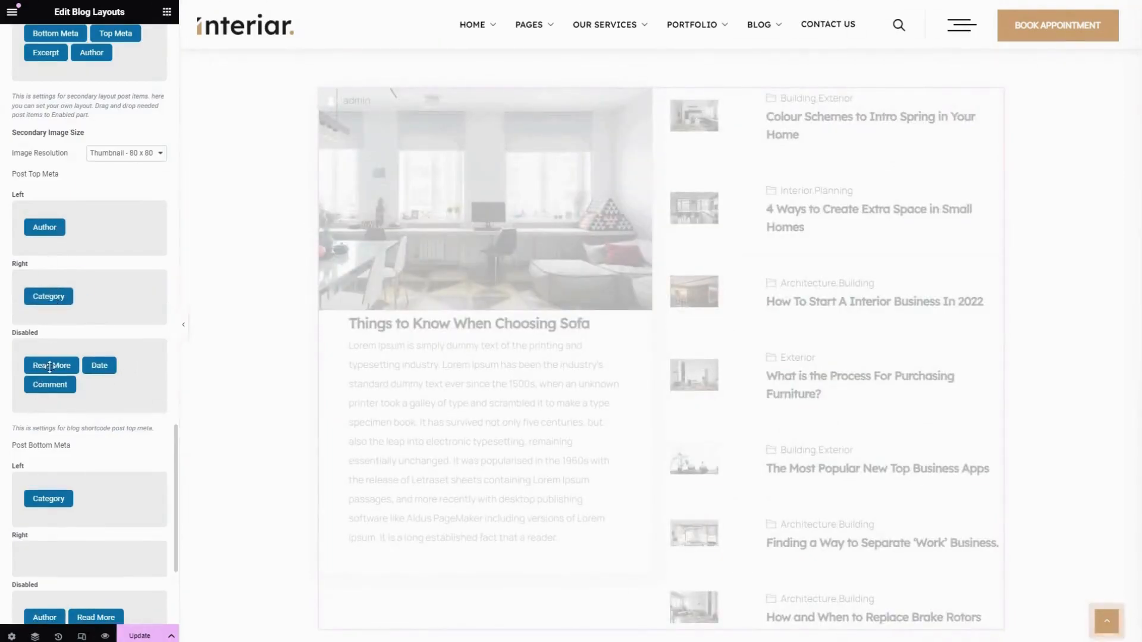
In the secondary Post Bottom Meta, place Author in the Left group and Category and Date in the Right group
scroll(48, 368, "down", 3)
left_click_drag(56, 291, 50, 357)
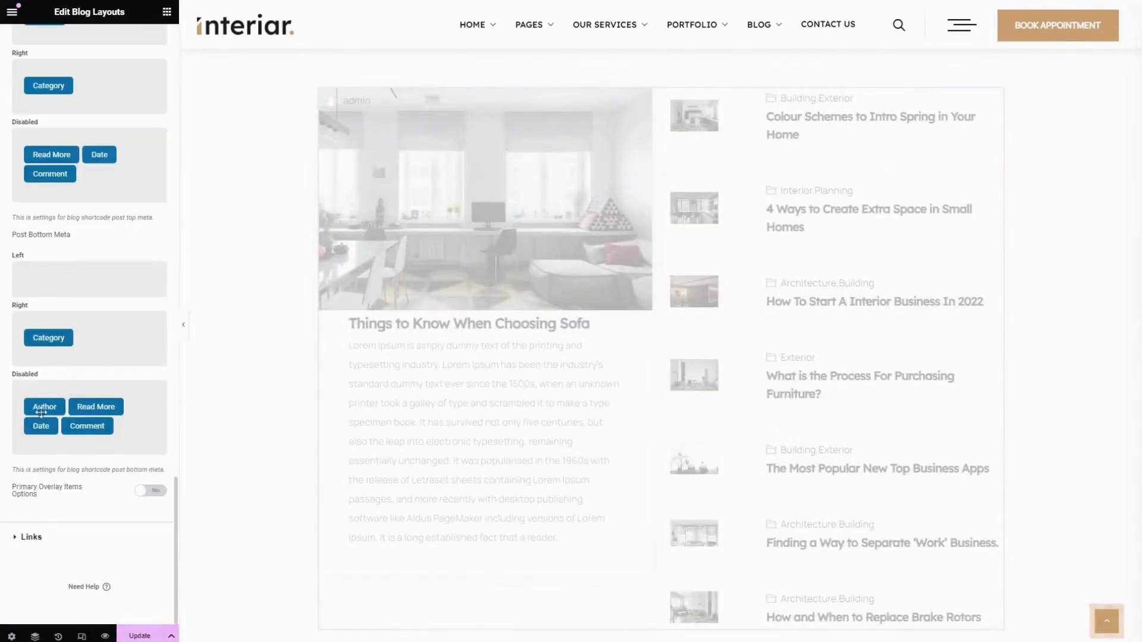
left_click_drag(44, 414, 48, 288)
left_click_drag(103, 423, 101, 359)
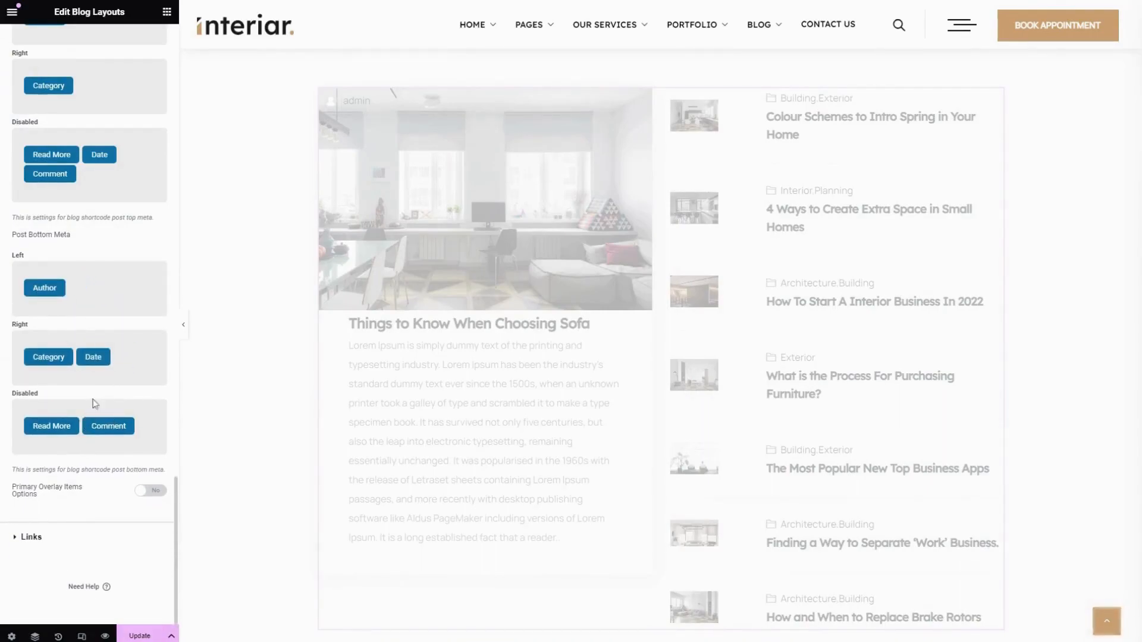
Turn on the overlay items options in the secondary layout and try out Category and Read More as overlay items
left_click(144, 492)
scroll(144, 496, "down", 4)
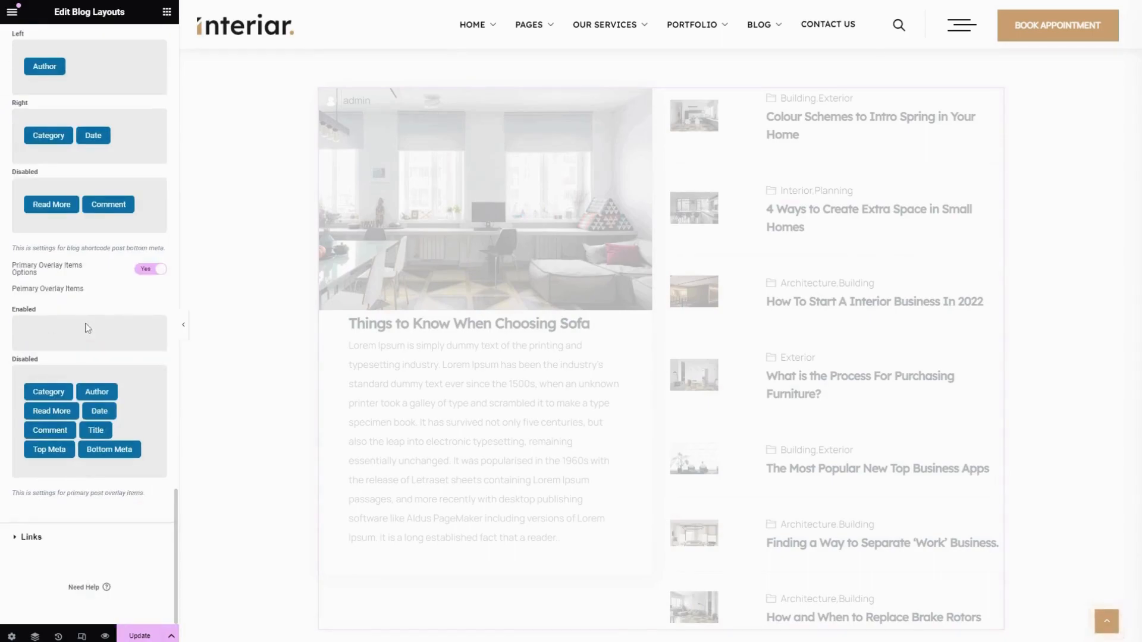
scroll(897, 523, "down", 4)
left_click_drag(55, 391, 69, 319)
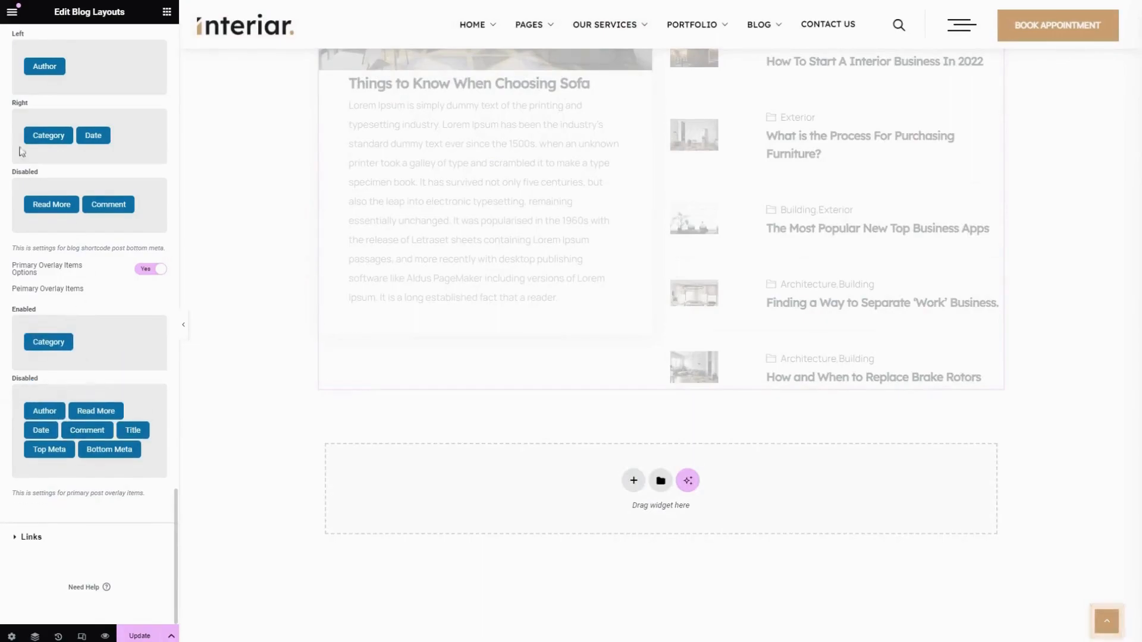
left_click_drag(96, 416, 104, 341)
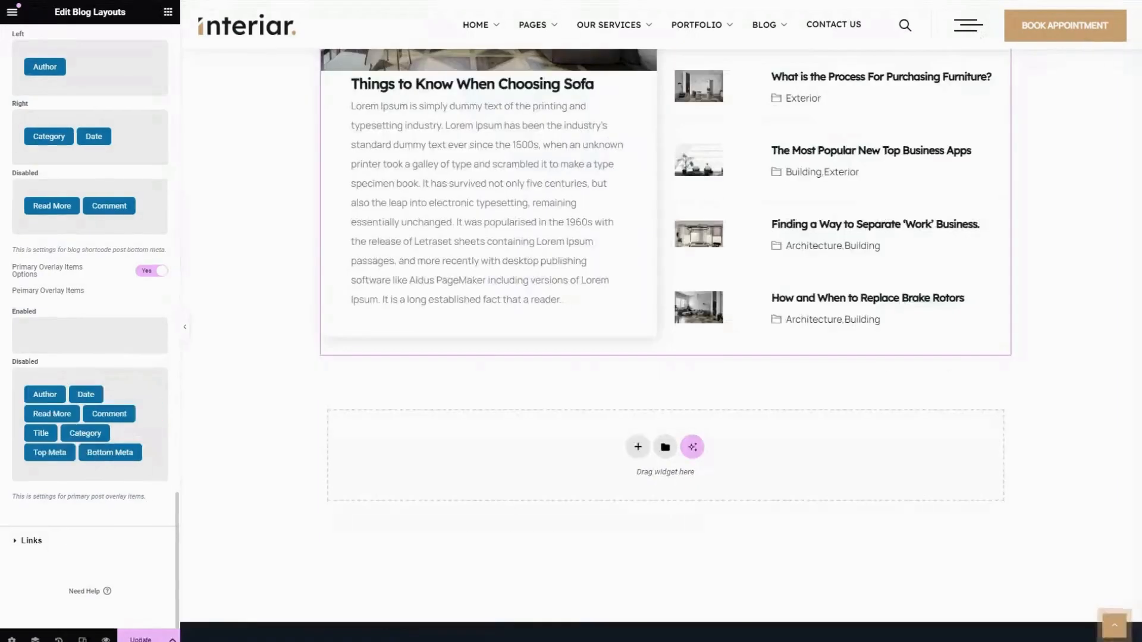
Turn on Target Blank and No Follow for the image, title and read more links
left_click(69, 550)
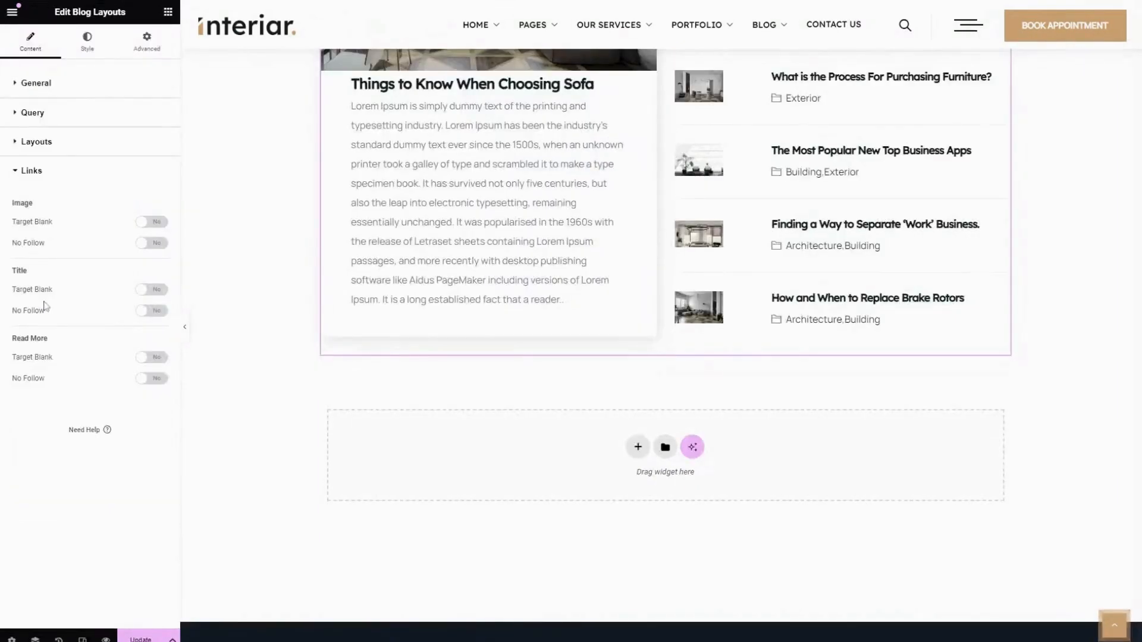
left_click(150, 222)
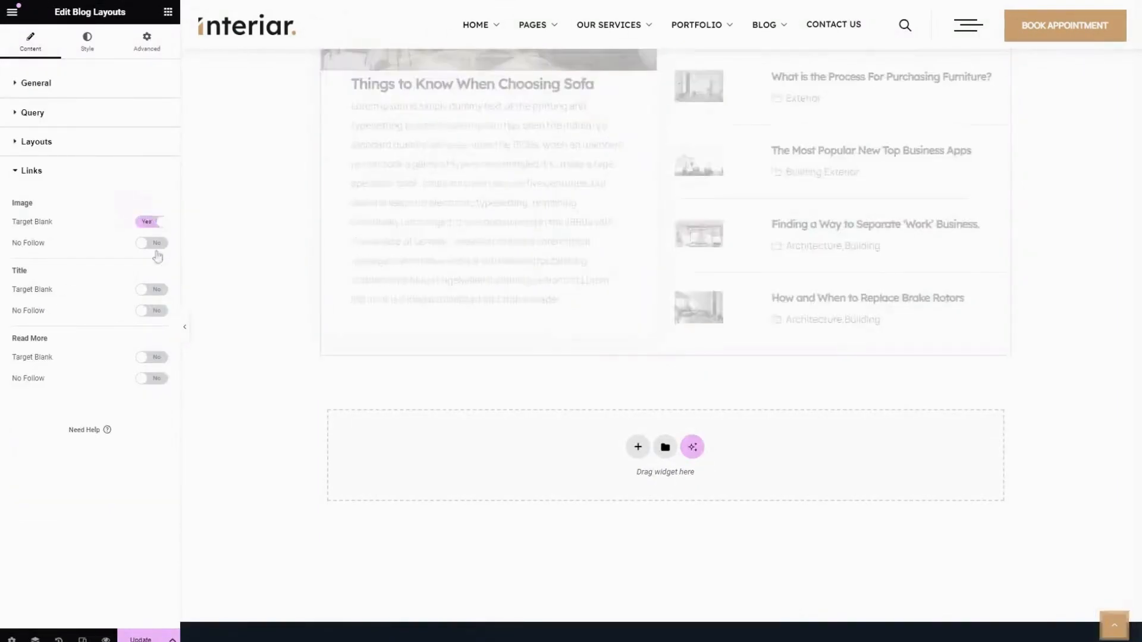
left_click(149, 242)
left_click(152, 290)
left_click(149, 311)
left_click(157, 361)
left_click(156, 379)
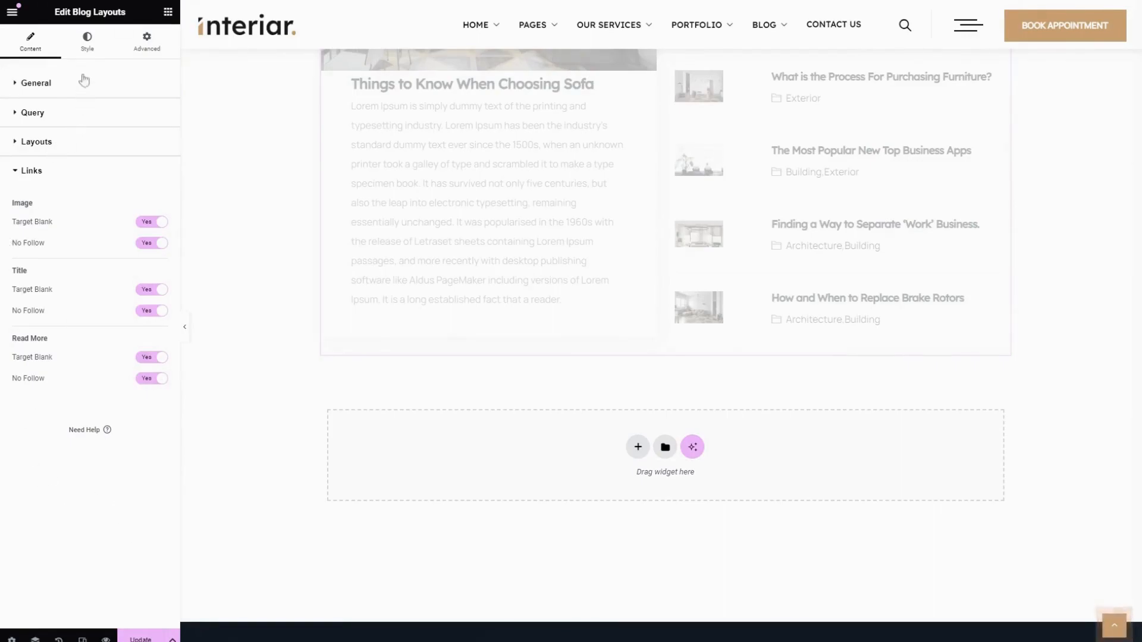
Open the widget's style settings and look at the global colors offered for the general color
left_click(87, 42)
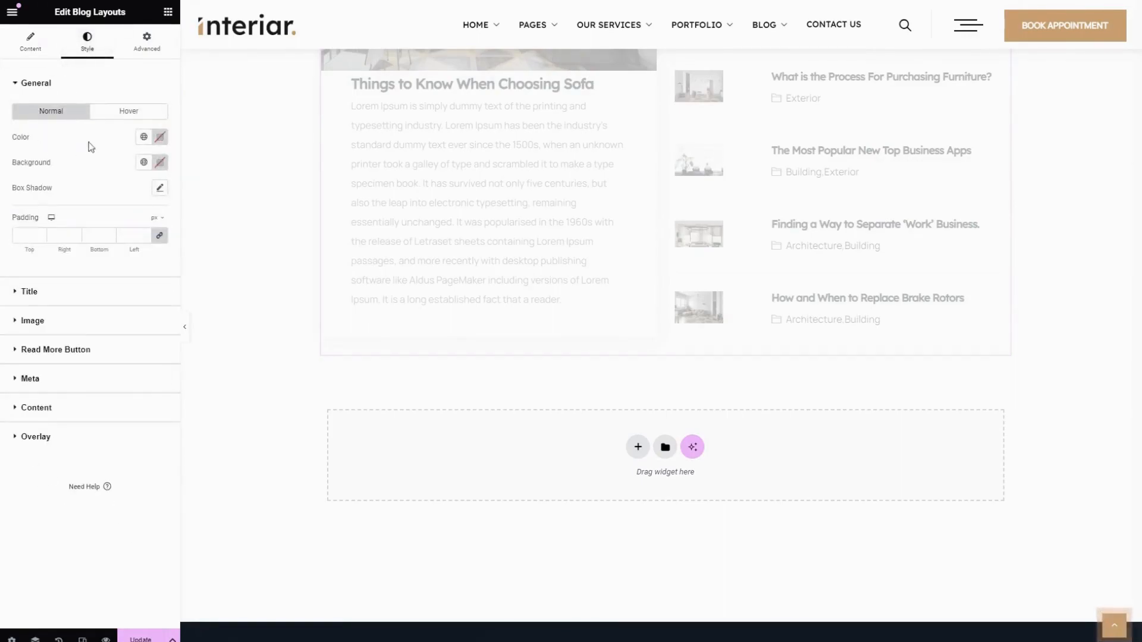
left_click(142, 141)
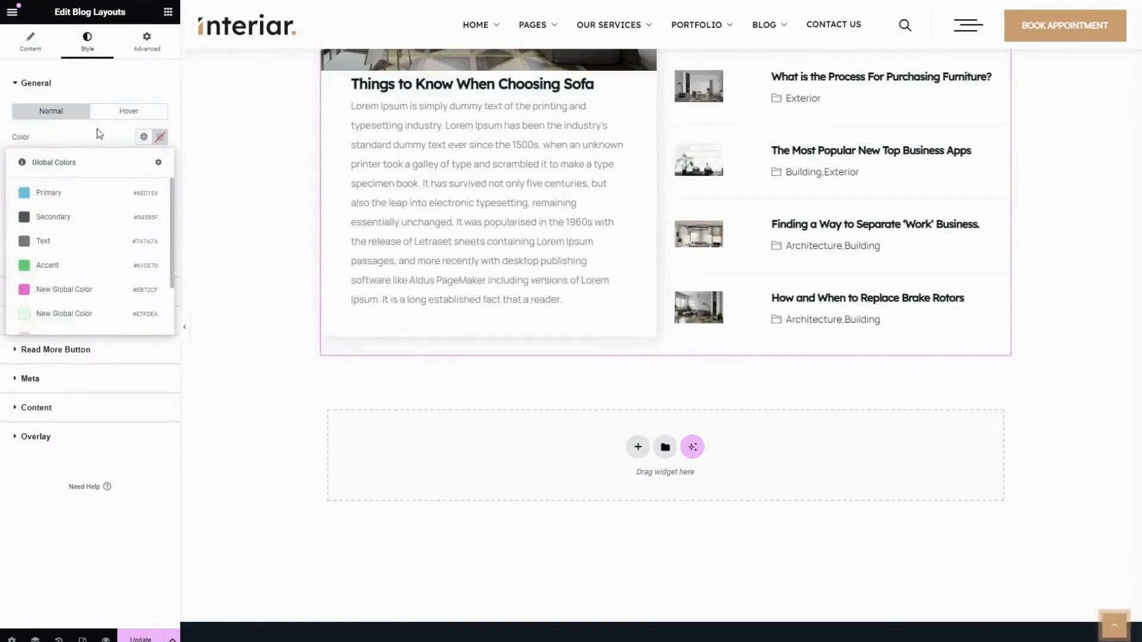
left_click(98, 131)
Try the global color #E7FDEA as the widget's general background and clear it again
left_click(143, 163)
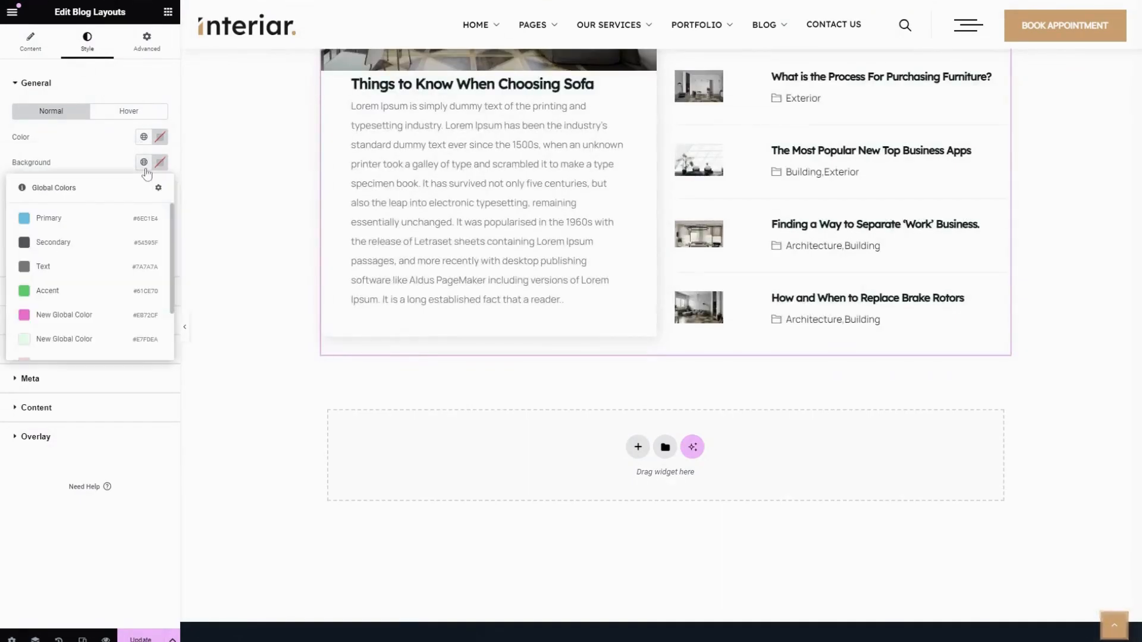
scroll(77, 314, "down", 2)
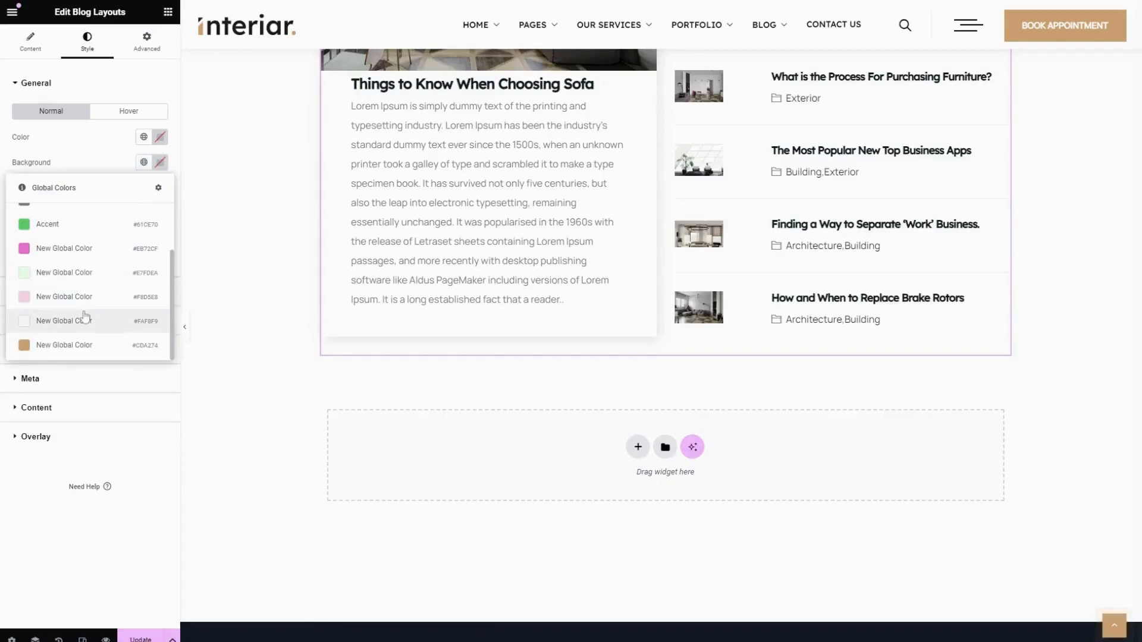
left_click(67, 274)
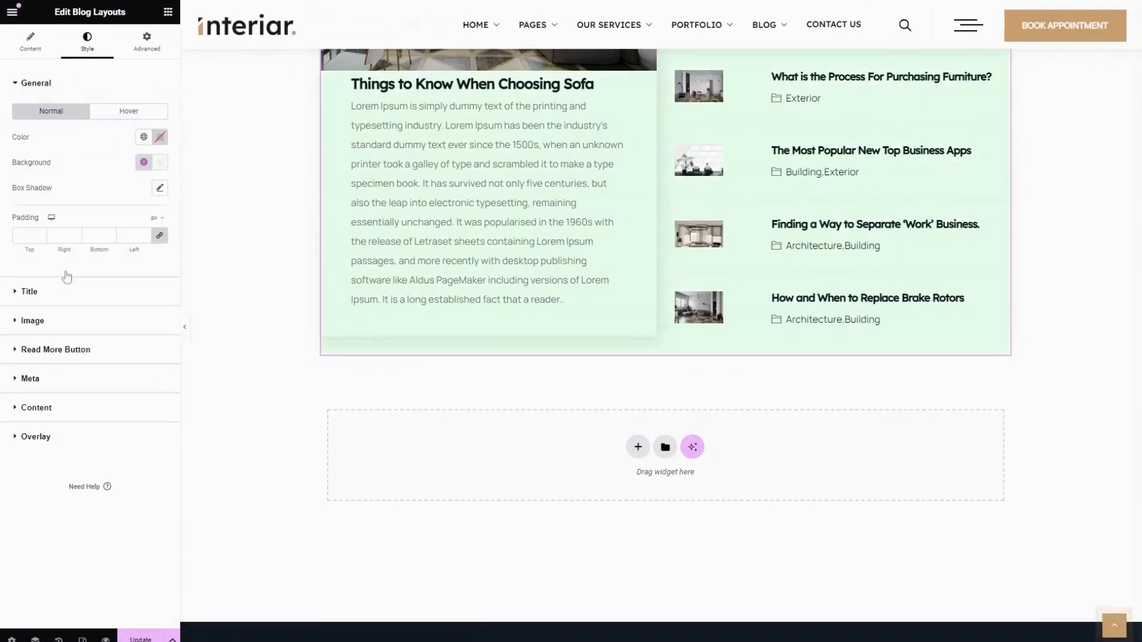
left_click(160, 162)
left_click(178, 187)
left_click(80, 163)
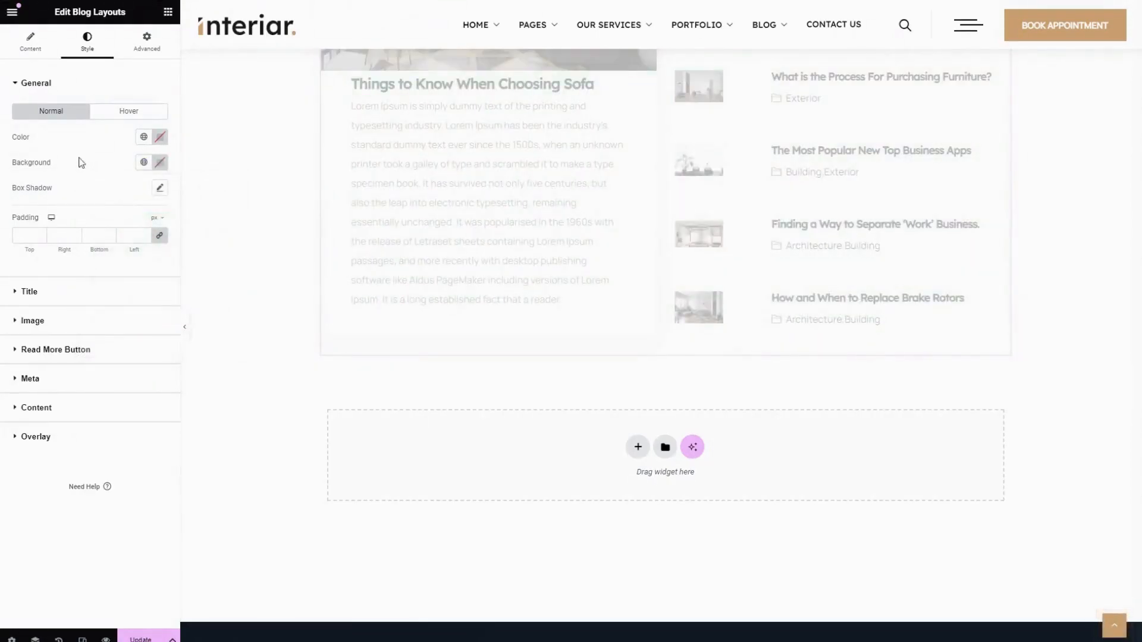
Try a general box shadow with a horizontal offset of 22 and reset it to default
left_click(159, 188)
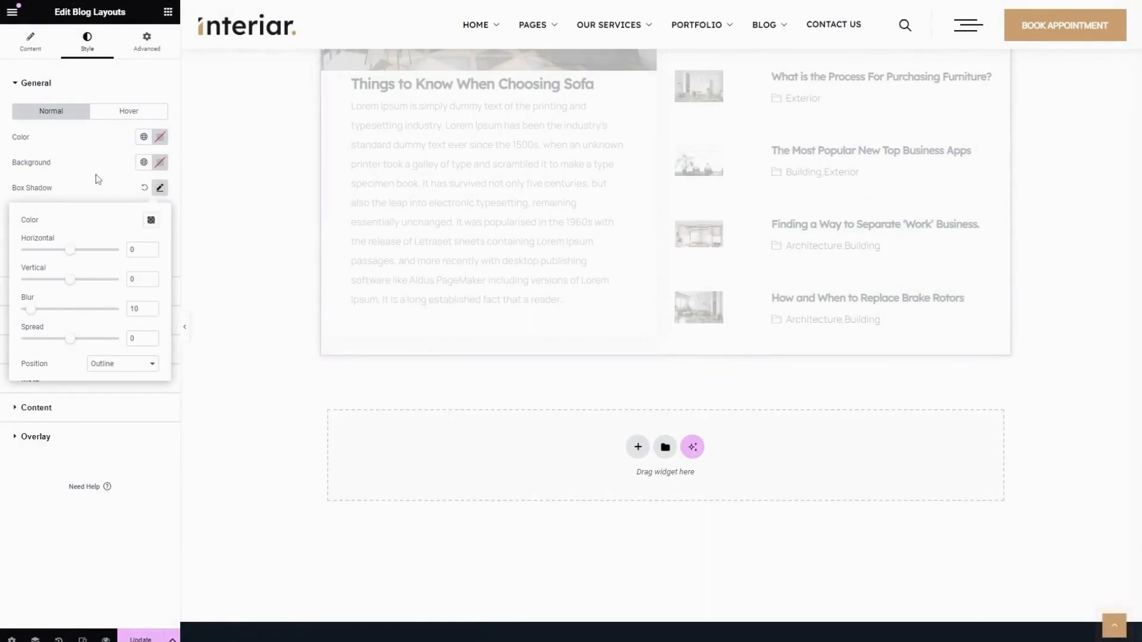
mouse_move(70, 251)
left_mouse_down()
mouse_move(56, 258)
mouse_move(81, 251)
left_mouse_up()
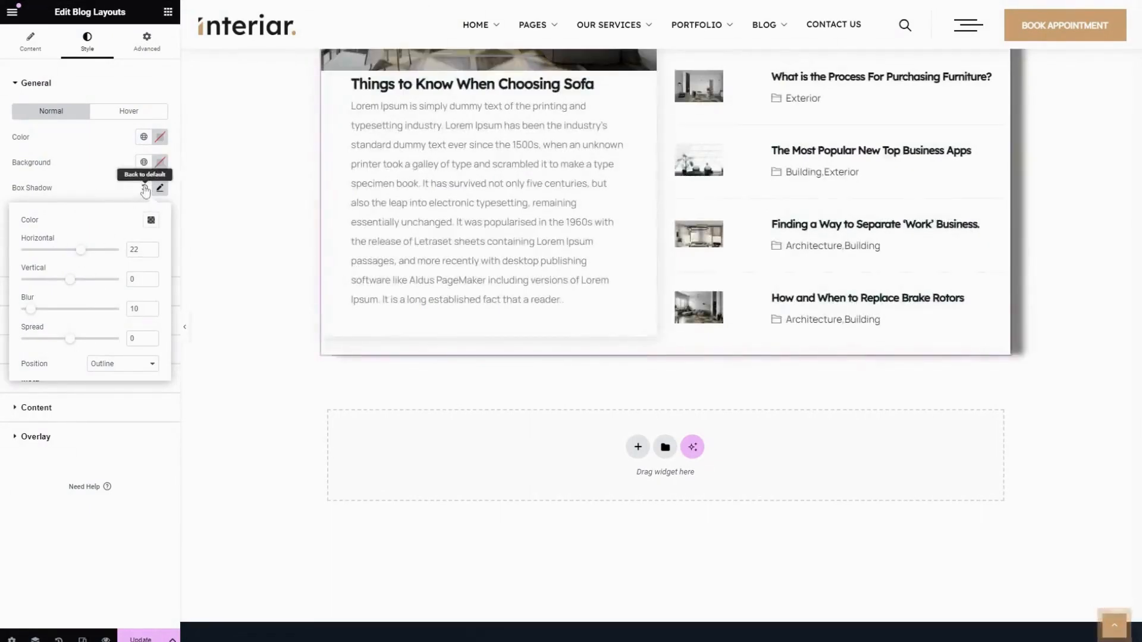
left_click(144, 188)
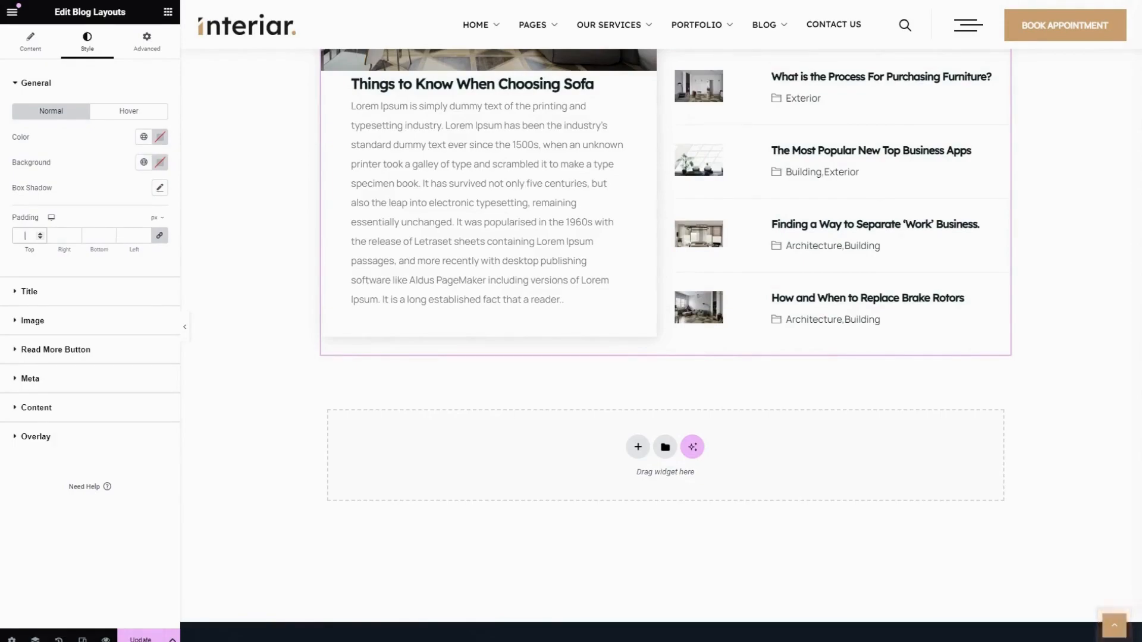
Look at the hover options of the general style and open the title style settings
left_click(132, 113)
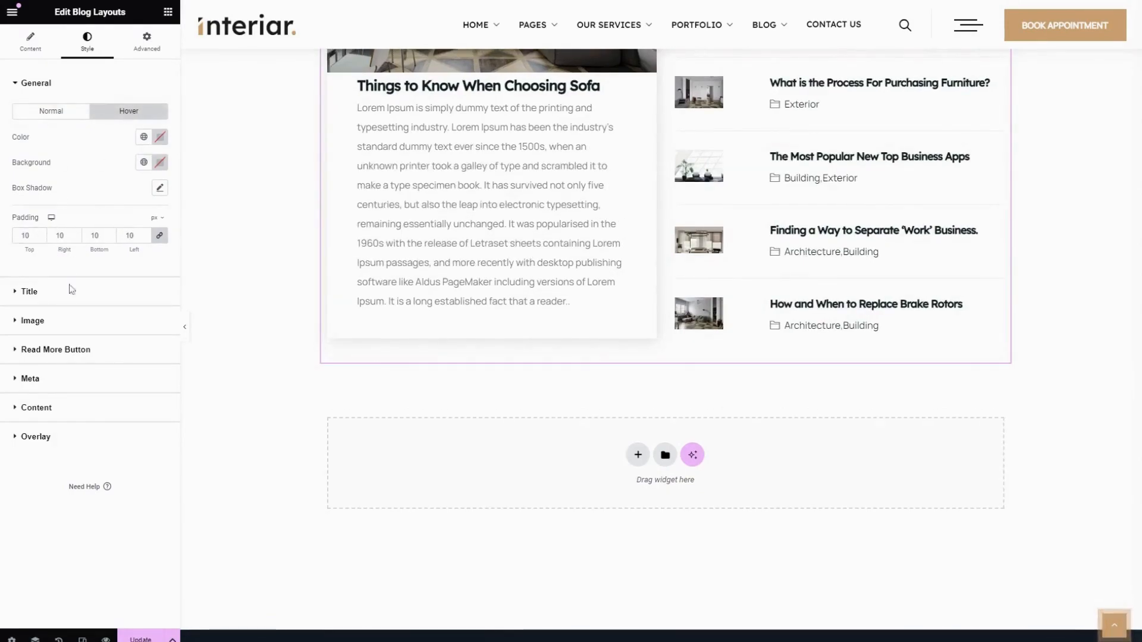
left_click(56, 300)
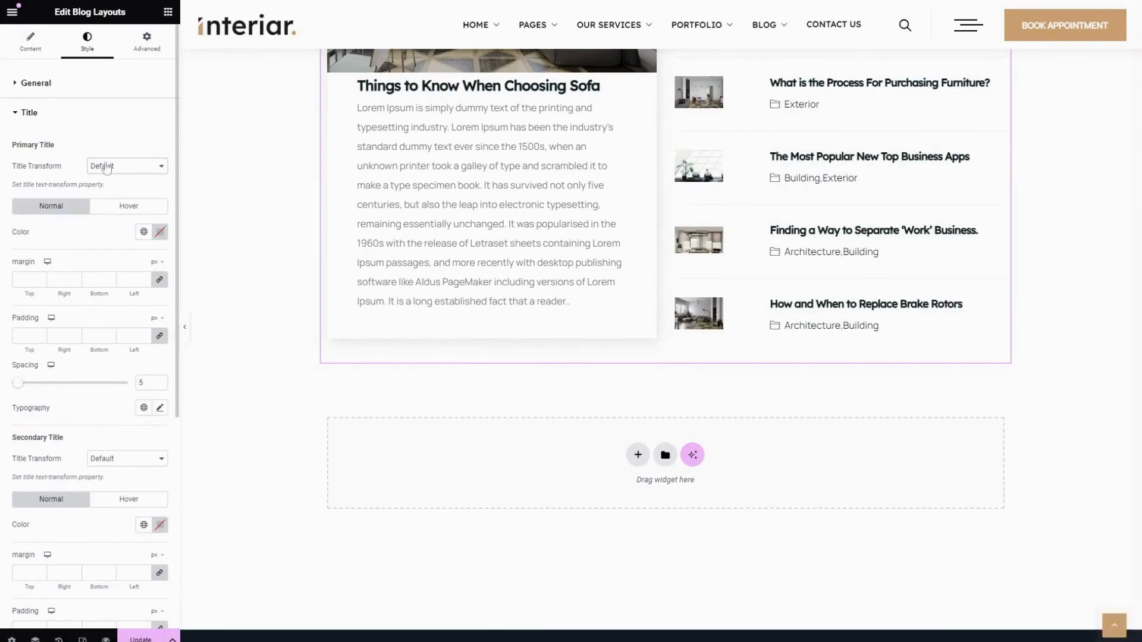
scroll(71, 238, "down", 3)
scroll(107, 232, "up", 3)
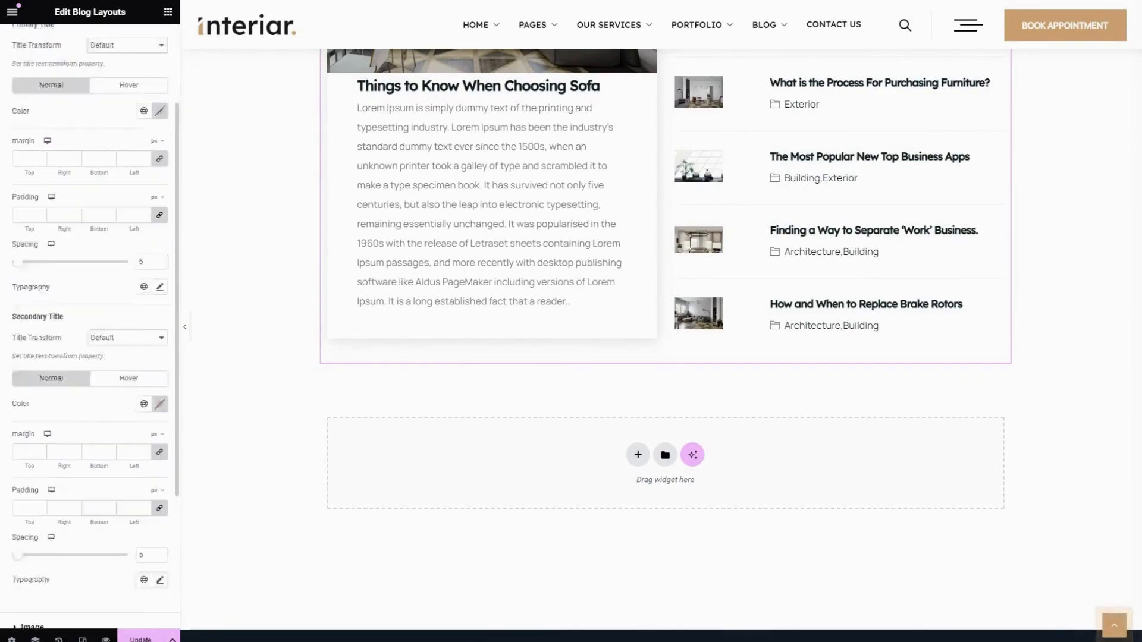
Recolor the primary title from the global colors, trying Primary #6EC1E4 first, and show its hover settings
left_click(144, 231)
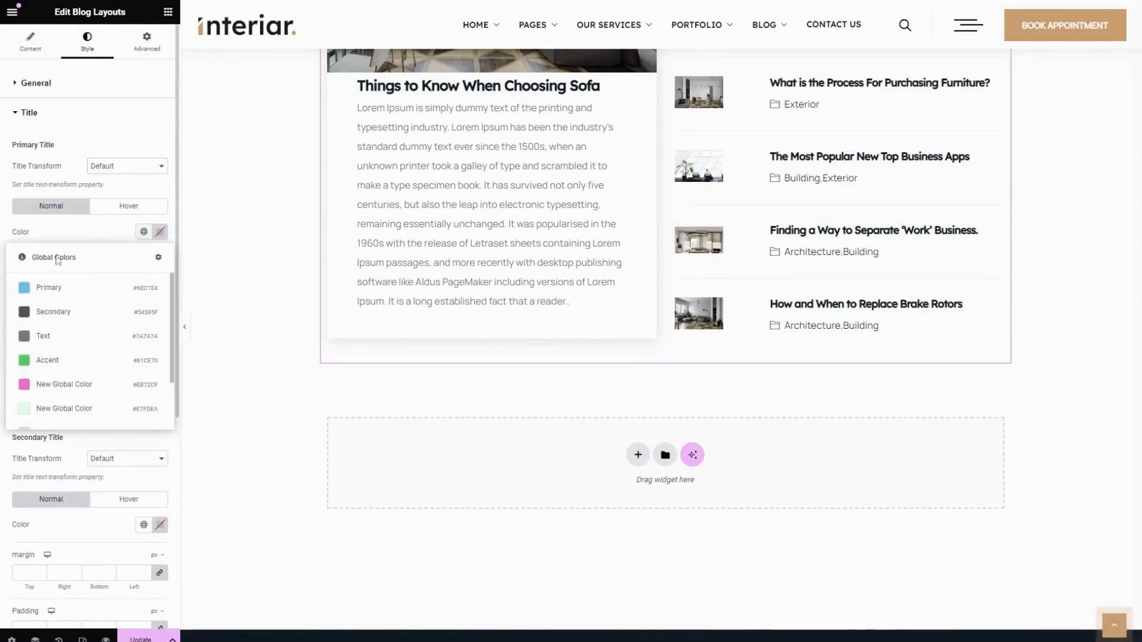
left_click(41, 290)
left_click(143, 231)
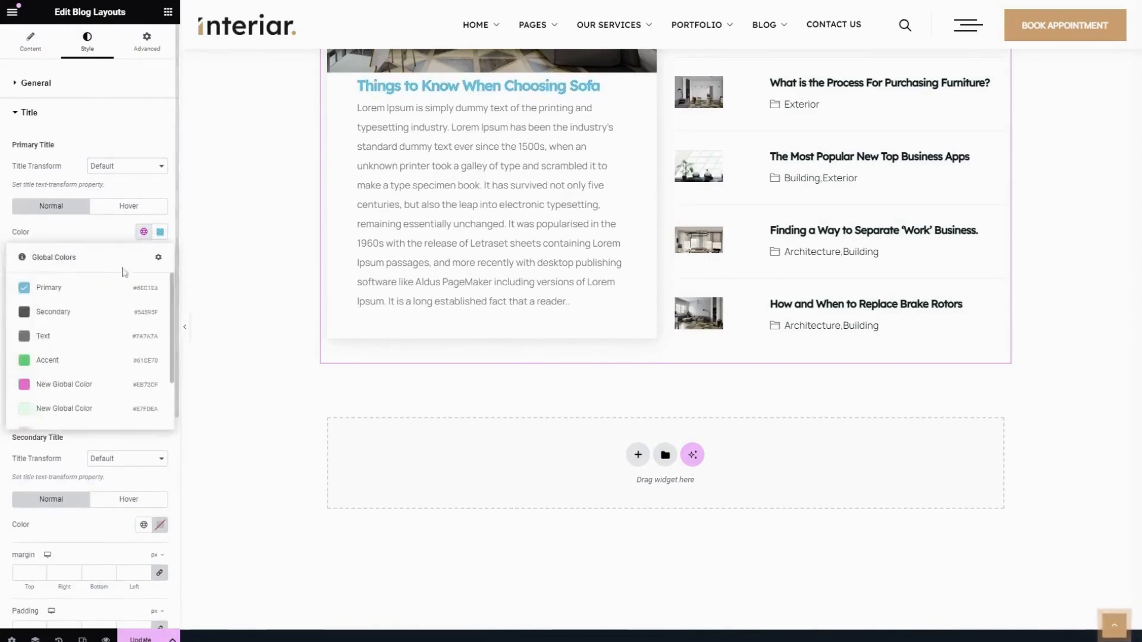
left_click(128, 206)
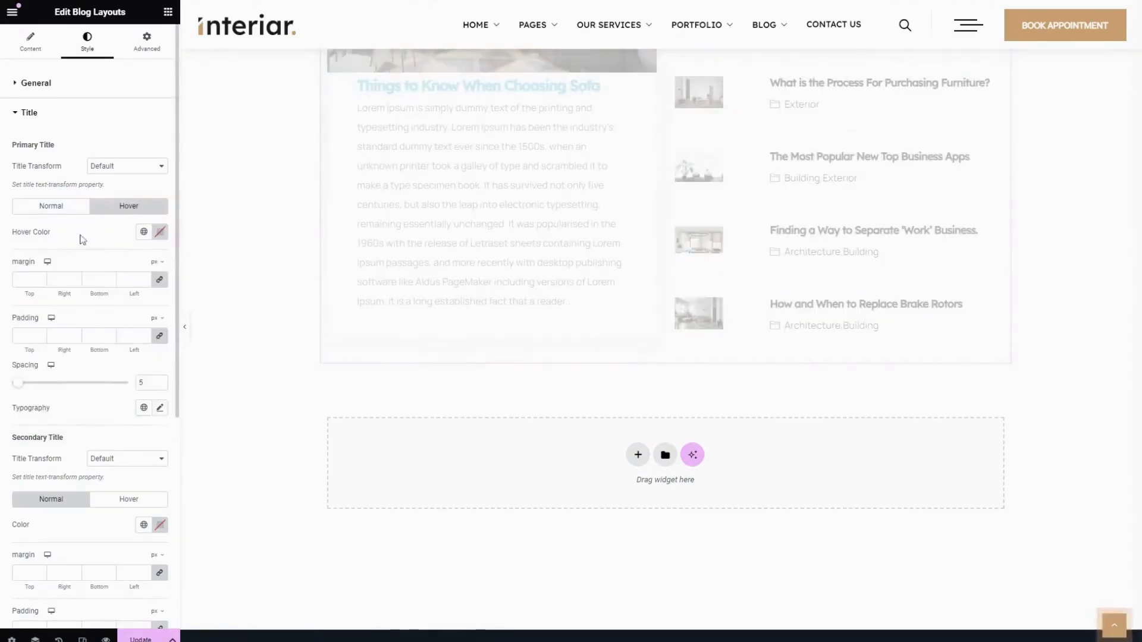
Set the primary title's margin to 10 px at the top and 0 on the other sides
scroll(83, 237, "down", 2)
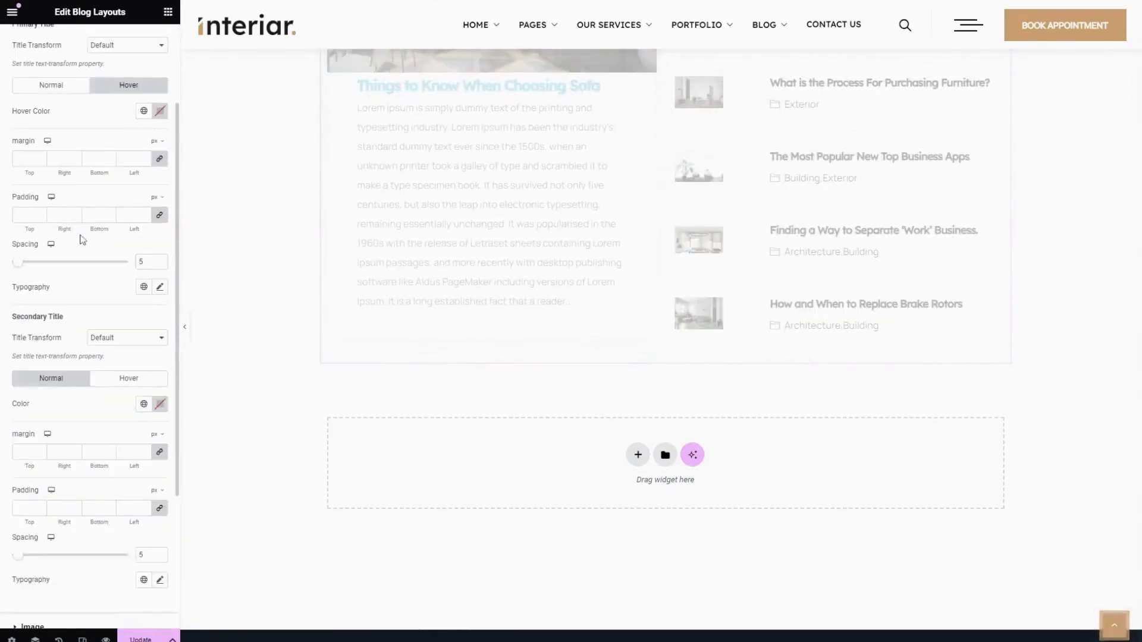
left_click(25, 159)
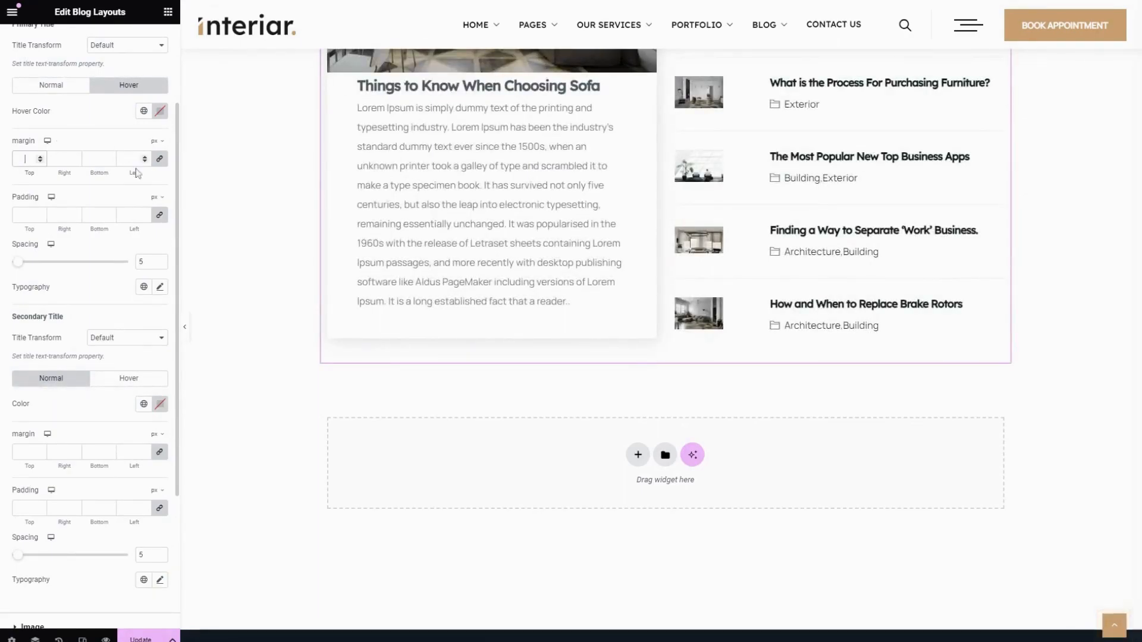
type("0")
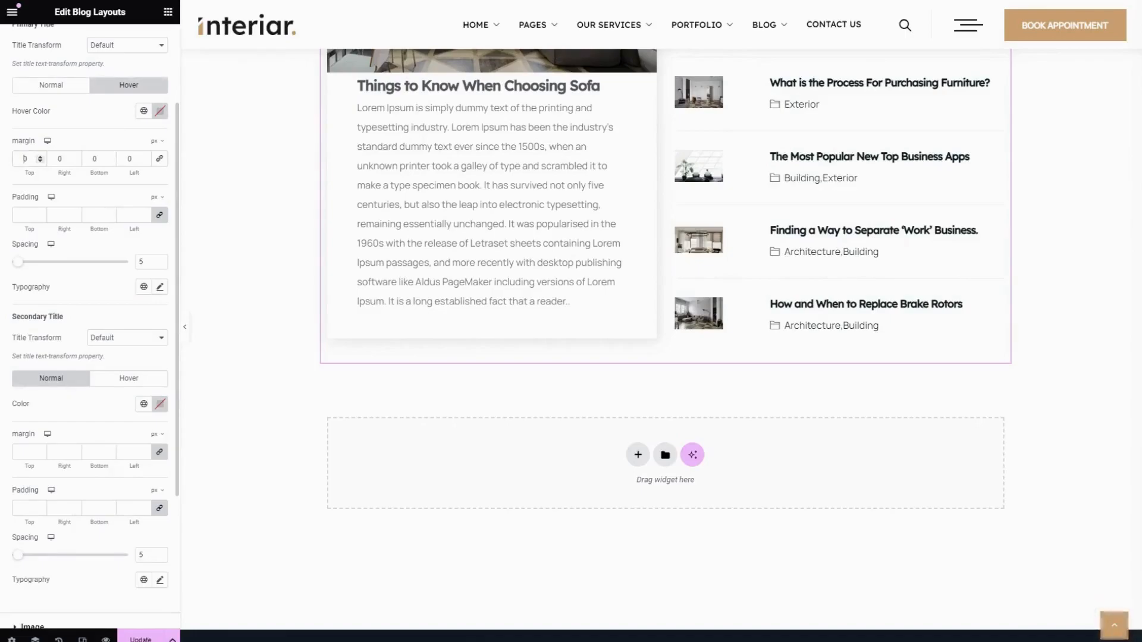
type("1")
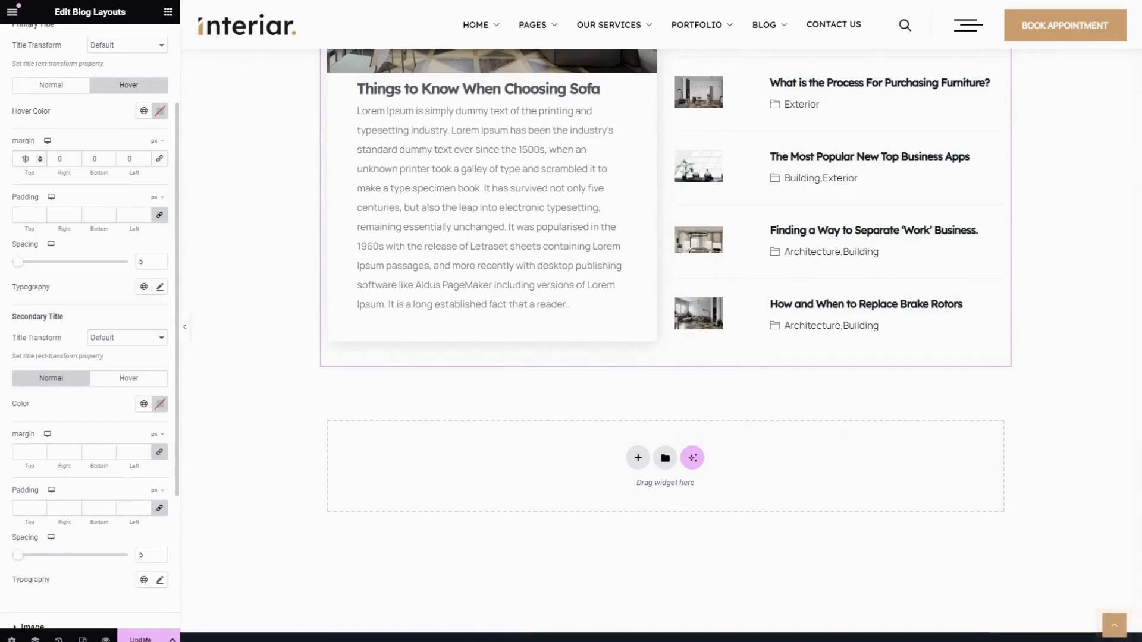
Set the primary title's padding to 10 px at the top and bottom and 0 at the right and left
scroll(31, 180, "down", 2)
left_click(25, 94)
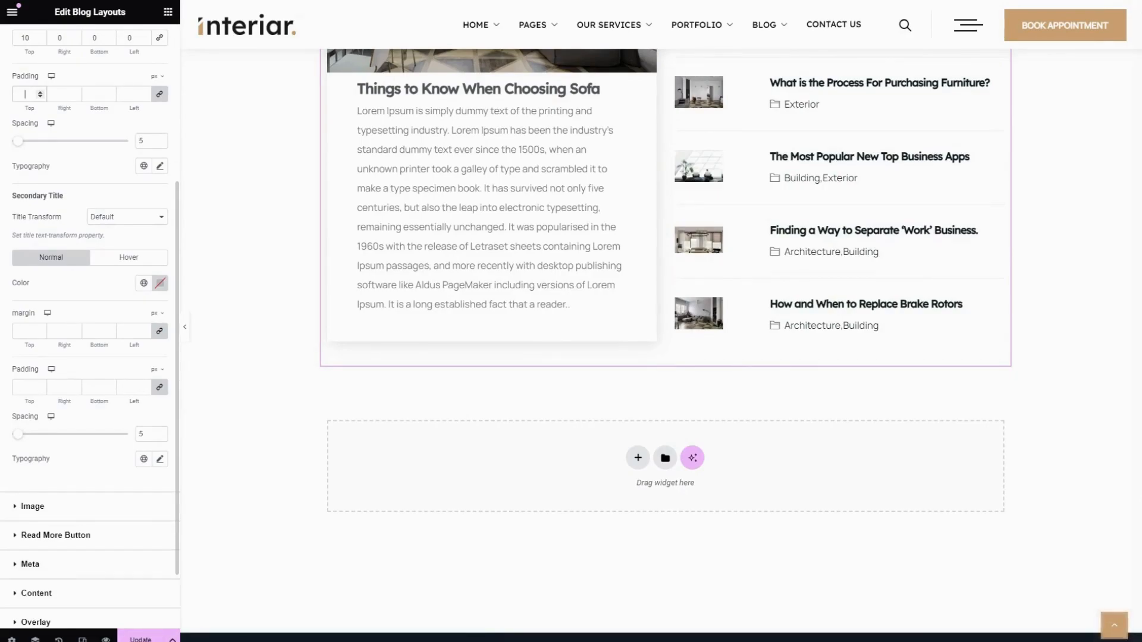
type("10")
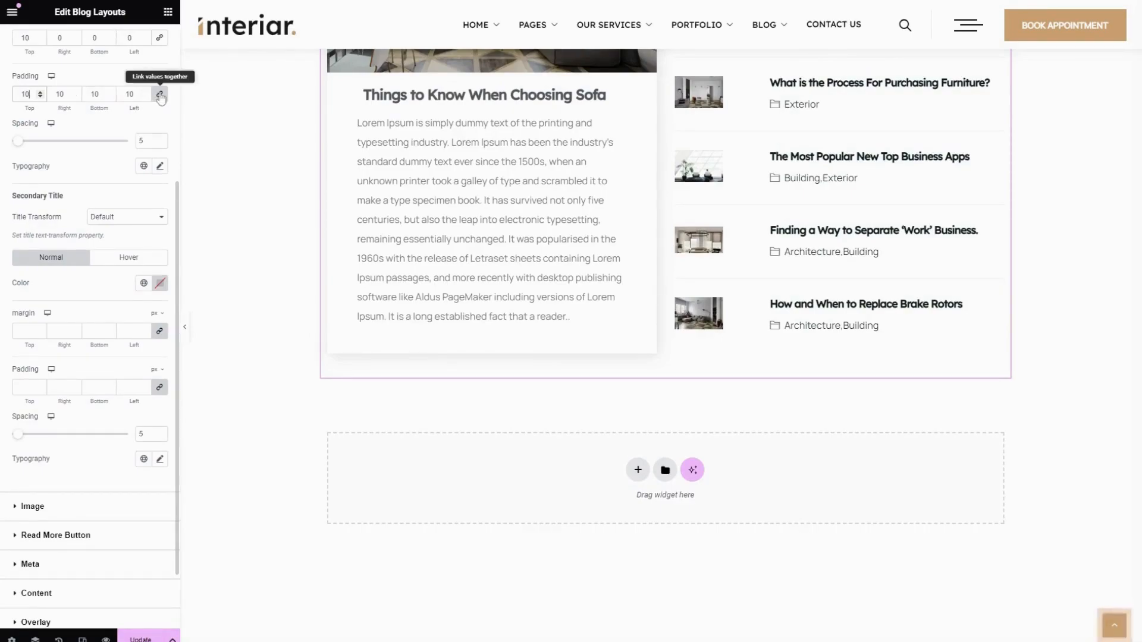
left_click_drag(26, 94, 3, 97)
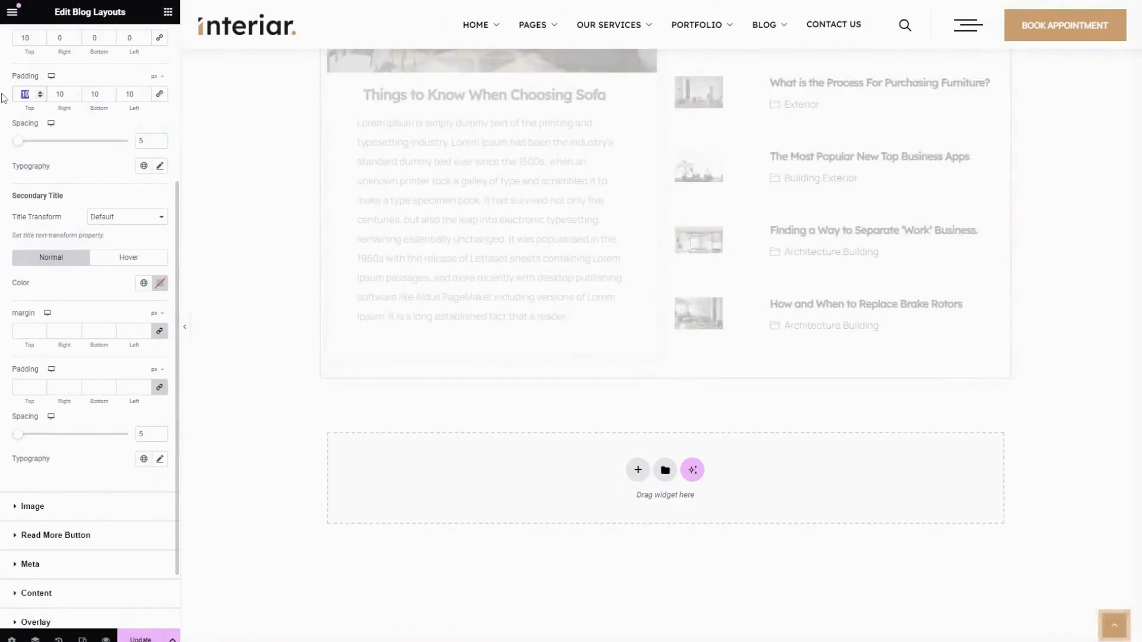
key("Tab")
type("0")
key("Tab")
key("Tab")
type("0")
Set the primary title's spacing to 12 and look at its typography options
scroll(134, 128, "up", 2)
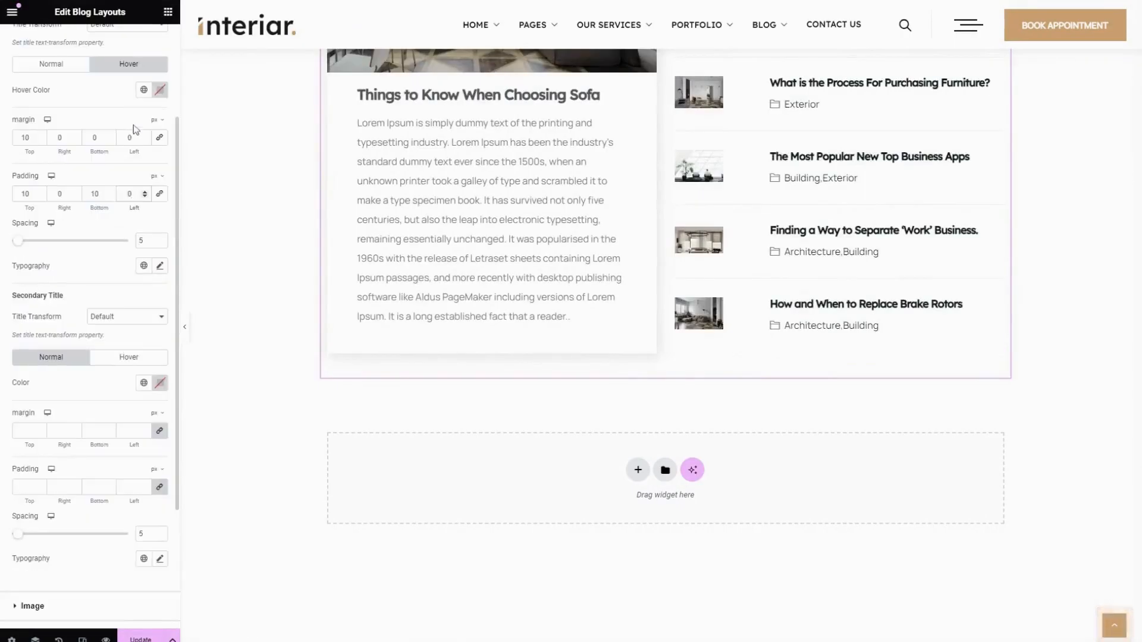
mouse_move(20, 248)
left_mouse_down()
mouse_move(101, 249)
mouse_move(25, 251)
left_mouse_up()
scroll(27, 238, "down", 1)
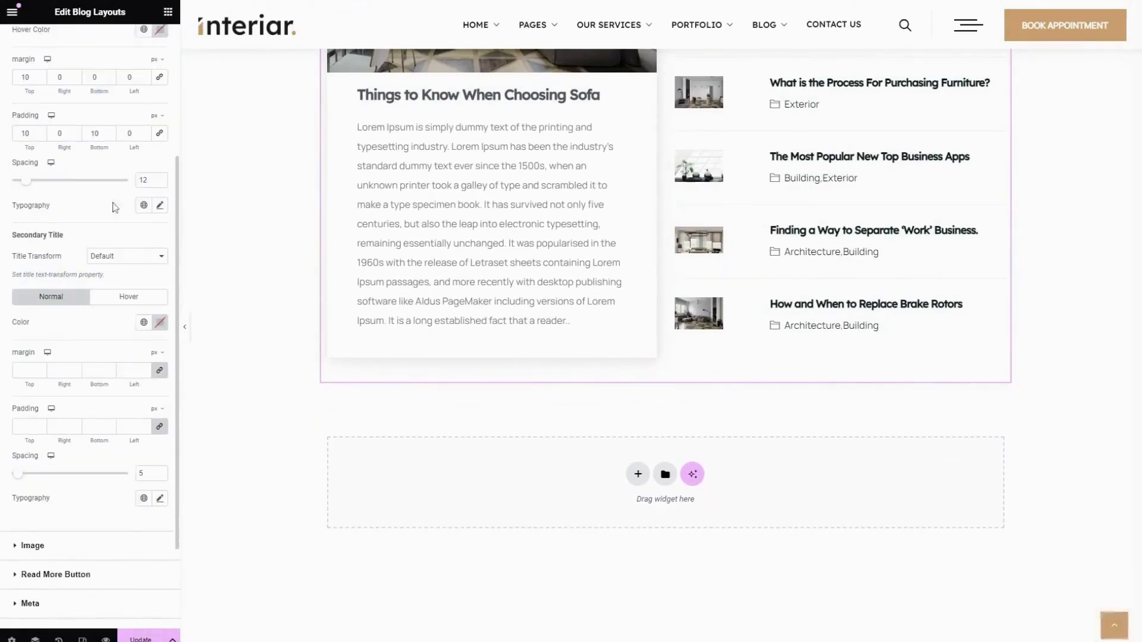
left_click(159, 205)
scroll(86, 369, "down", 2)
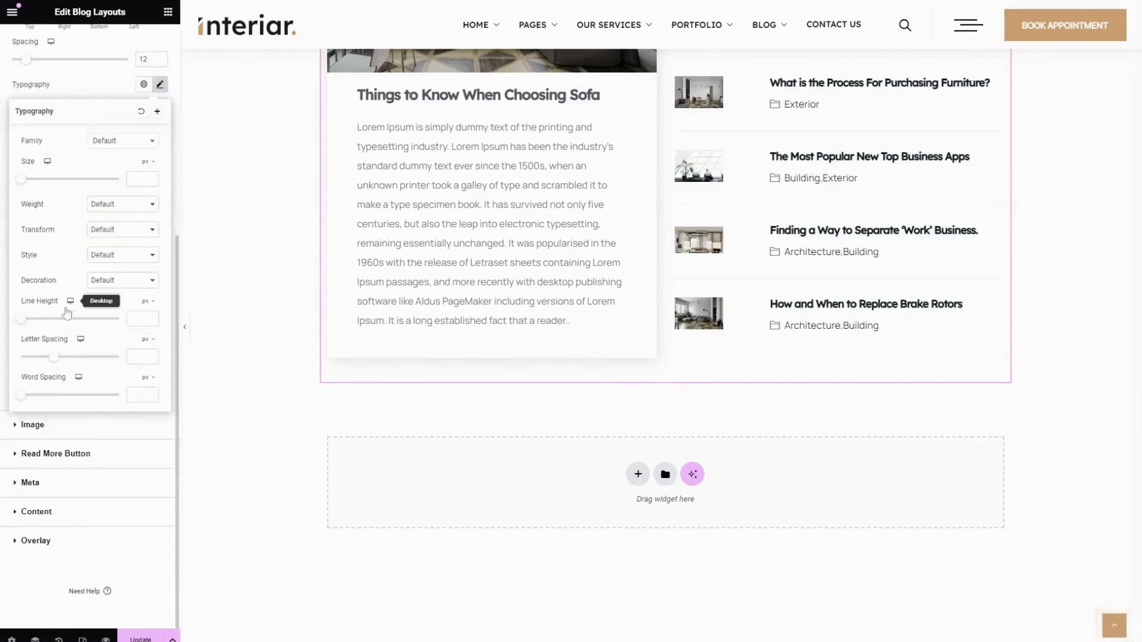
scroll(68, 321, "up", 5)
left_click(72, 374)
scroll(74, 357, "down", 3)
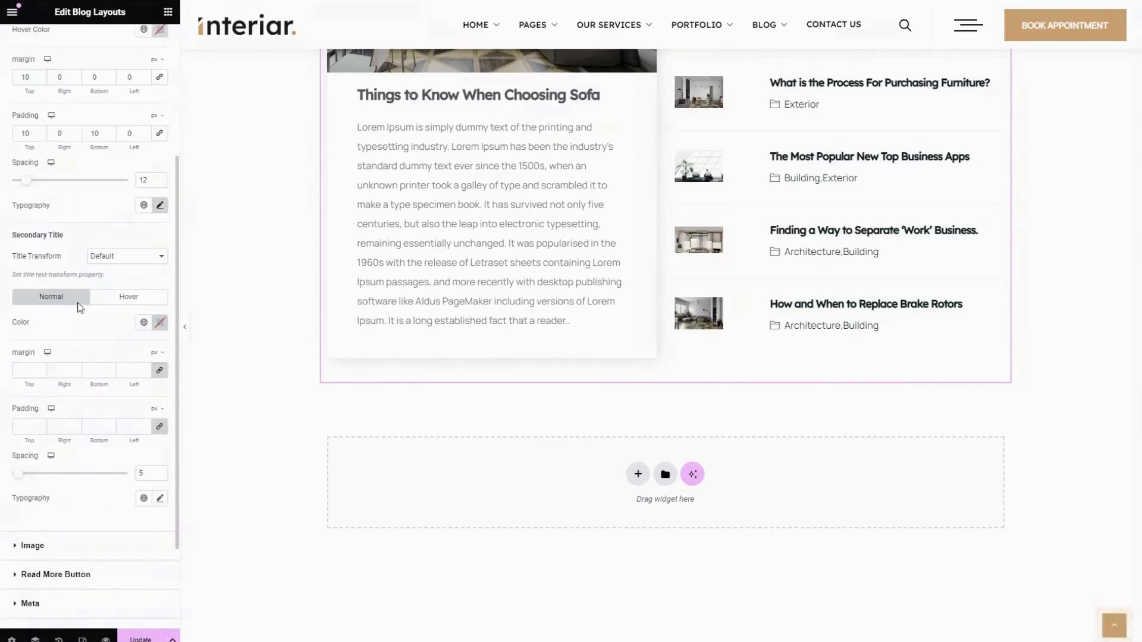
Try the global Primary color on the secondary titles and clear it again
scroll(879, 212, "up", 4)
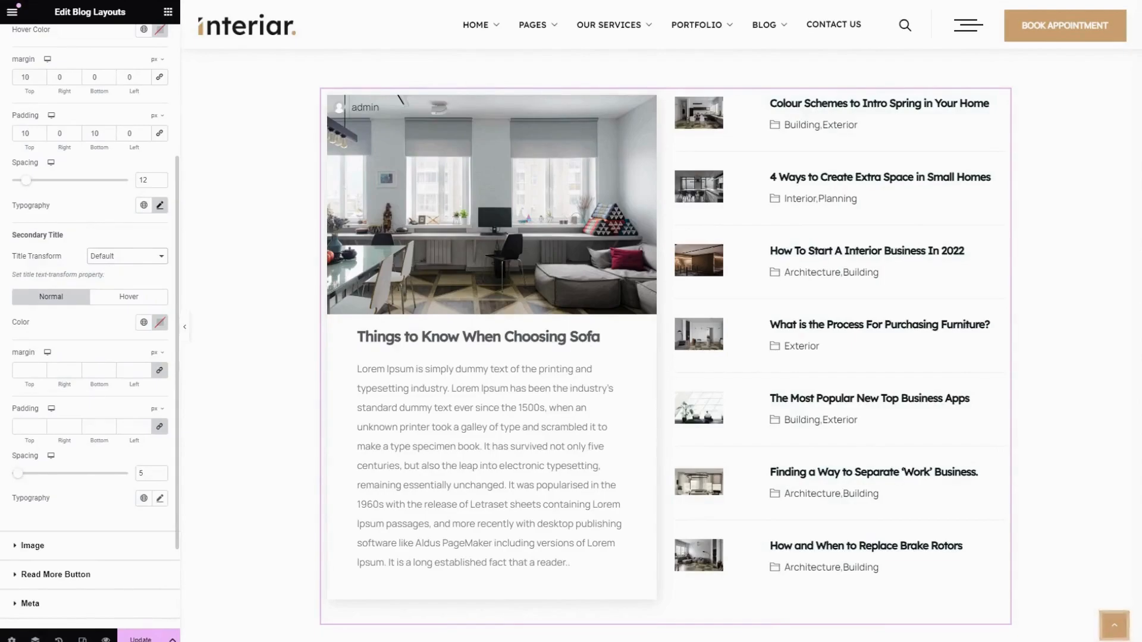
scroll(98, 245, "down", 2)
left_click(142, 203)
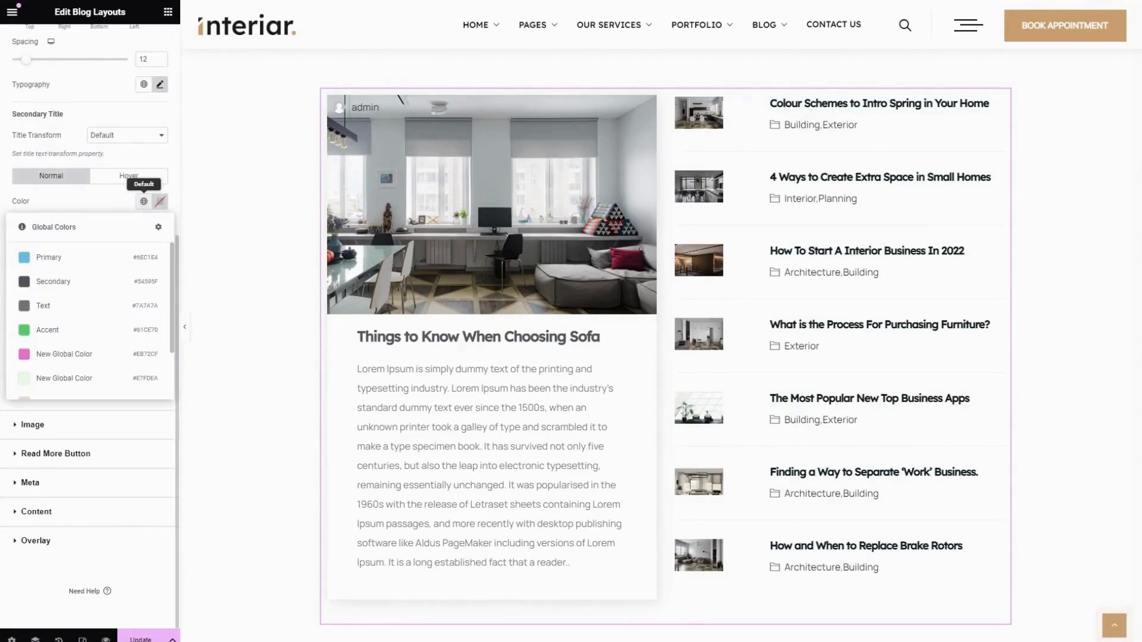
left_click(69, 259)
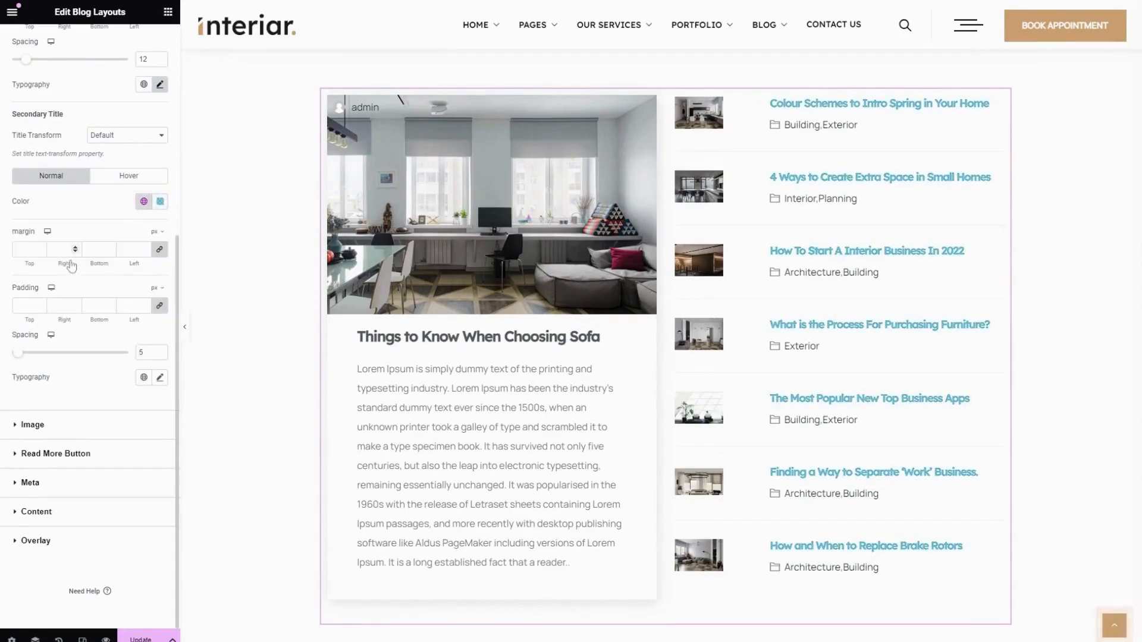
left_click(160, 201)
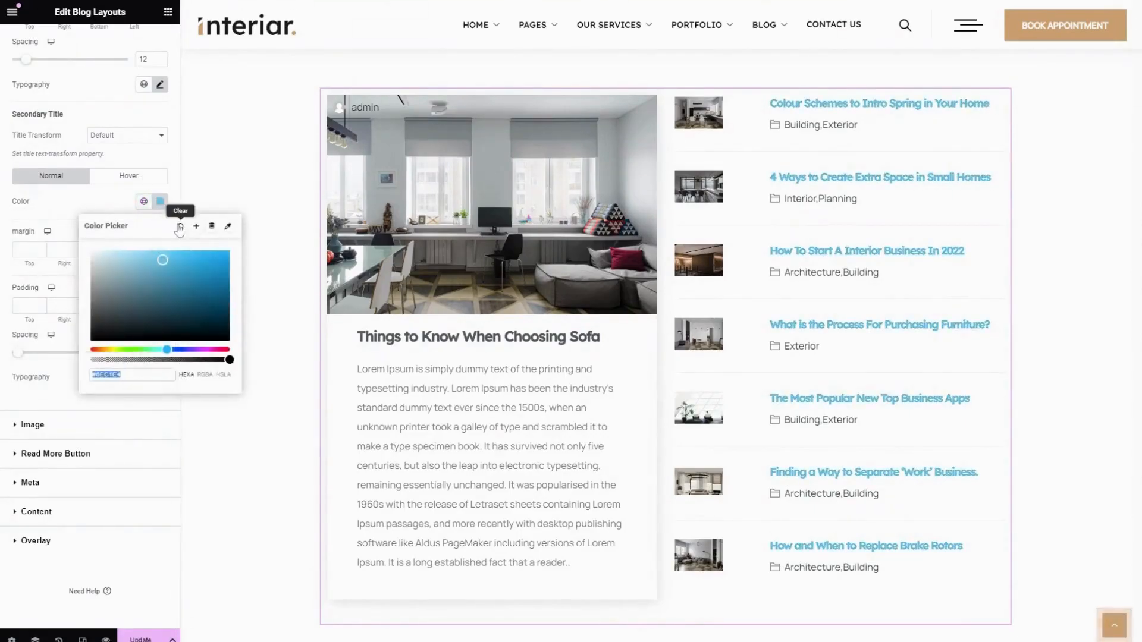
left_click(180, 228)
Set the secondary titles' hover color to the global Primary color
left_click(120, 182)
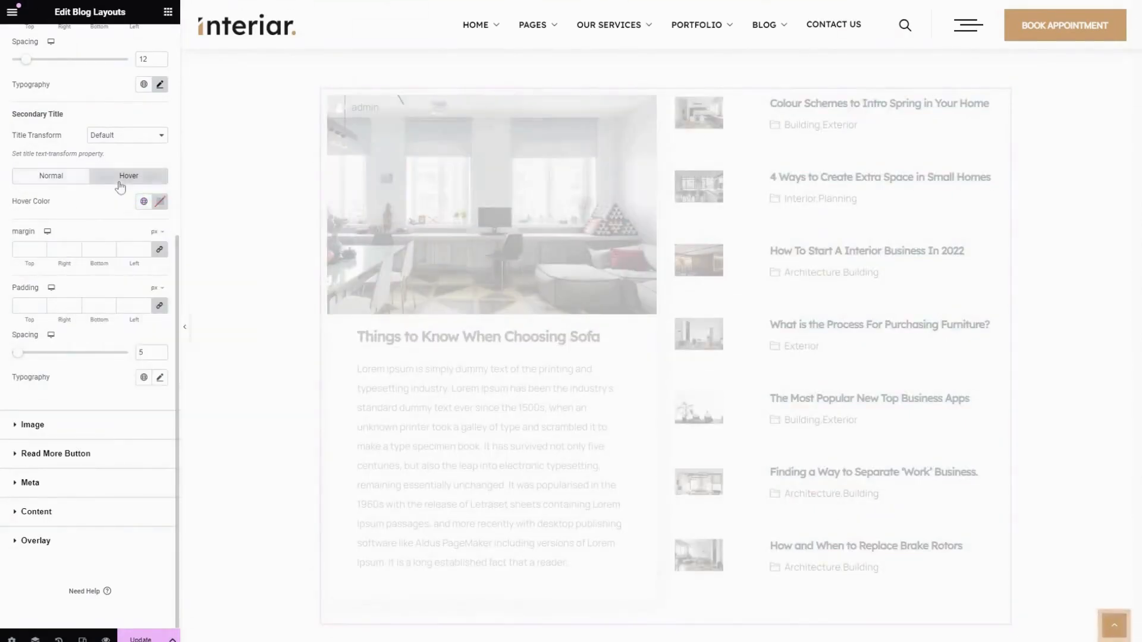
left_click(143, 201)
left_click(69, 258)
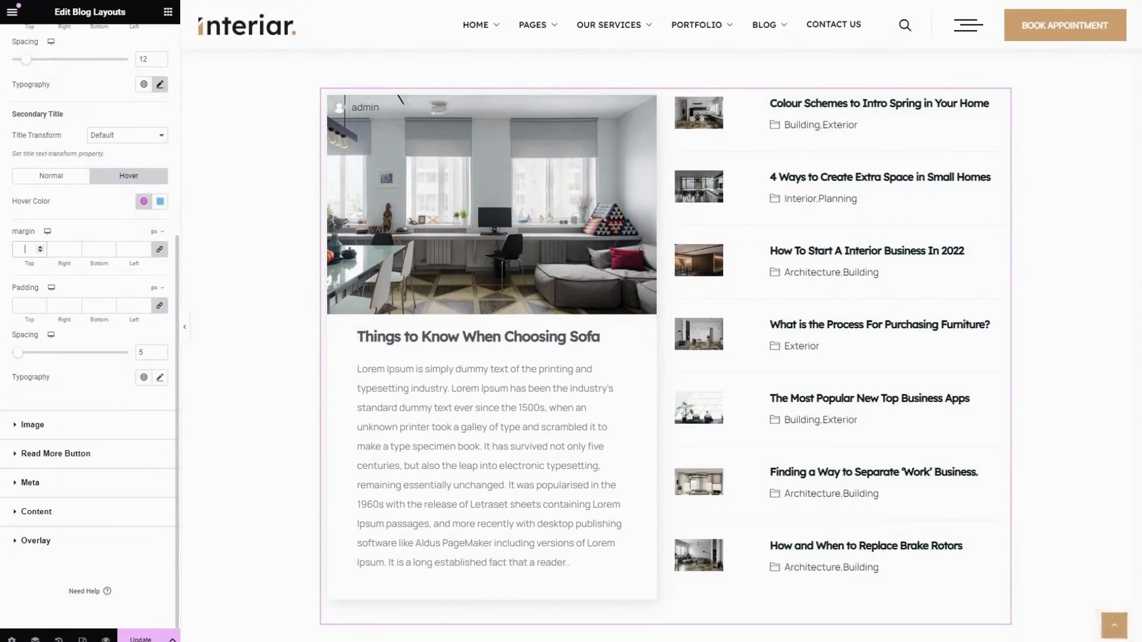
Set the secondary titles' spacing to 9 and look at their typography options
left_click(25, 305)
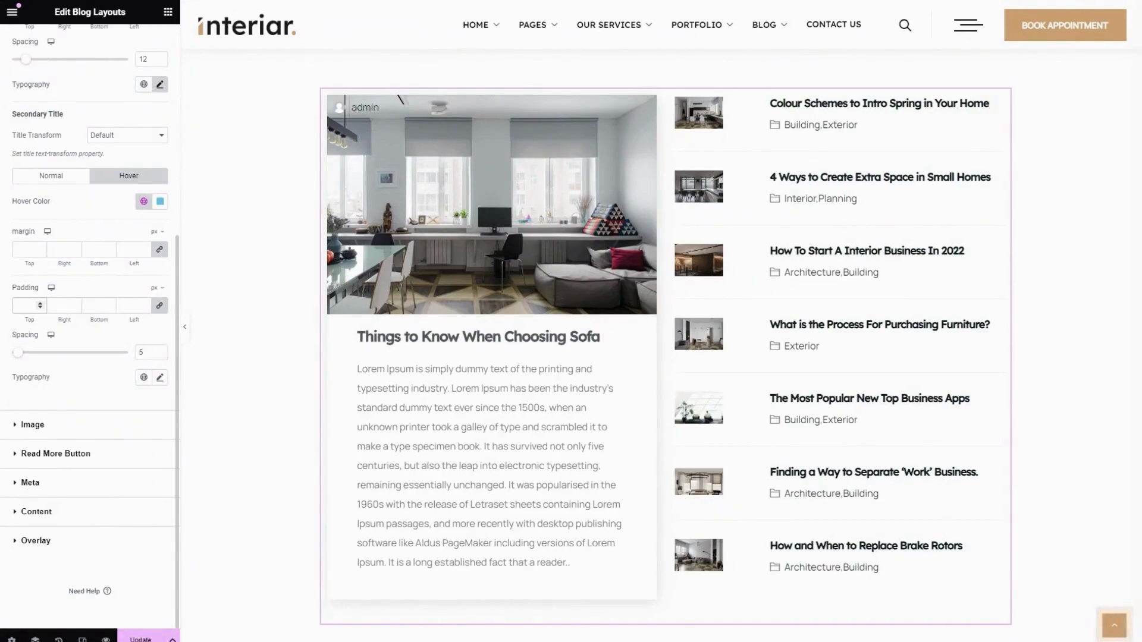
mouse_move(18, 352)
left_mouse_down()
mouse_move(85, 361)
mouse_move(23, 364)
left_mouse_up()
left_click(159, 377)
scroll(62, 453, "down", 1)
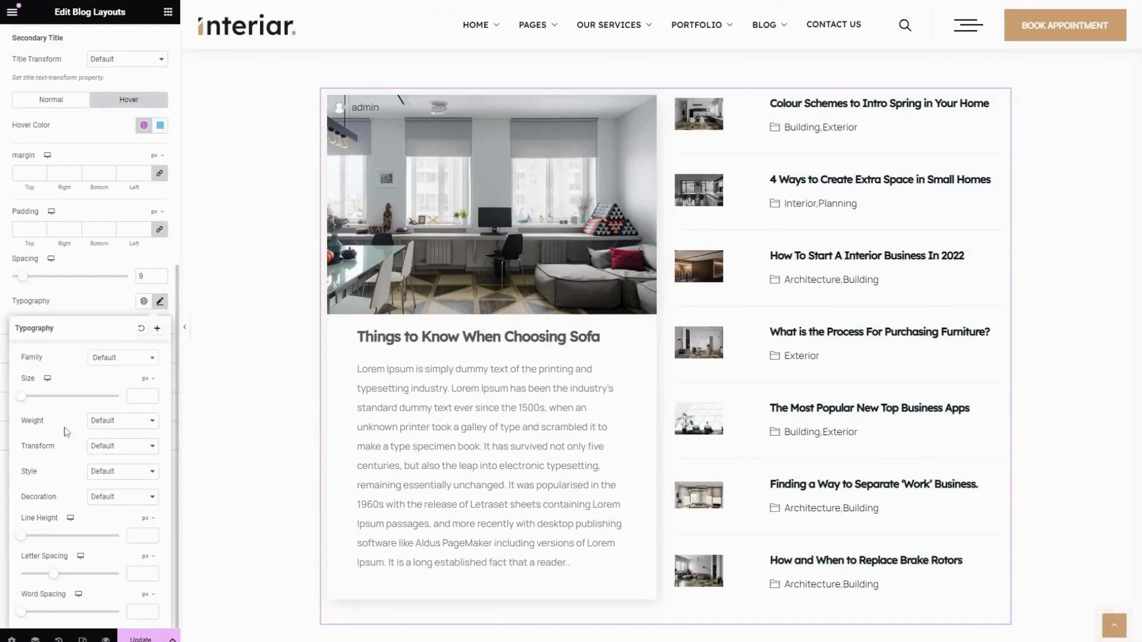
left_click(68, 302)
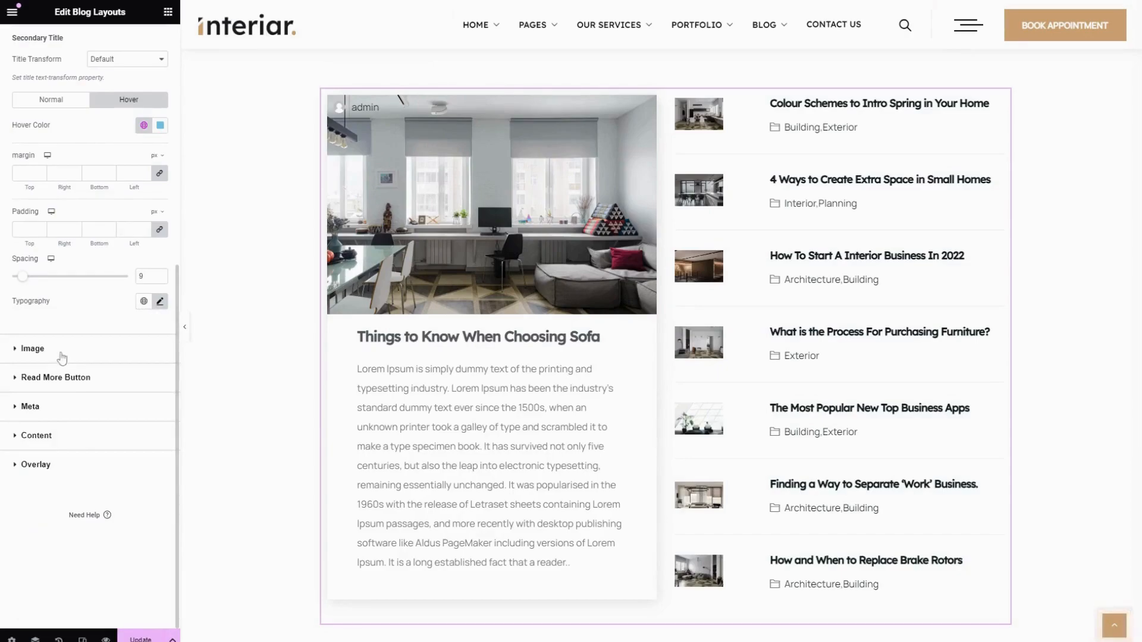
Turn on the resize option for the primary image in the image style settings and set its size to 100
left_click(32, 349)
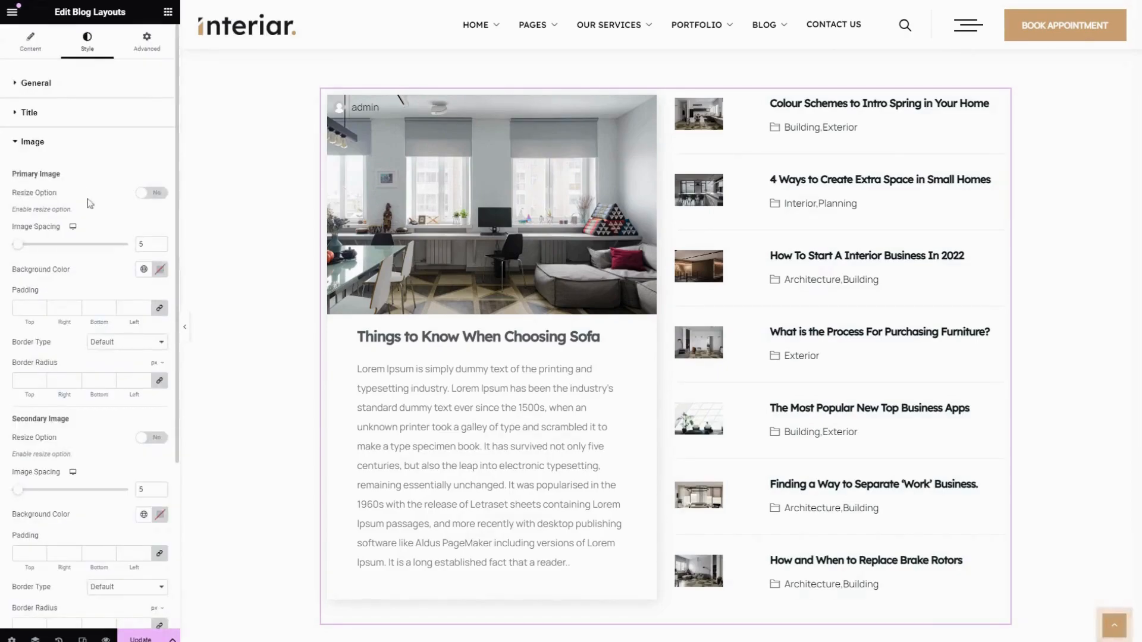
left_click(151, 194)
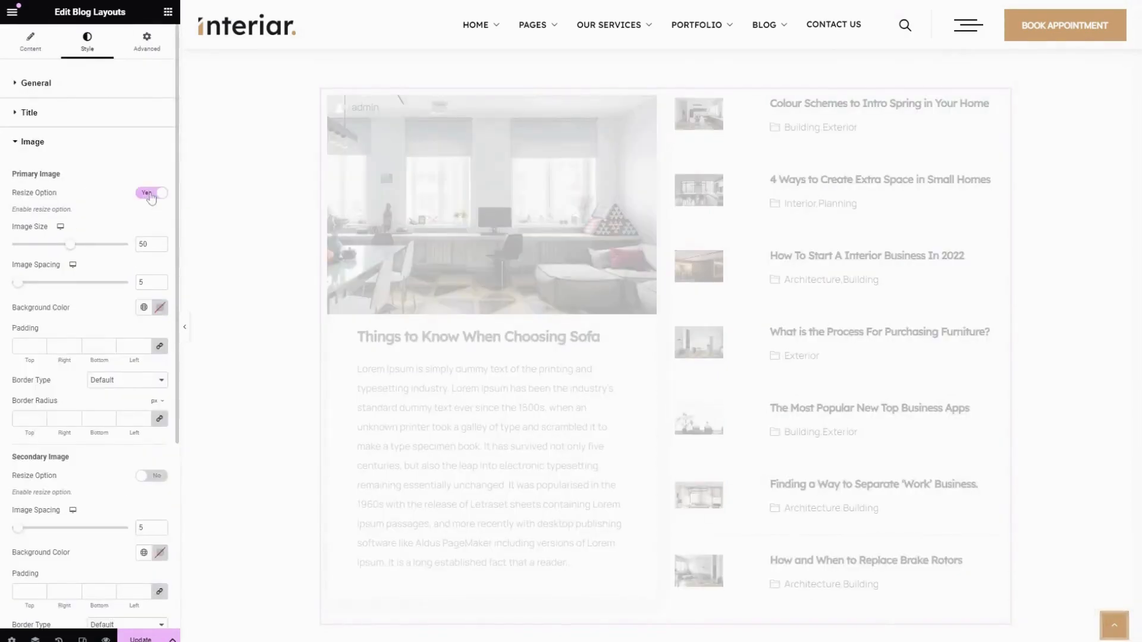
left_click(152, 194)
left_click(152, 194)
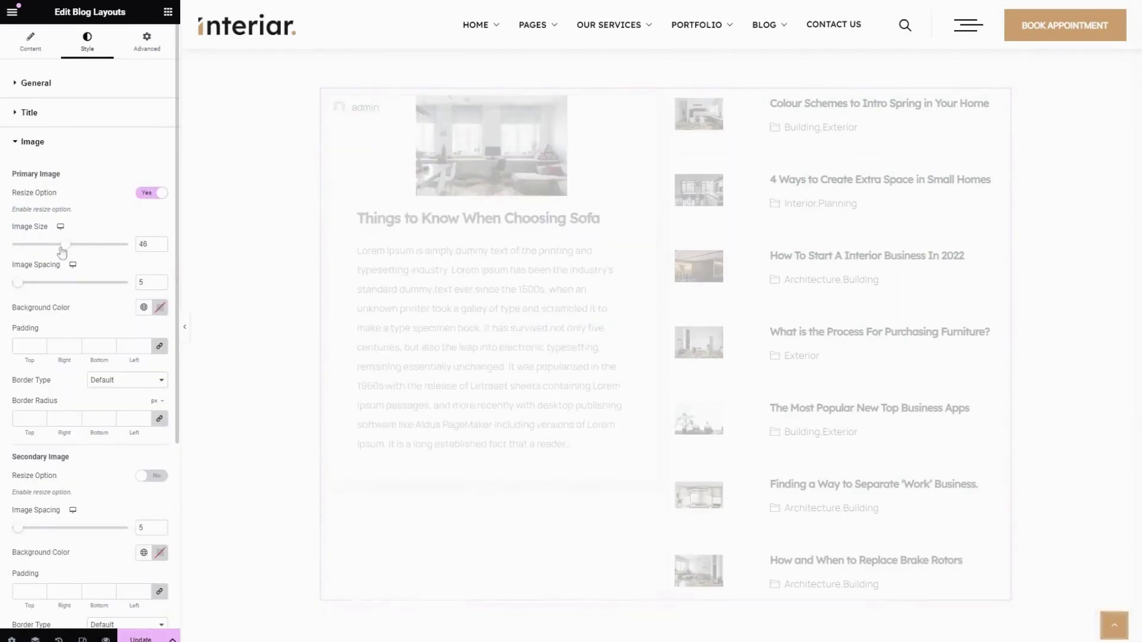
left_click_drag(69, 250, 134, 256)
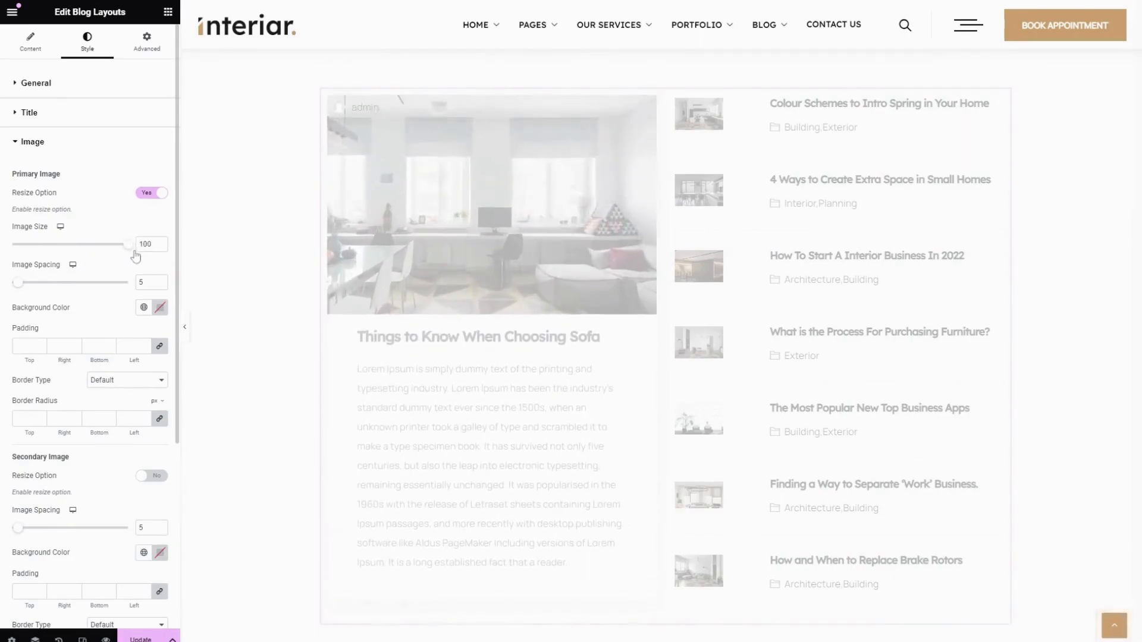
Set the primary image's spacing to 15 and its background color to the global color #E7FDEA
scroll(135, 256, "down", 1)
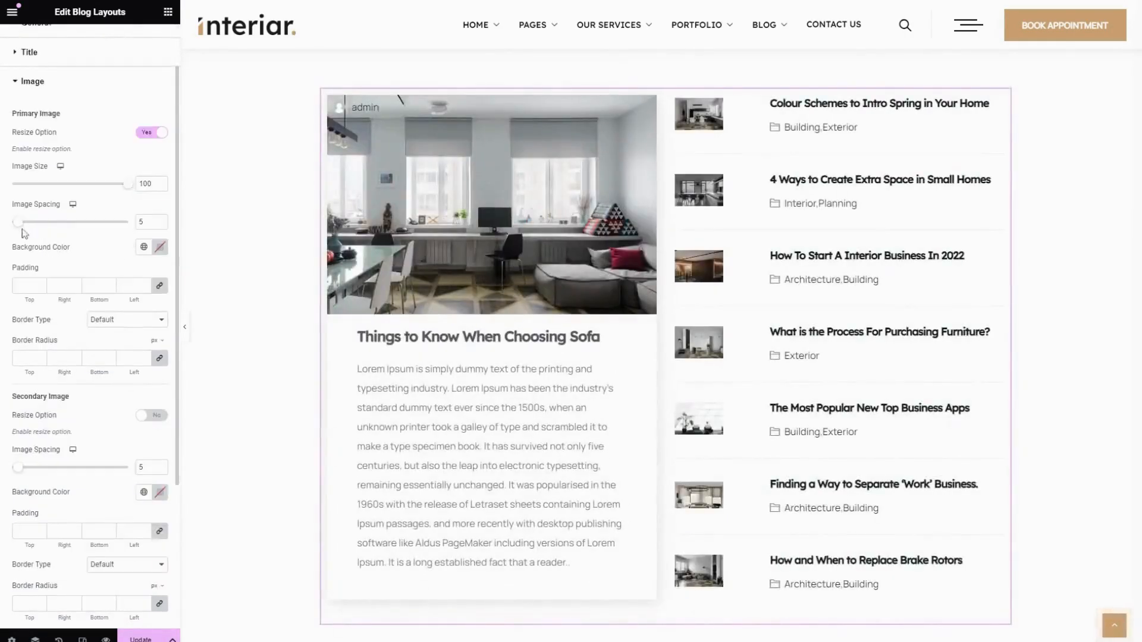
mouse_move(19, 228)
left_mouse_down()
mouse_move(60, 230)
mouse_move(32, 237)
left_mouse_up()
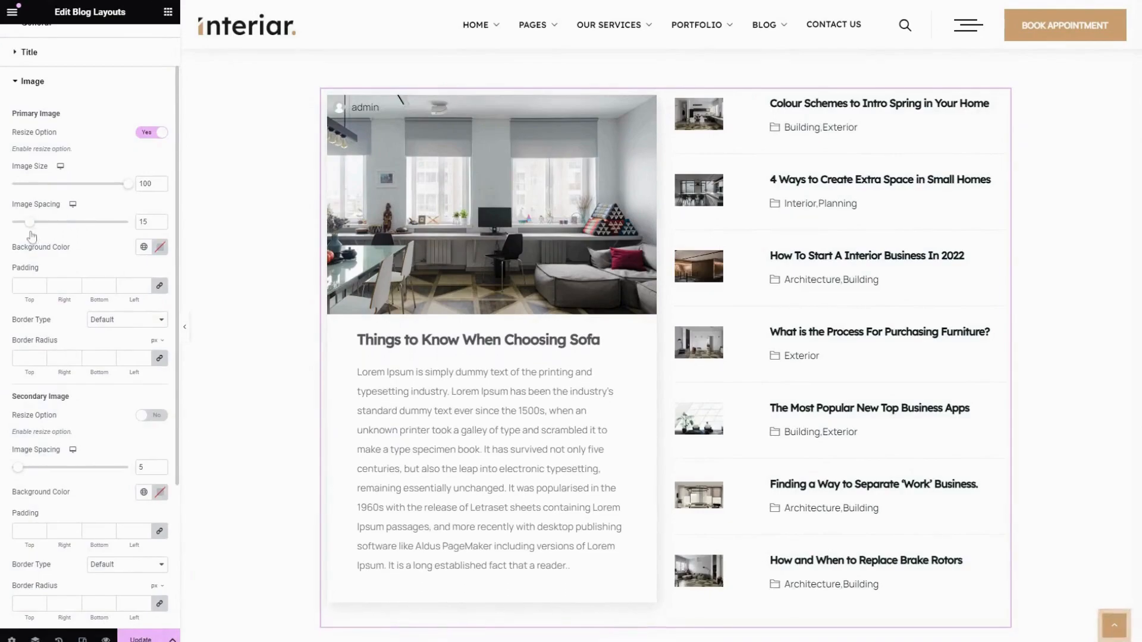
left_click(143, 247)
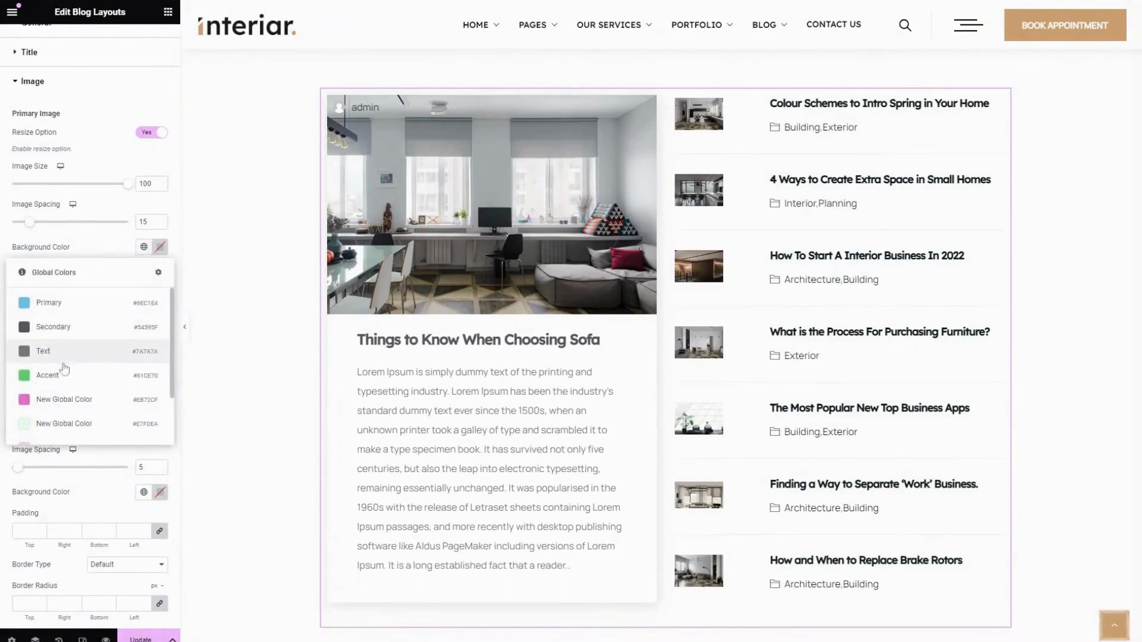
left_click(62, 424)
scroll(60, 253, "down", 3)
scroll(60, 253, "up", 3)
left_click(25, 286)
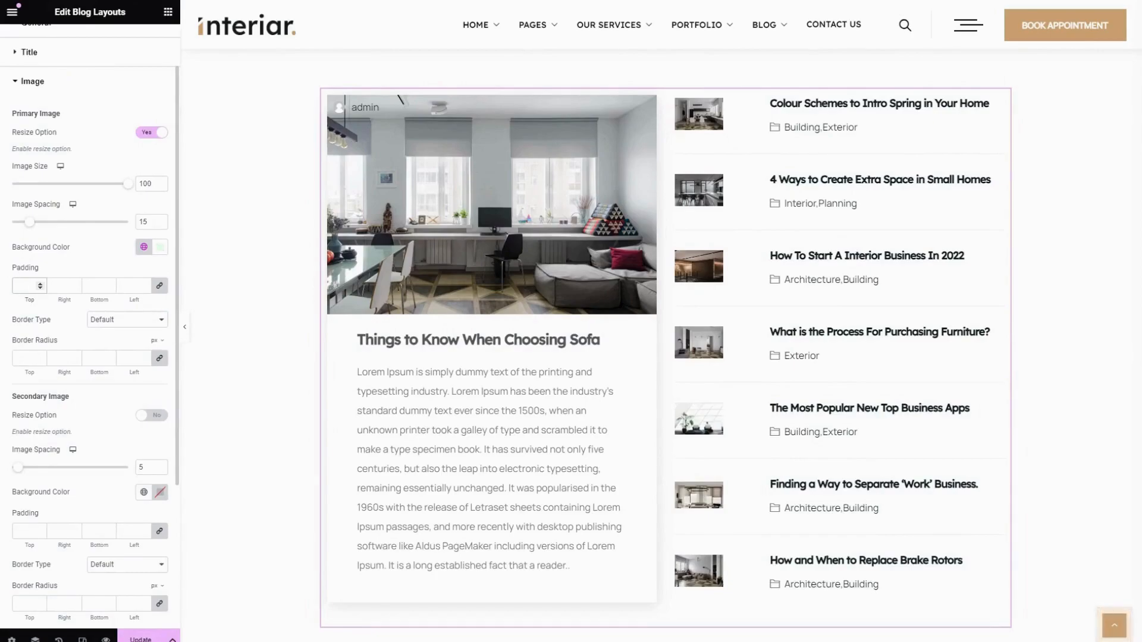
scroll(33, 276, "down", 1)
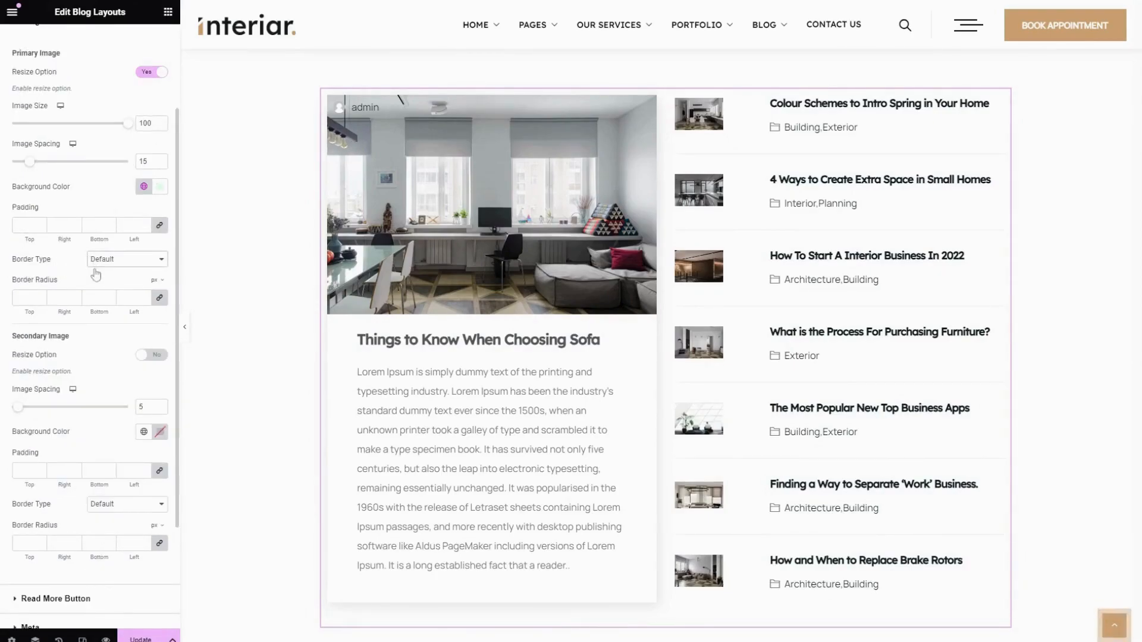
Try the Double border type on the primary image and restore it to Default
left_click(110, 297)
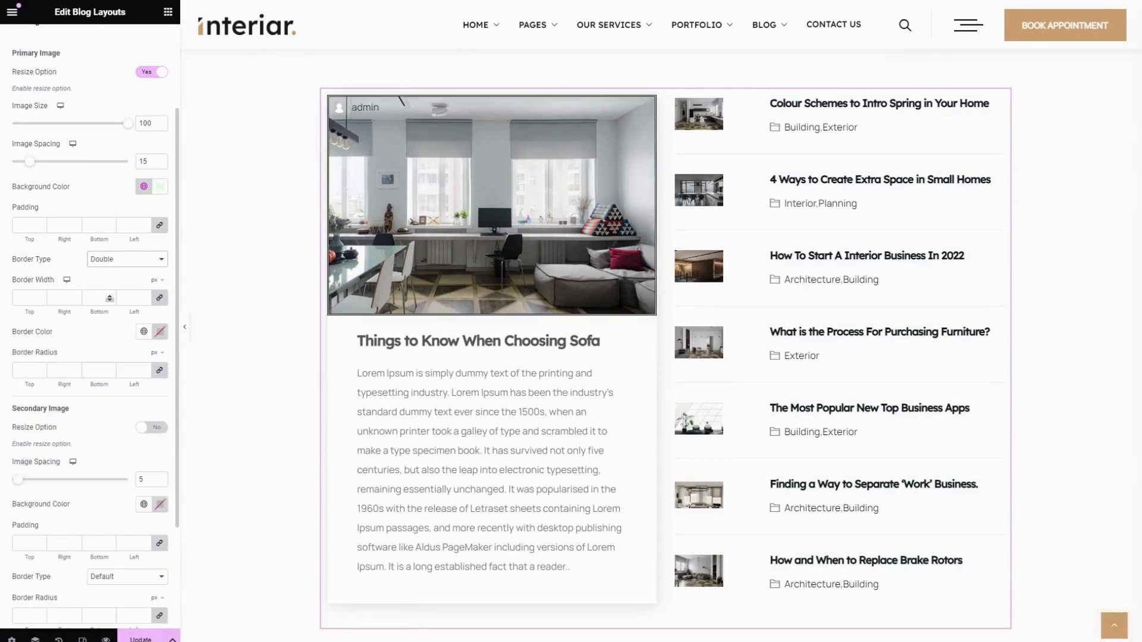
left_click(118, 260)
left_click(98, 273)
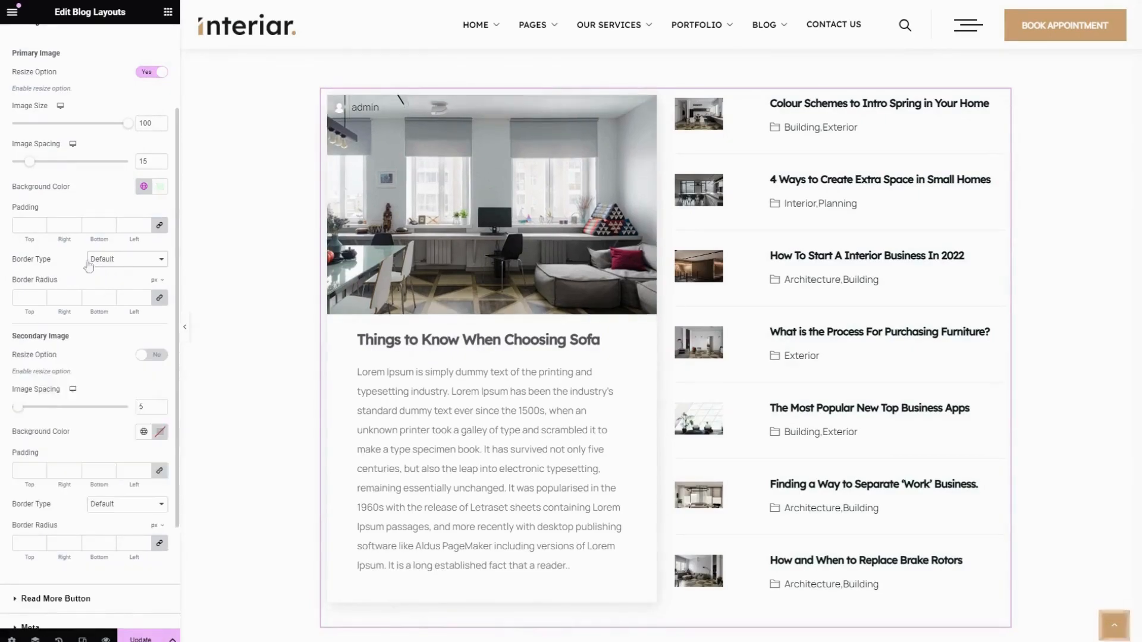
Turn on the resize option for the secondary image and set its size to 100 and its spacing to 12
scroll(86, 259, "down", 3)
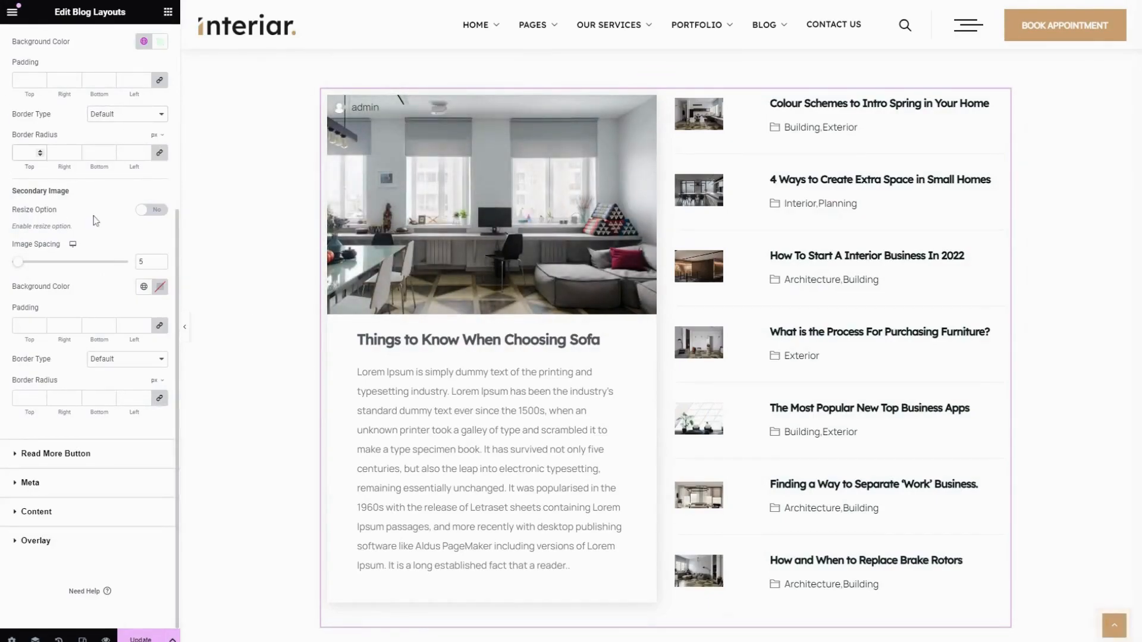
left_click(152, 212)
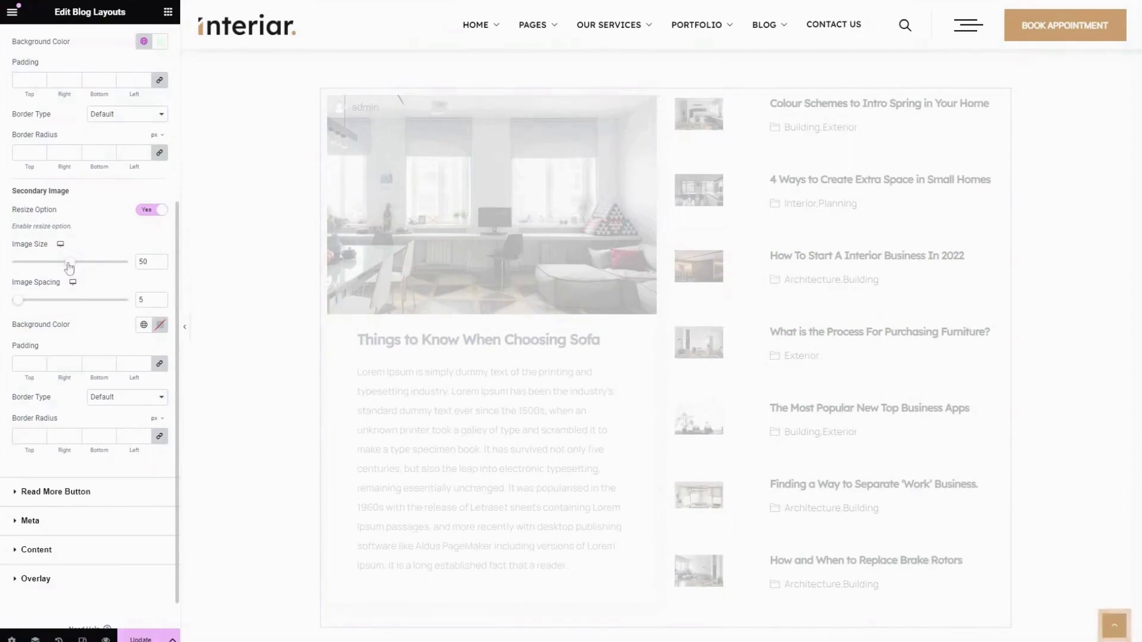
left_click_drag(69, 271, 128, 277)
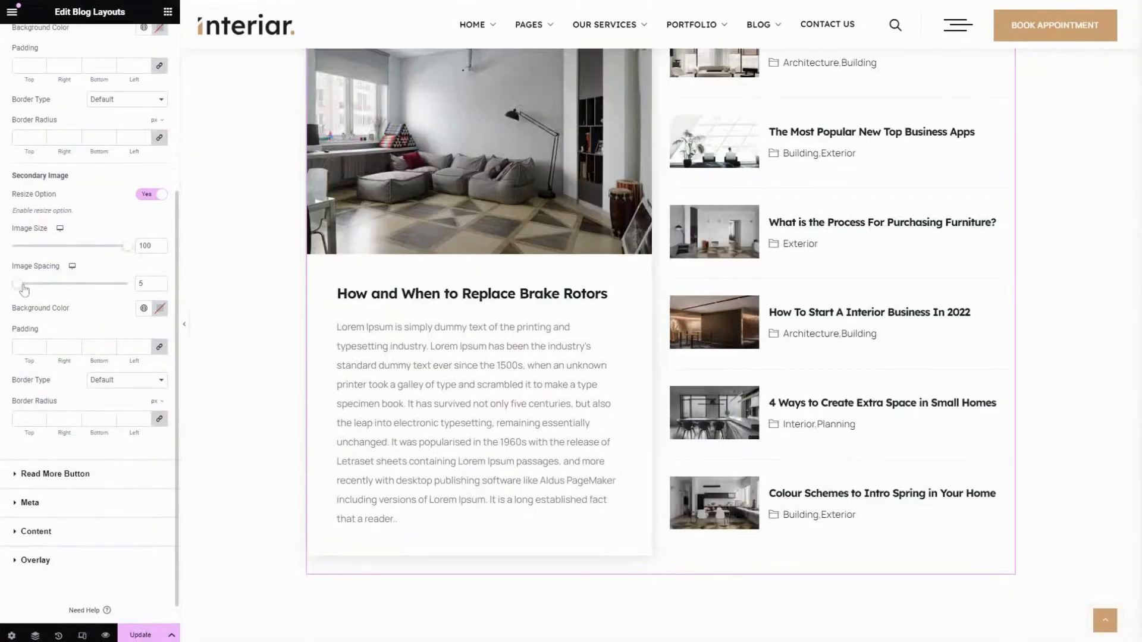
mouse_move(24, 290)
left_mouse_down()
mouse_move(40, 288)
mouse_move(30, 284)
left_mouse_up()
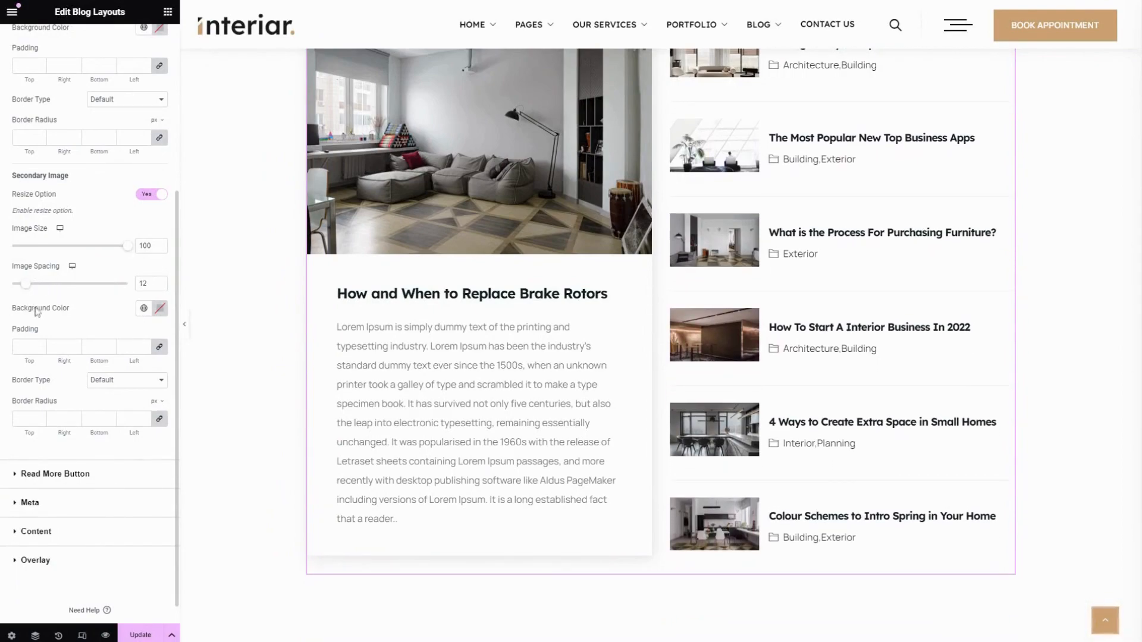
Try the global Primary color as background and a padding of 10 on the secondary image, clearing both
left_click(144, 308)
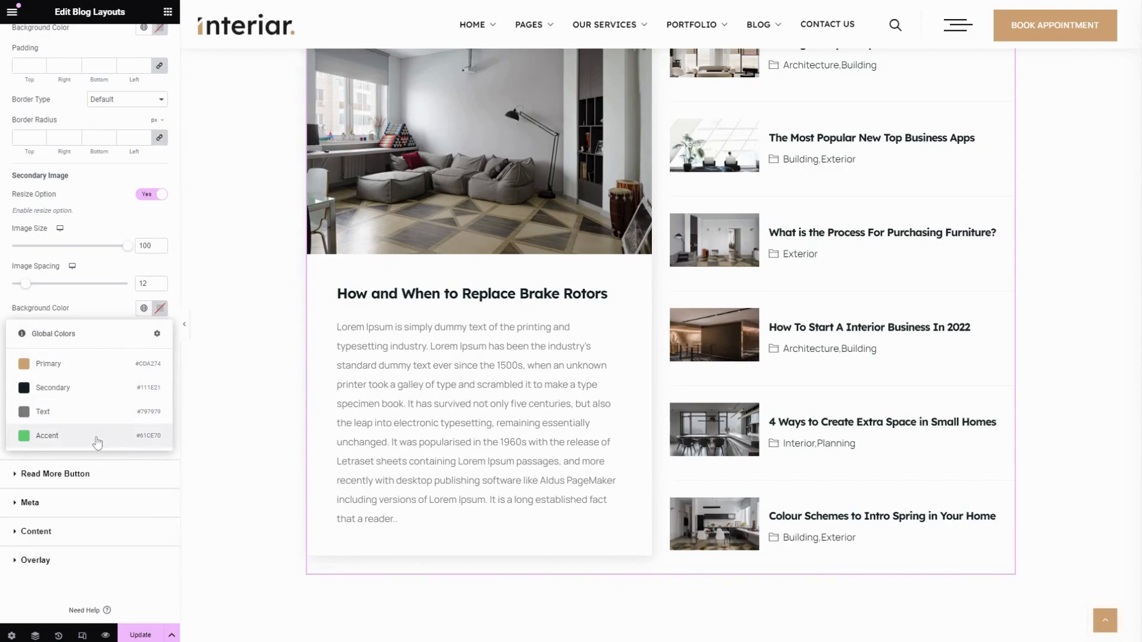
left_click(66, 363)
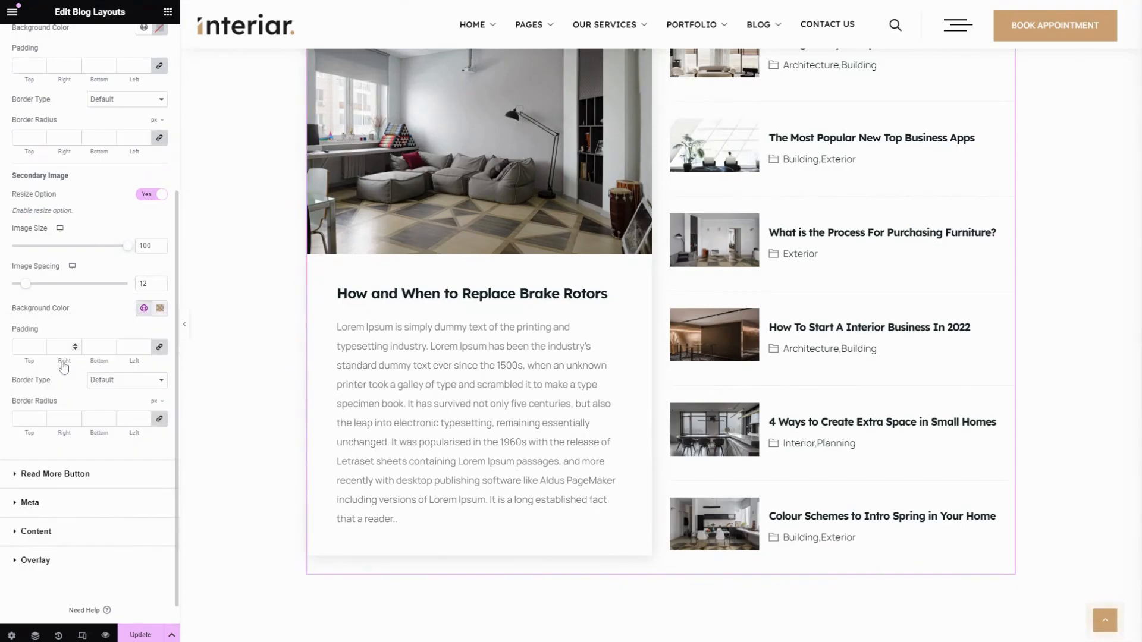
left_click(160, 309)
left_click(210, 333)
left_click(77, 325)
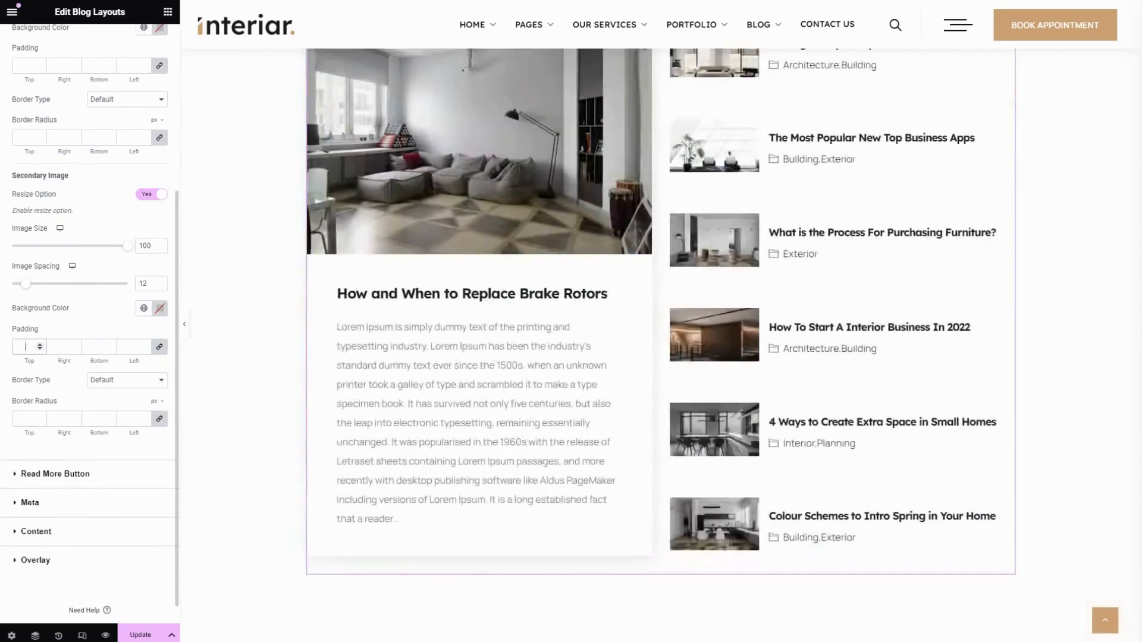
type("10")
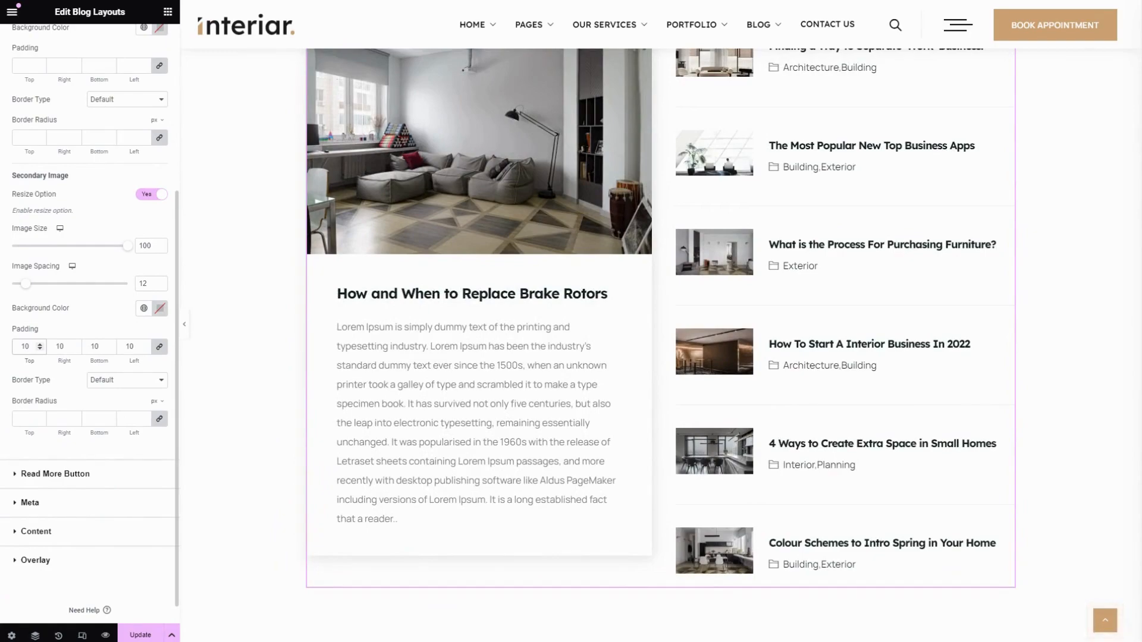
key("BackSpace")
key("BackSpace")
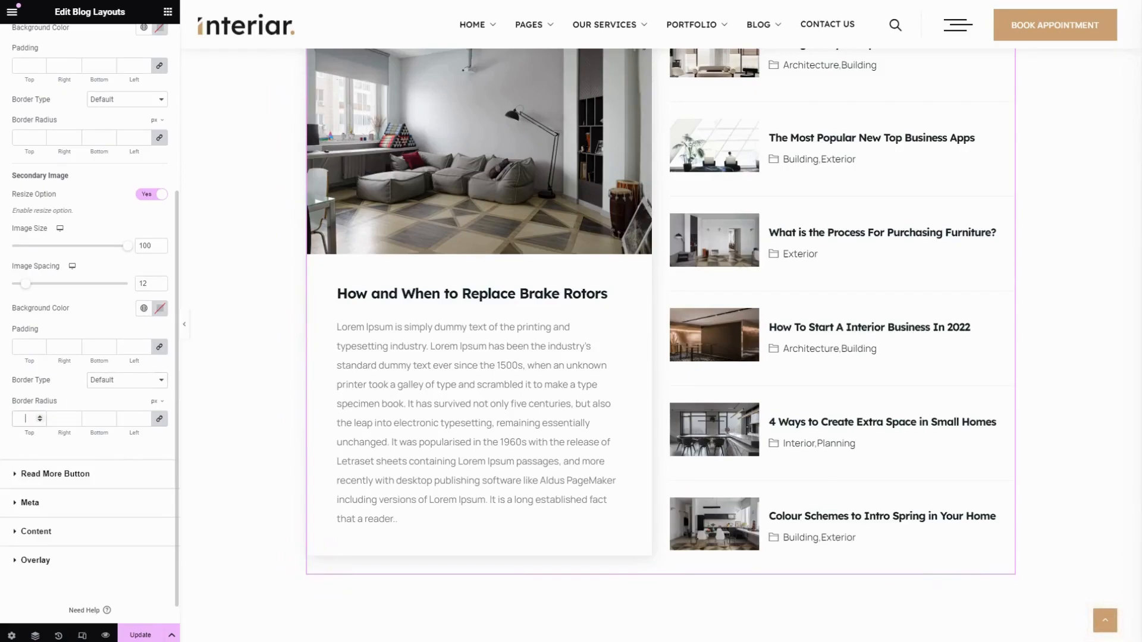
Round the secondary image's corners with a border radius and open the Read More Button style settings
type("0")
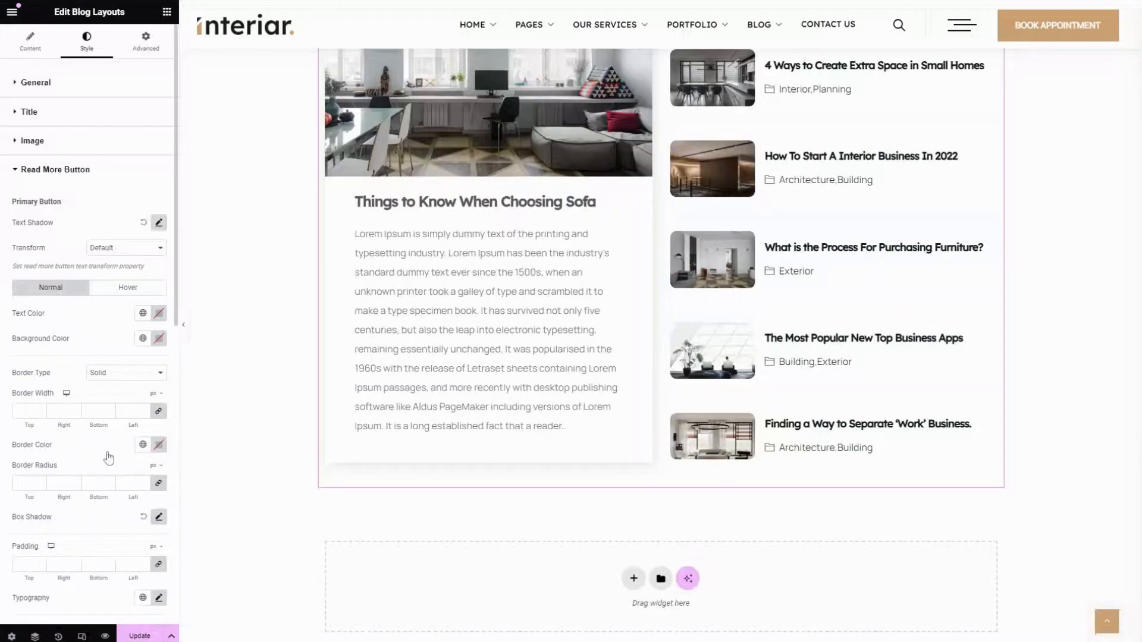
left_click_drag(67, 201, 7, 200)
left_click(121, 202)
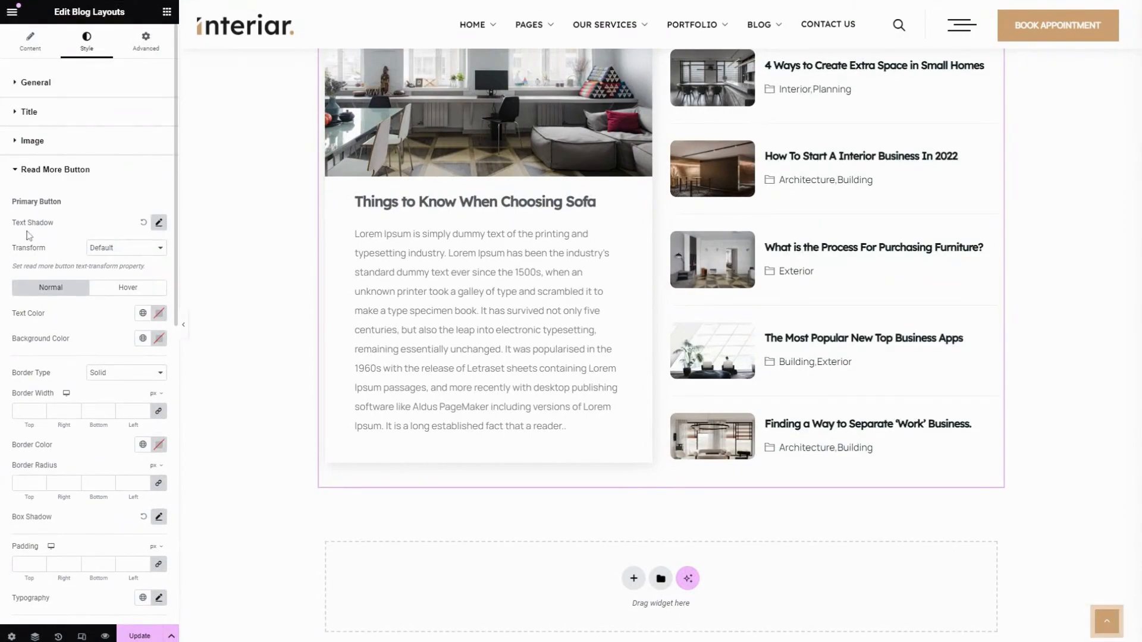
Set the primary read more button's text shadow to horizontal -38 and vertical -74
left_click(158, 222)
left_click_drag(57, 317, 34, 349)
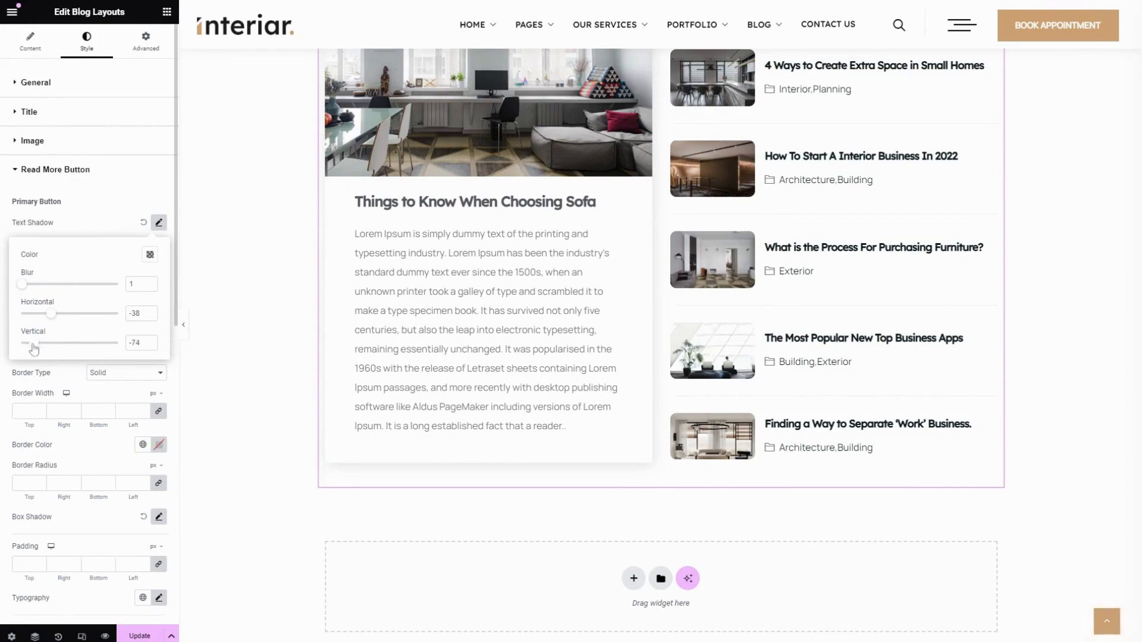
left_click(77, 213)
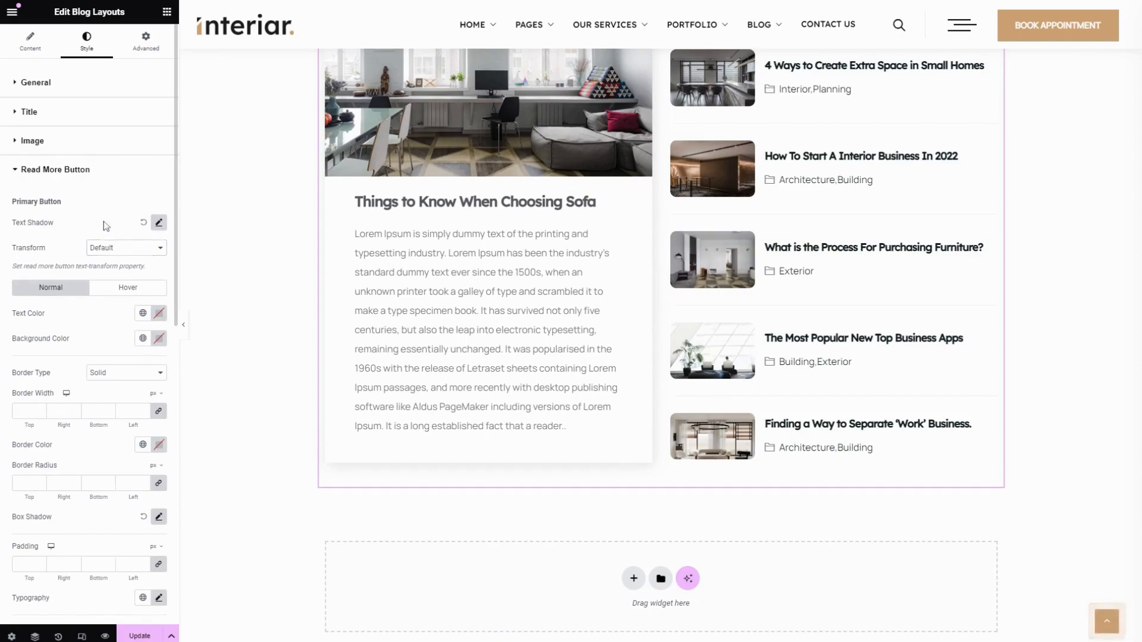
Look at the global color choices for the primary button's text and background
scroll(59, 315, "down", 1)
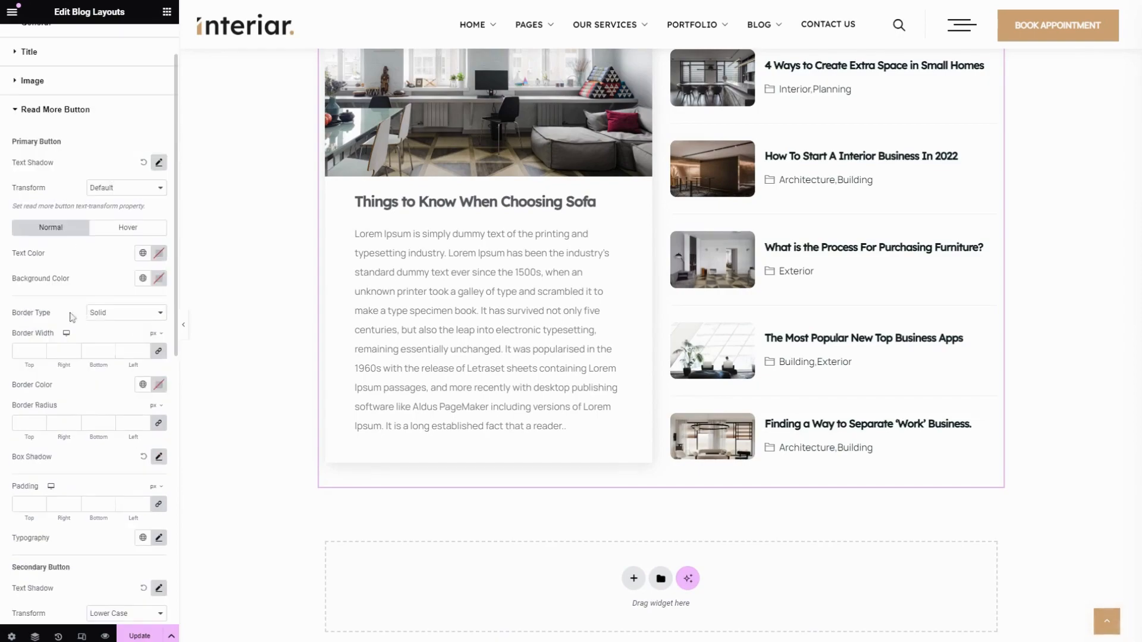
left_click(142, 256)
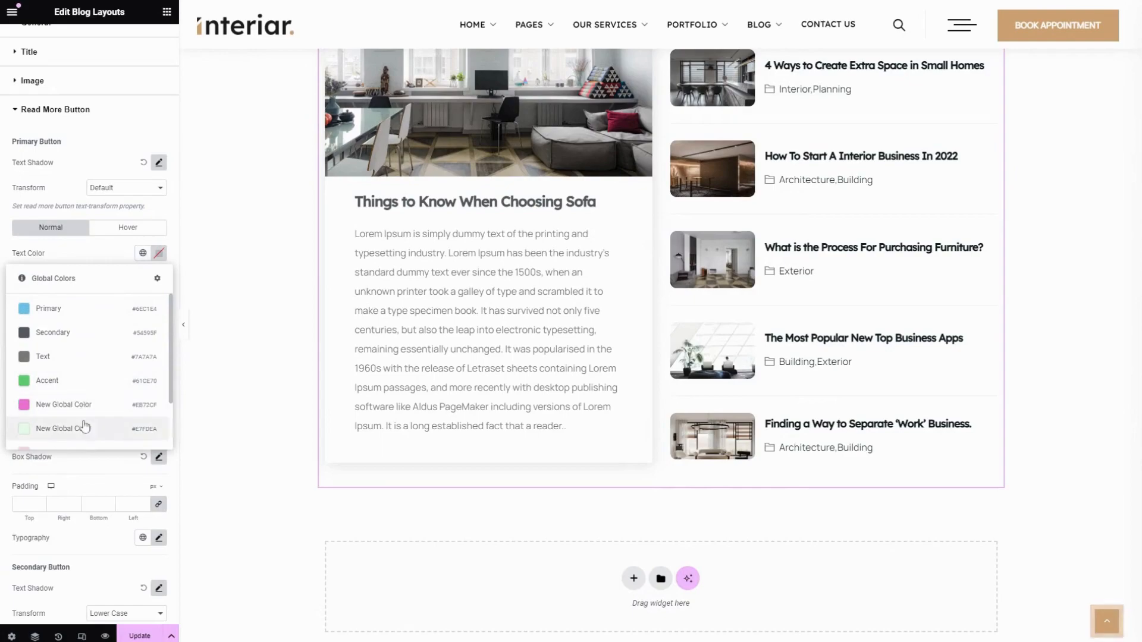
left_click(79, 261)
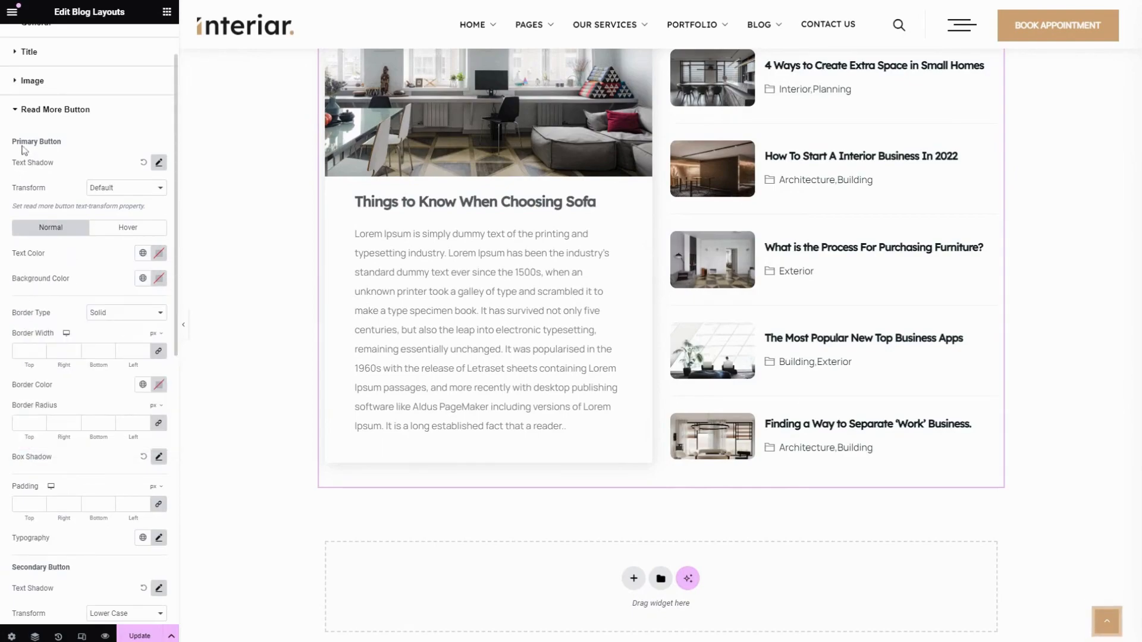
left_click(143, 279)
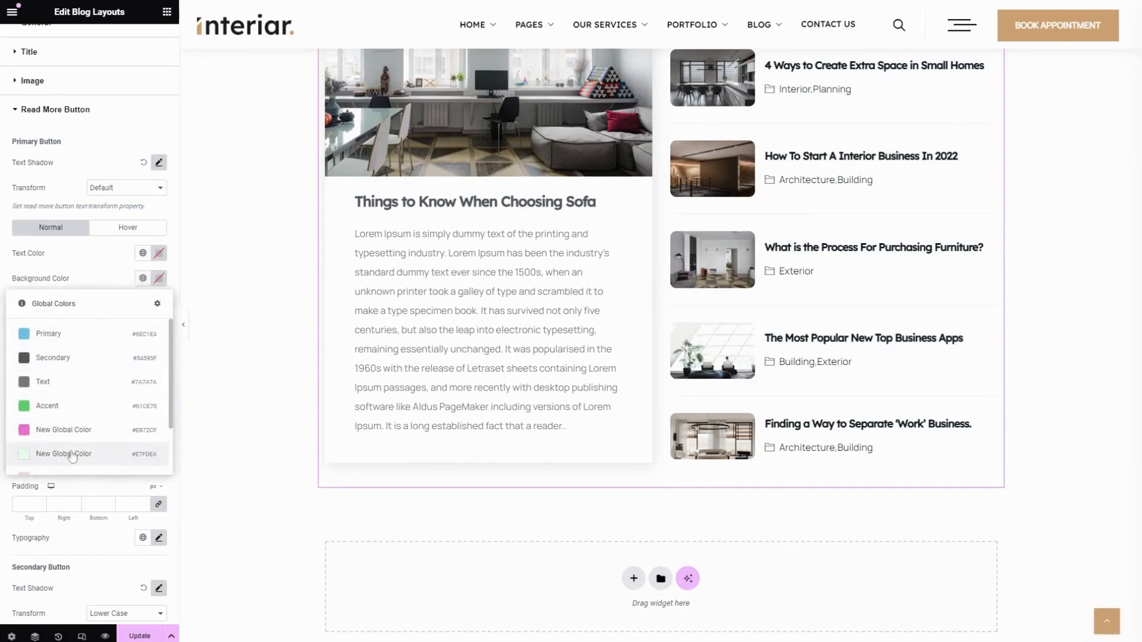
scroll(59, 452, "down", 2)
left_click(105, 284)
Set the primary button's border type to Dotted and look at the global colors for its border
scroll(100, 266, "down", 2)
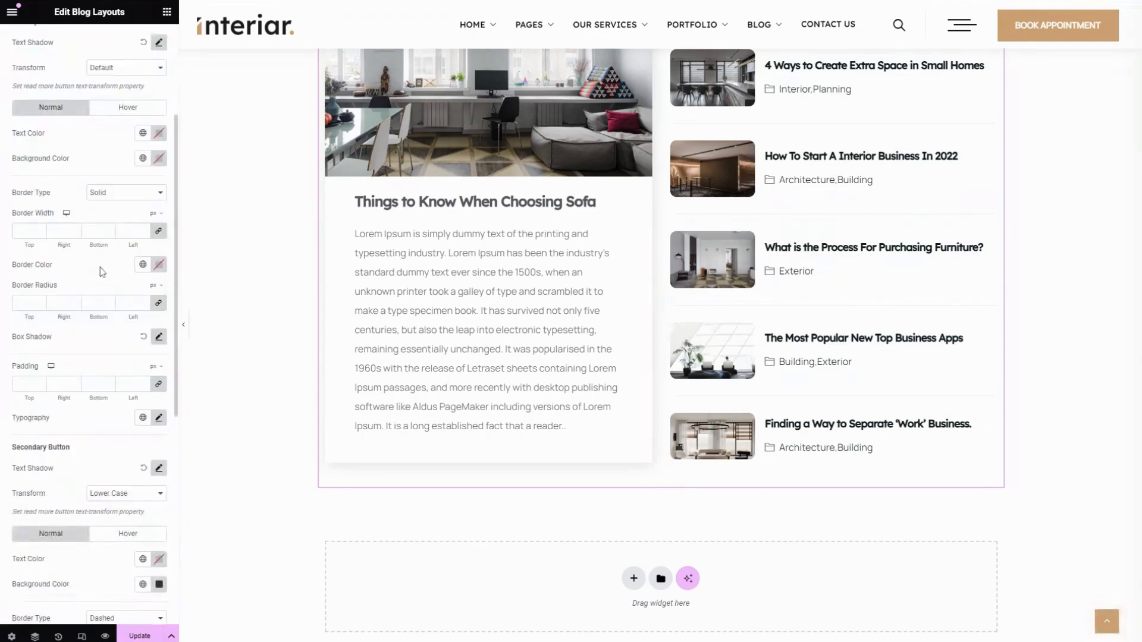
left_click(116, 196)
left_click(117, 252)
left_click(142, 265)
scroll(95, 416, "down", 2)
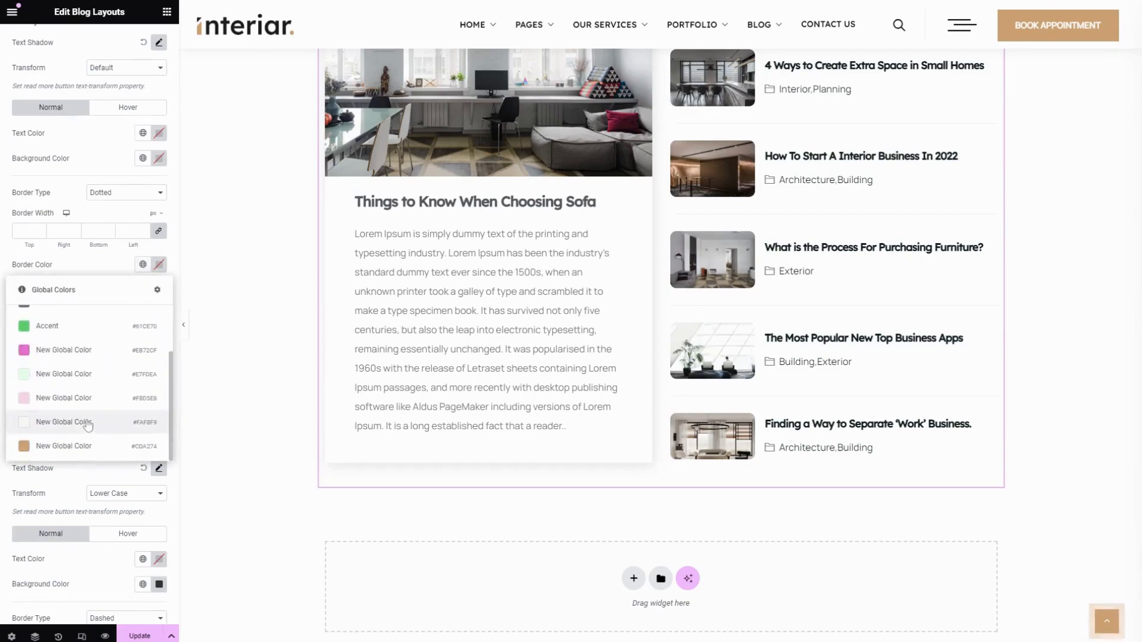
left_click(102, 254)
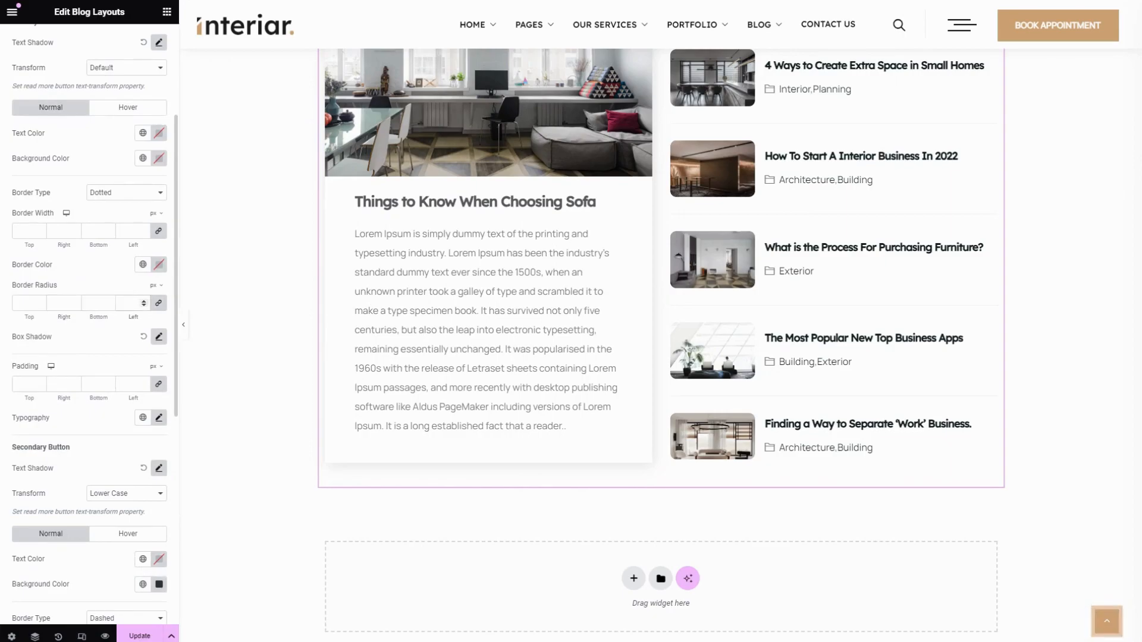
Set the horizontal offset of the primary button's box shadow to -57
left_click(158, 337)
scroll(72, 336, "down", 3)
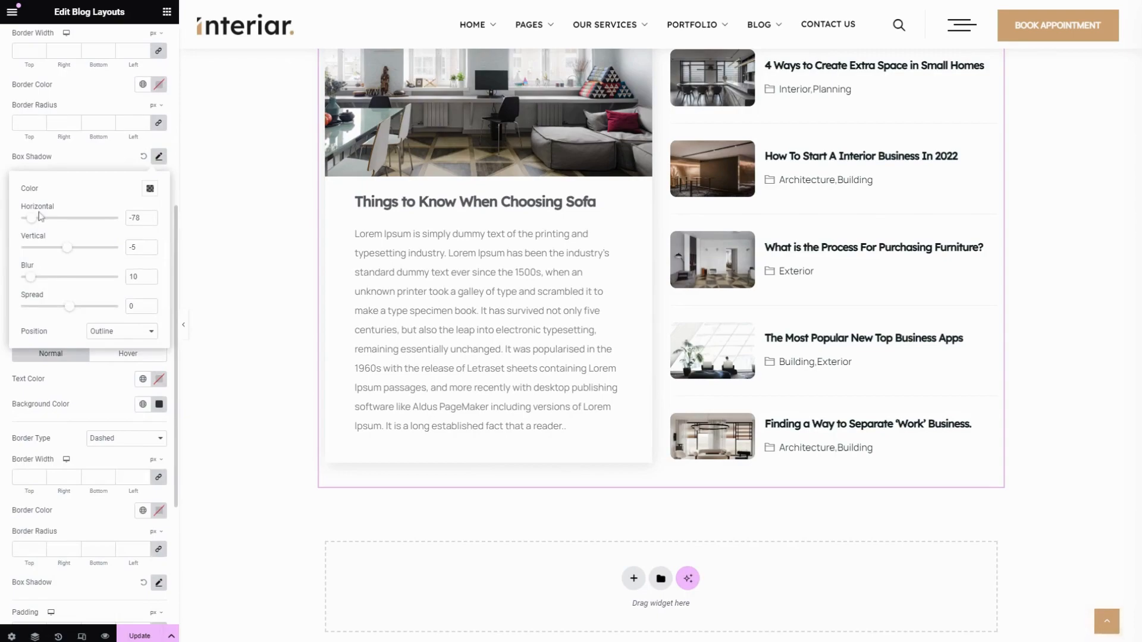
mouse_move(31, 218)
left_mouse_down()
mouse_move(71, 223)
mouse_move(42, 221)
left_mouse_up()
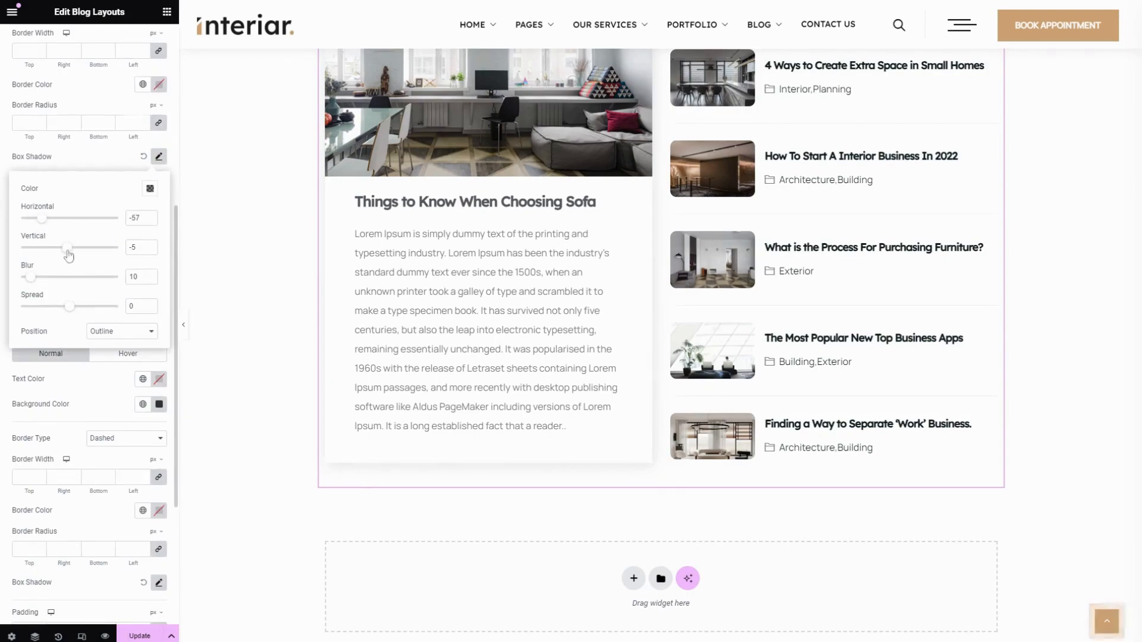
left_click(86, 158)
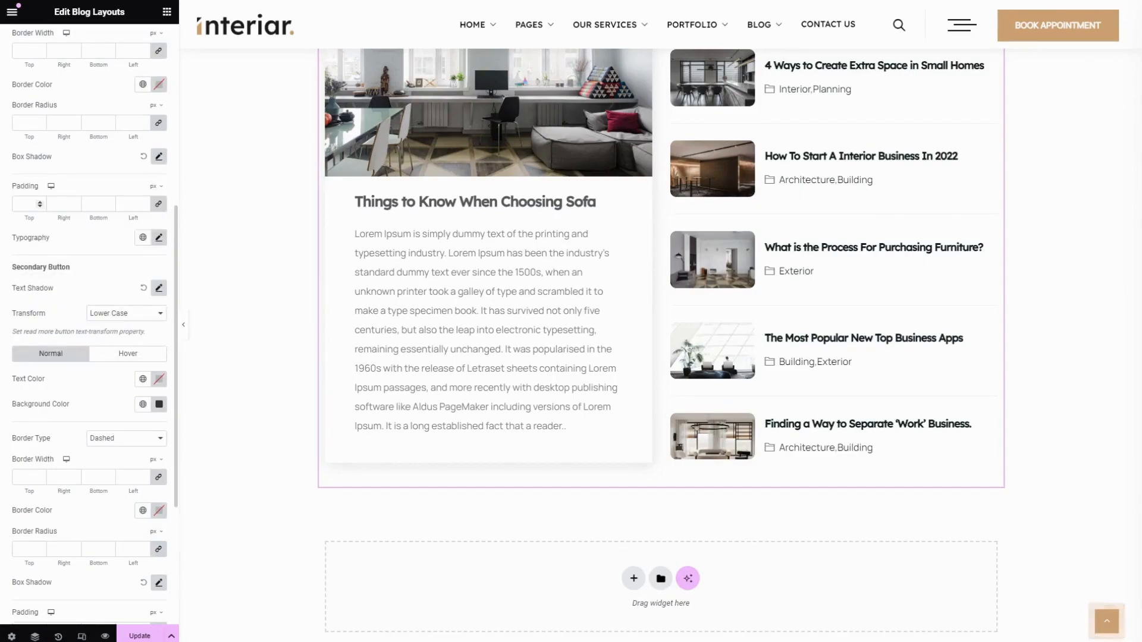
Look at the primary button's padding fields and typography options
left_click(64, 204)
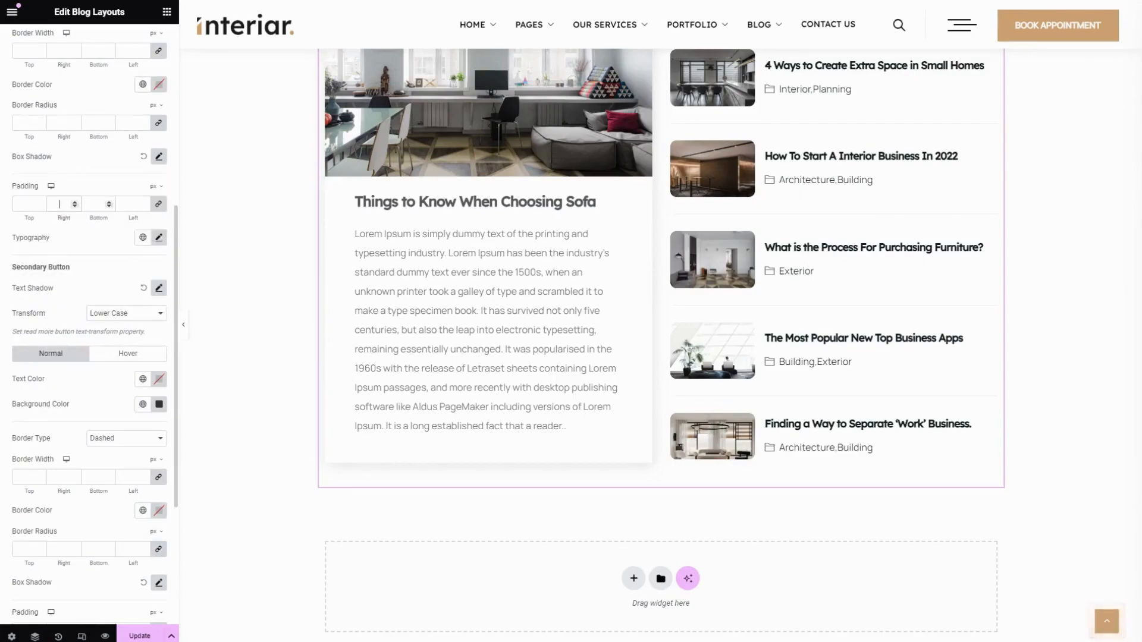
left_click(106, 205)
left_click(159, 237)
scroll(71, 364, "down", 1)
scroll(70, 364, "down", 3)
scroll(59, 280, "up", 3)
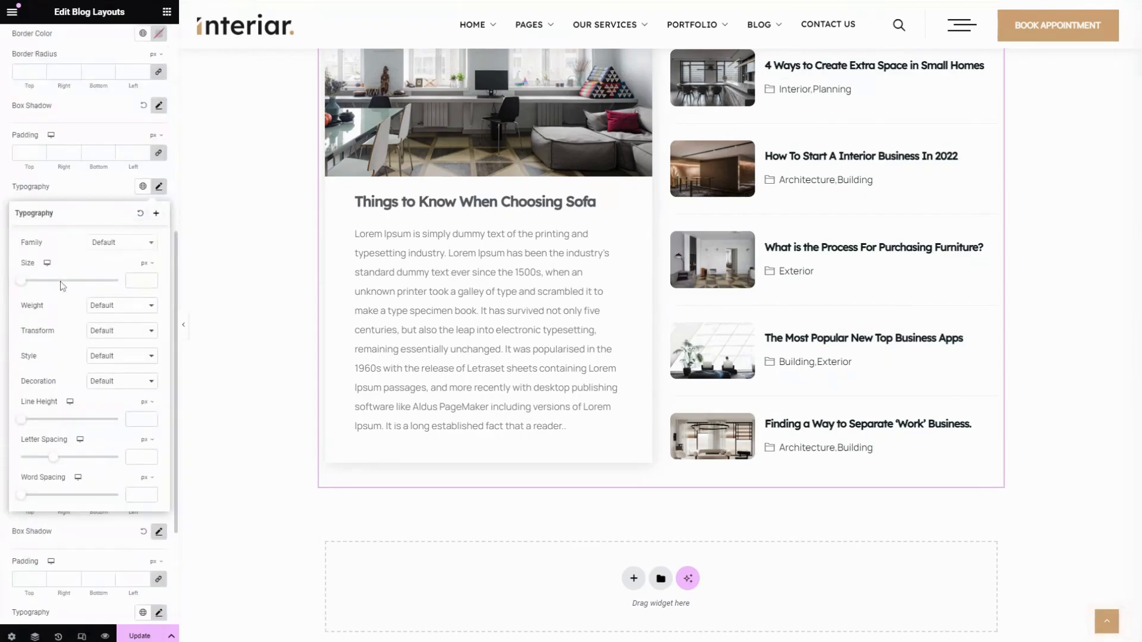
left_click(75, 189)
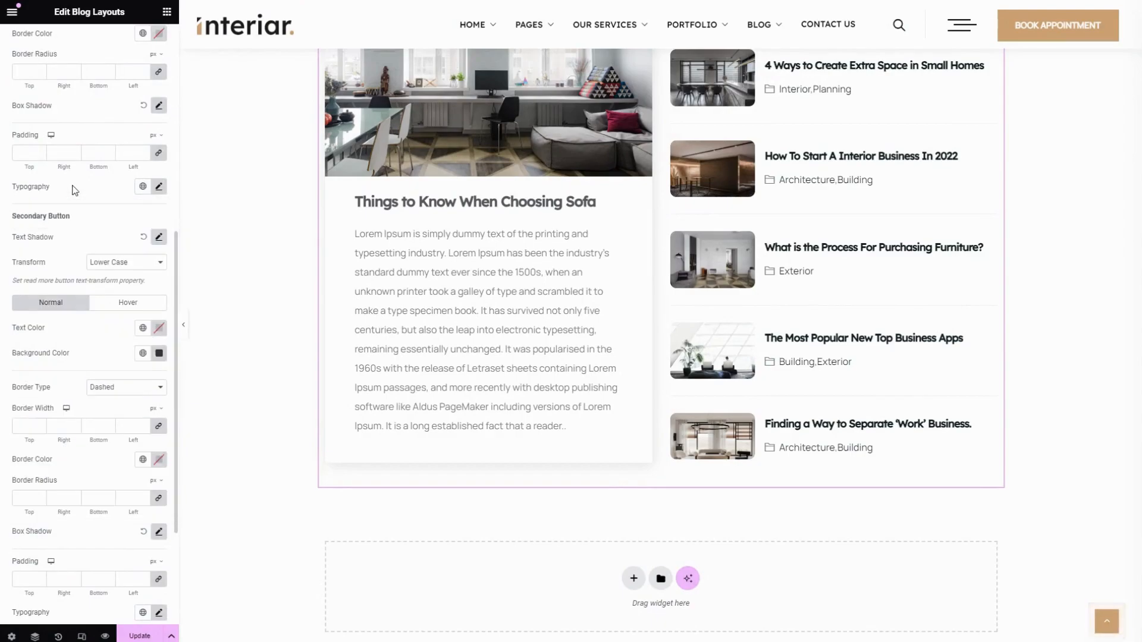
Show the primary button's hover color settings
scroll(74, 189, "up", 3)
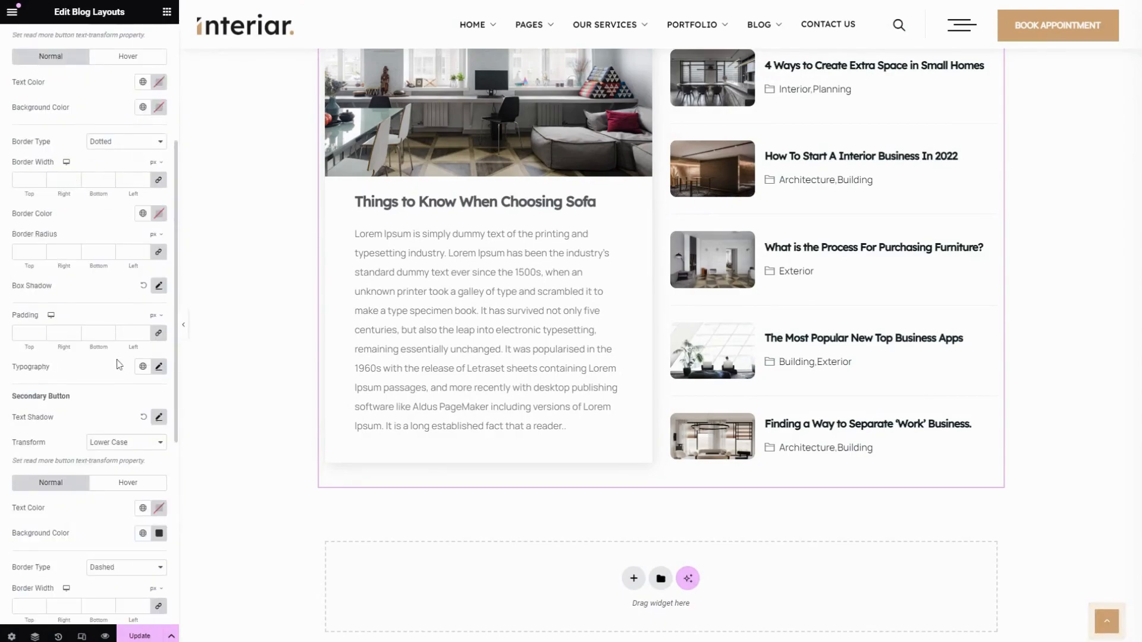
scroll(119, 364, "up", 3)
left_click(136, 238)
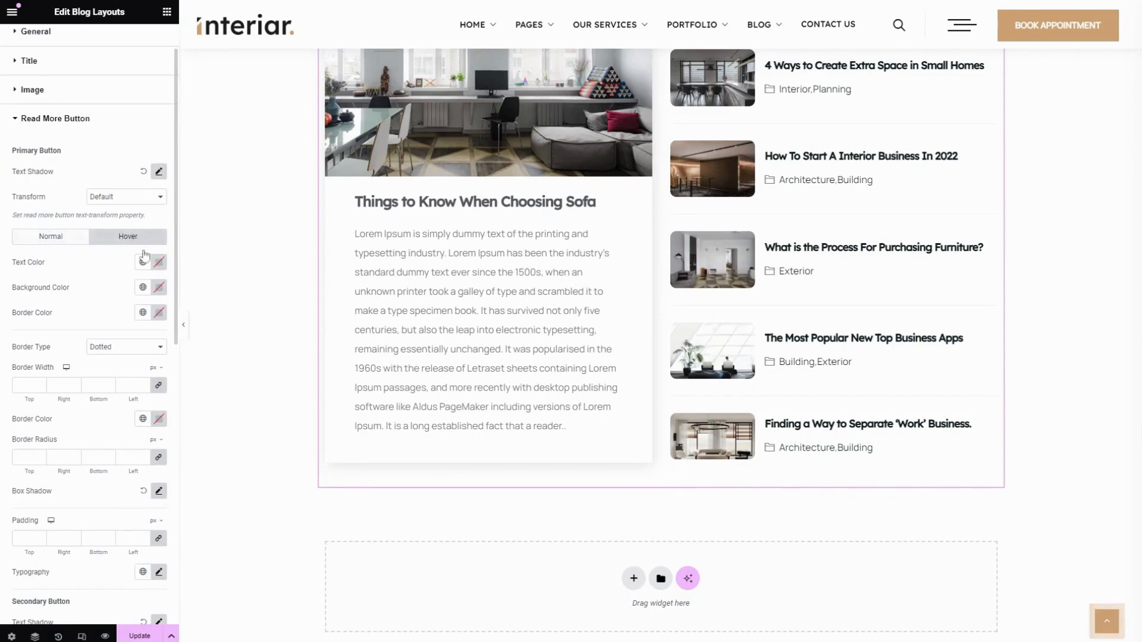
Look at the secondary button's text shadow options and set its text transform to Upper Case
scroll(54, 249, "down", 7)
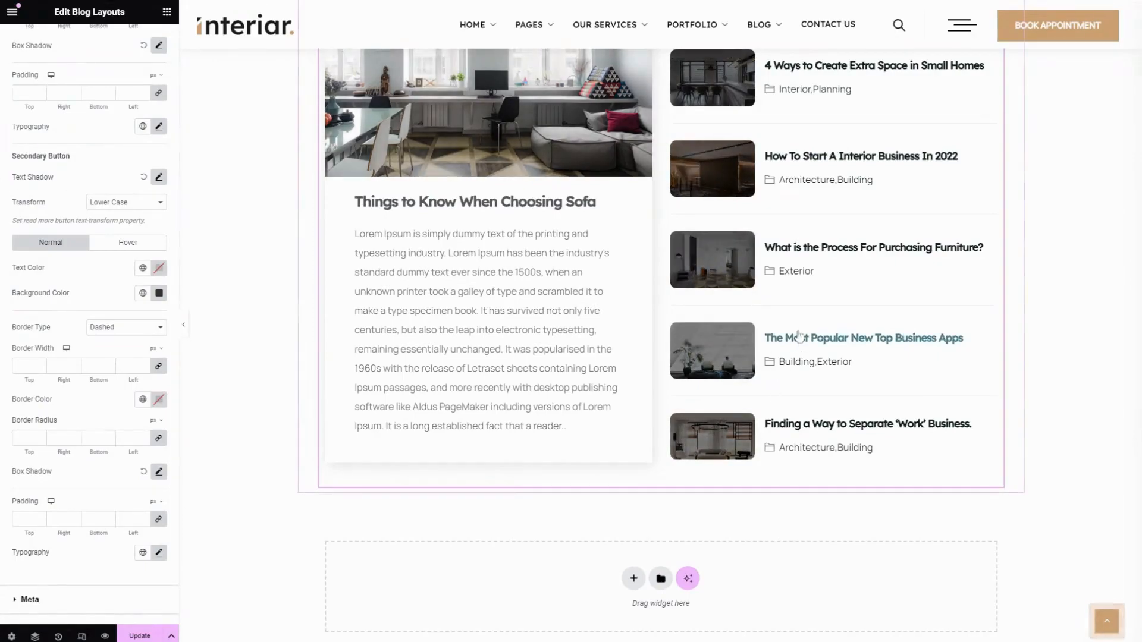
left_click(159, 177)
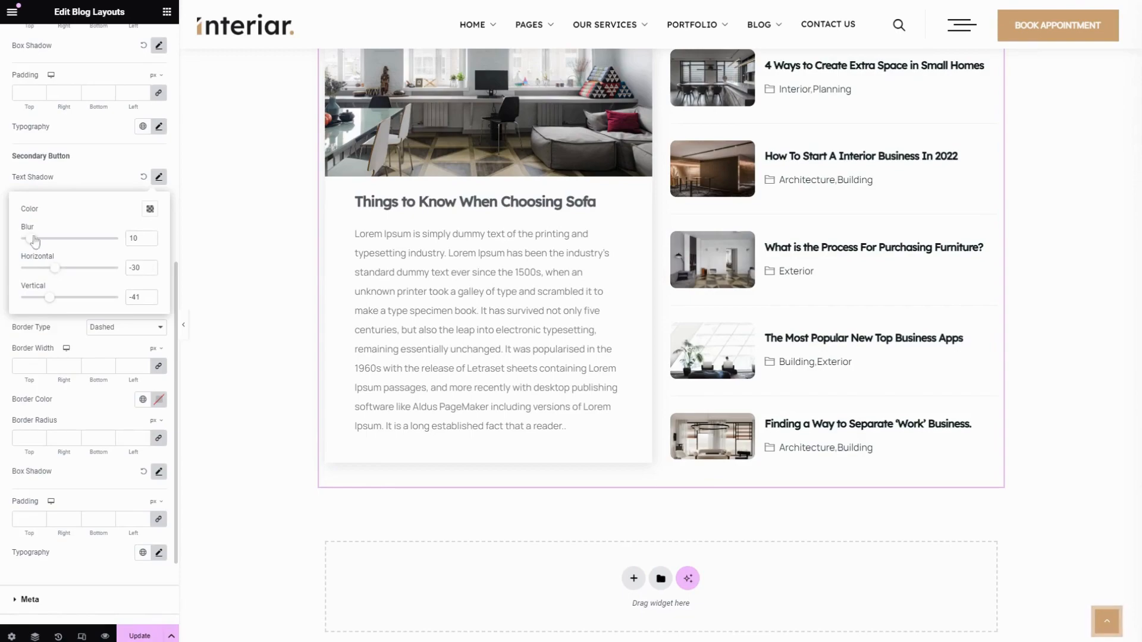
left_click(88, 178)
left_click(116, 207)
left_click(117, 215)
left_click(121, 201)
left_click(121, 216)
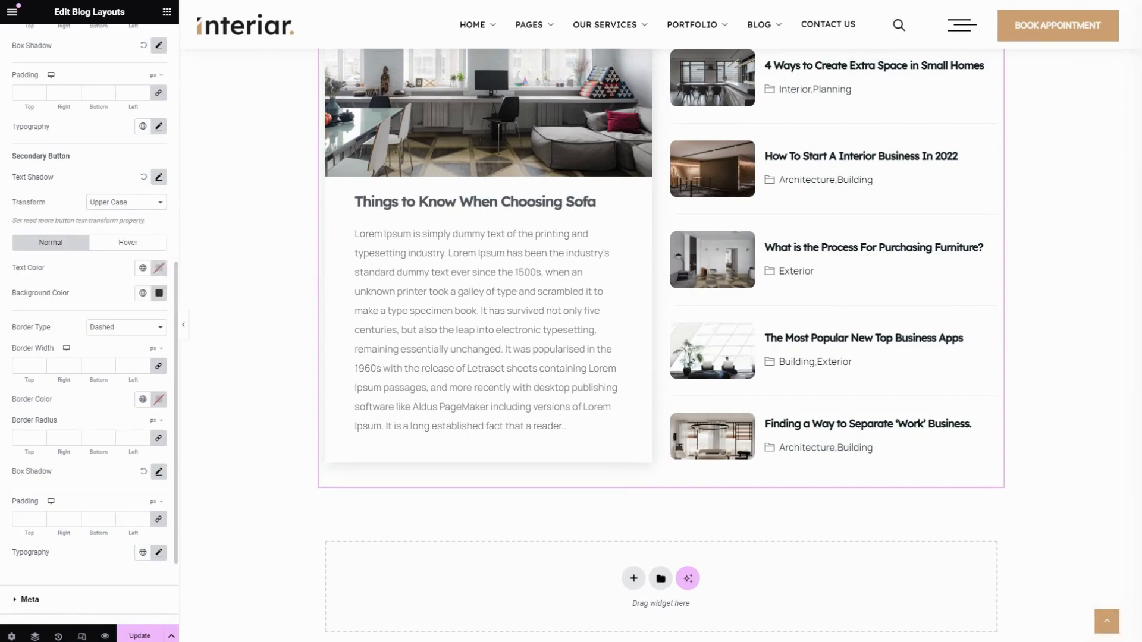
Look at the global colors available for the secondary button's text color and background color
scroll(45, 254, "down", 1)
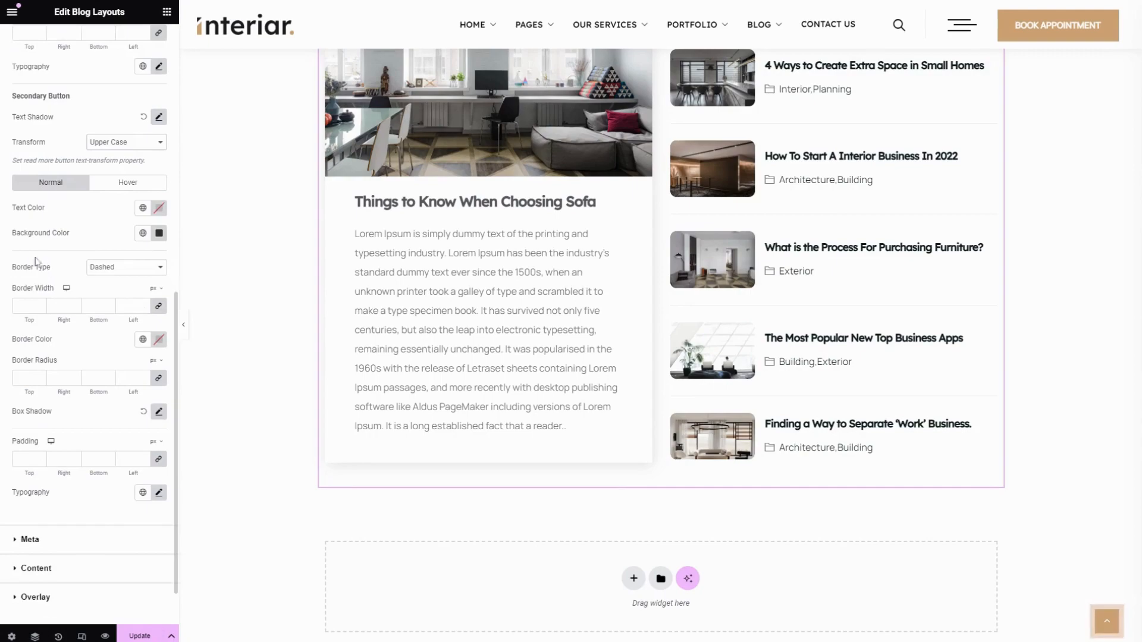
left_click(142, 208)
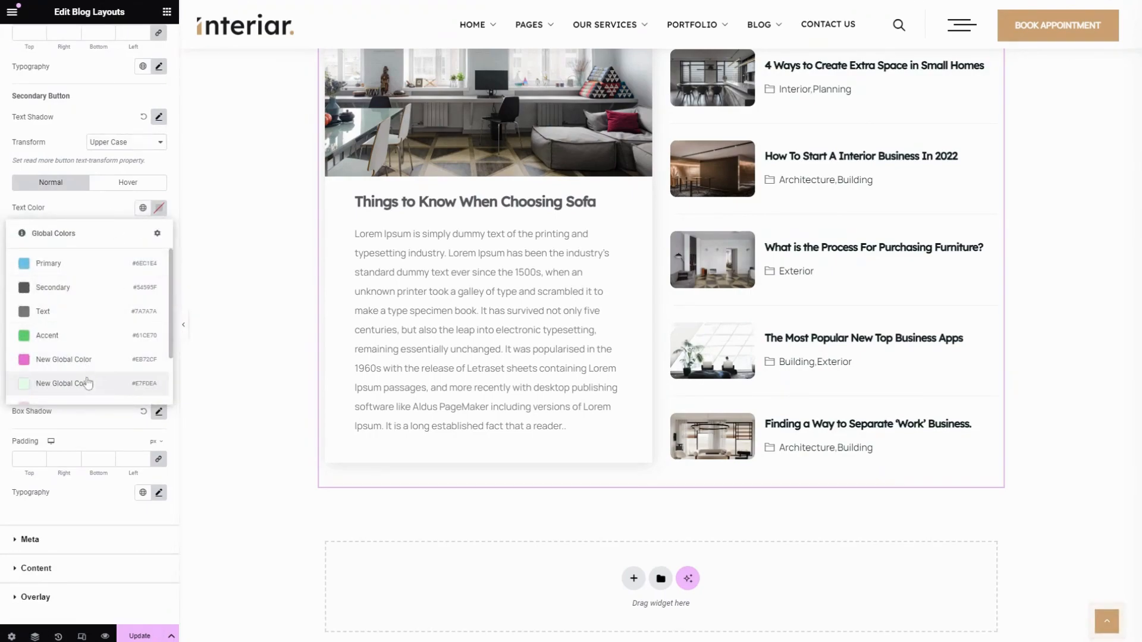
left_click(81, 212)
left_click(142, 232)
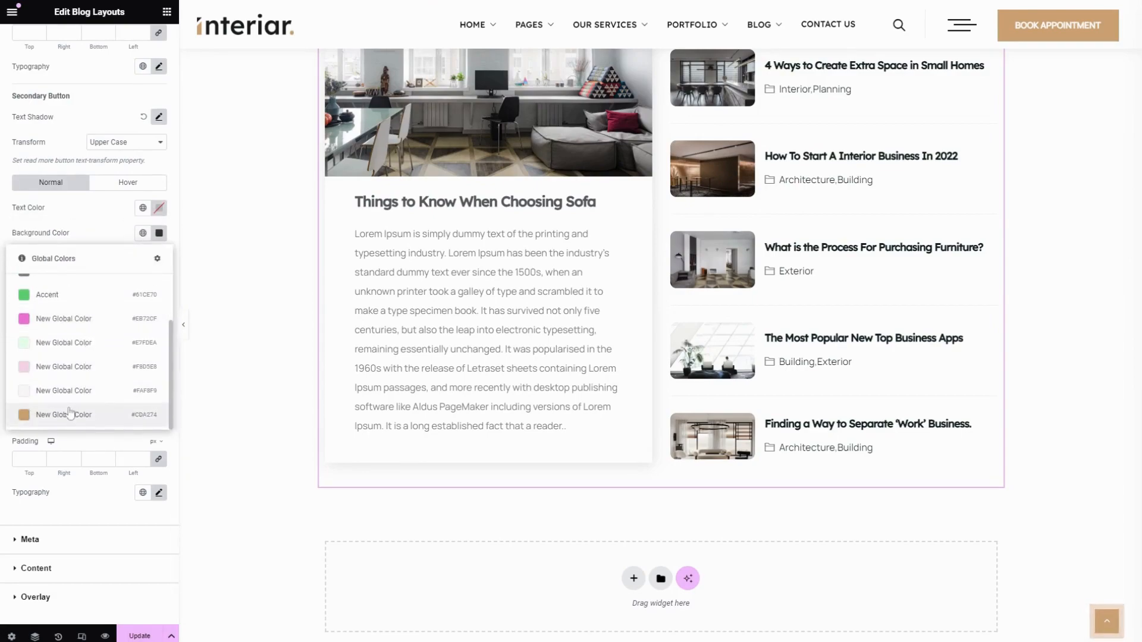
left_click(89, 232)
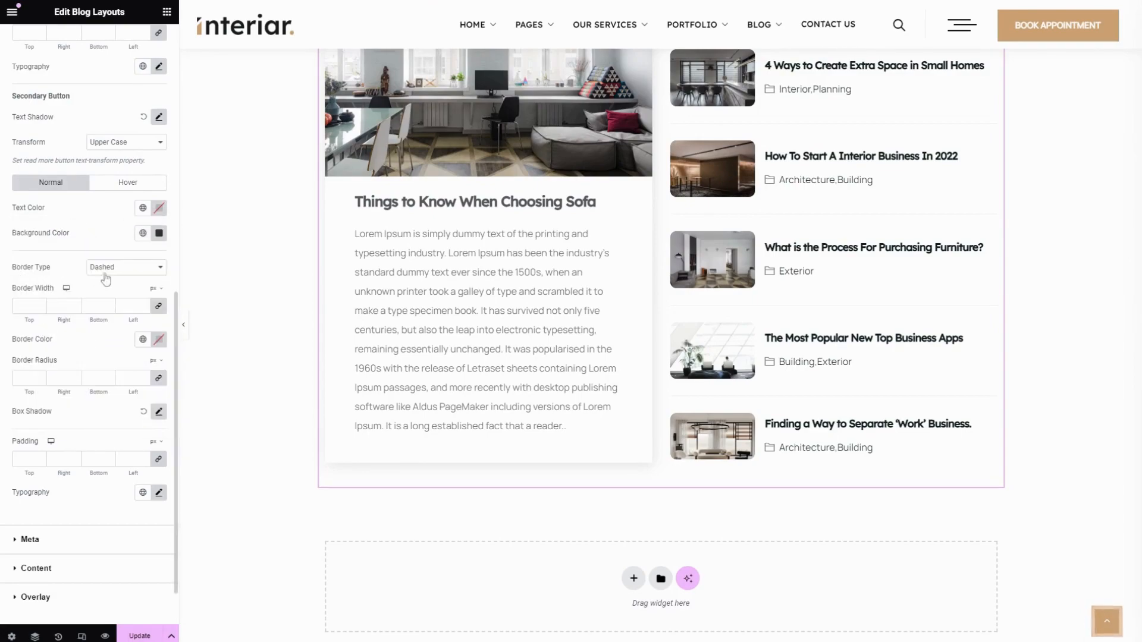
Set the secondary button's border type to Double and look at the global colors for its border color
left_click(125, 282)
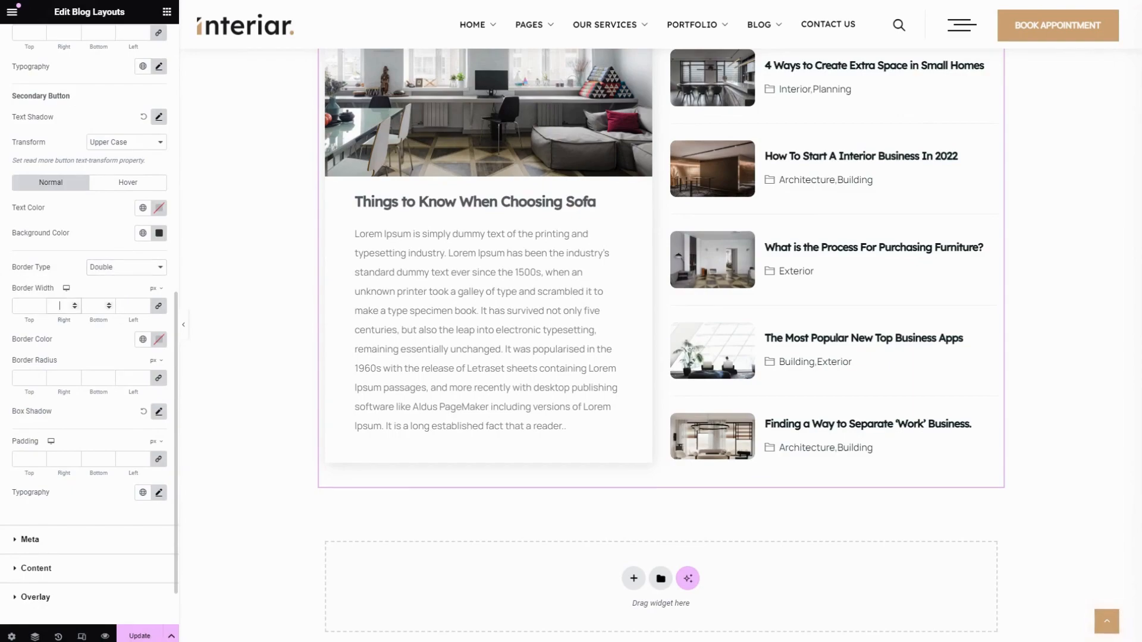
left_click(143, 339)
scroll(68, 476, "down", 2)
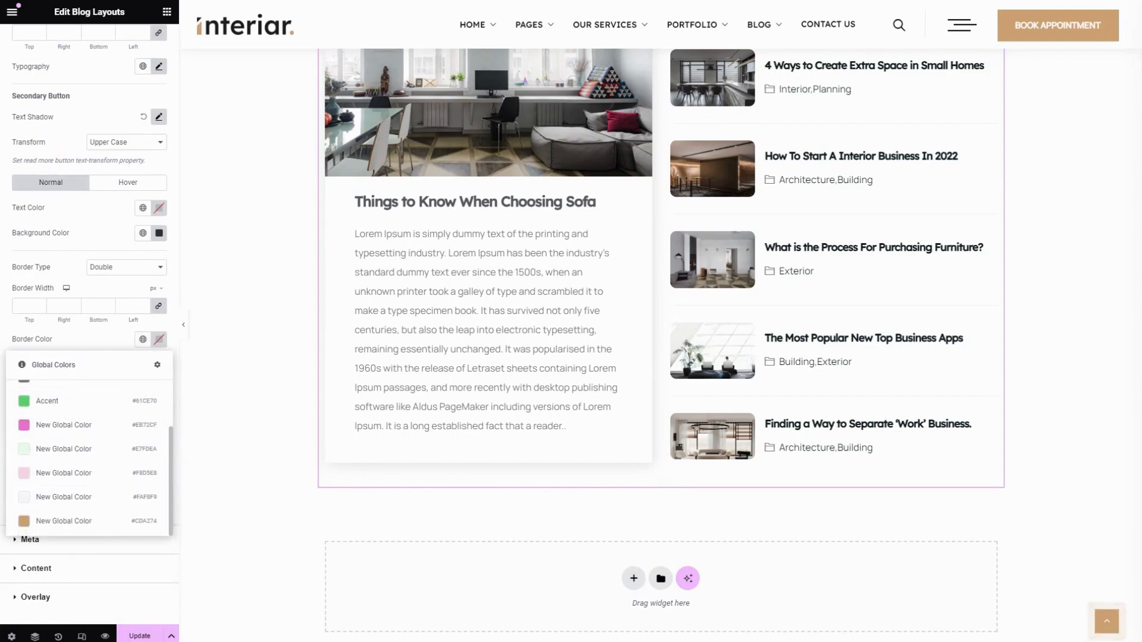
left_click(75, 346)
scroll(76, 346, "down", 2)
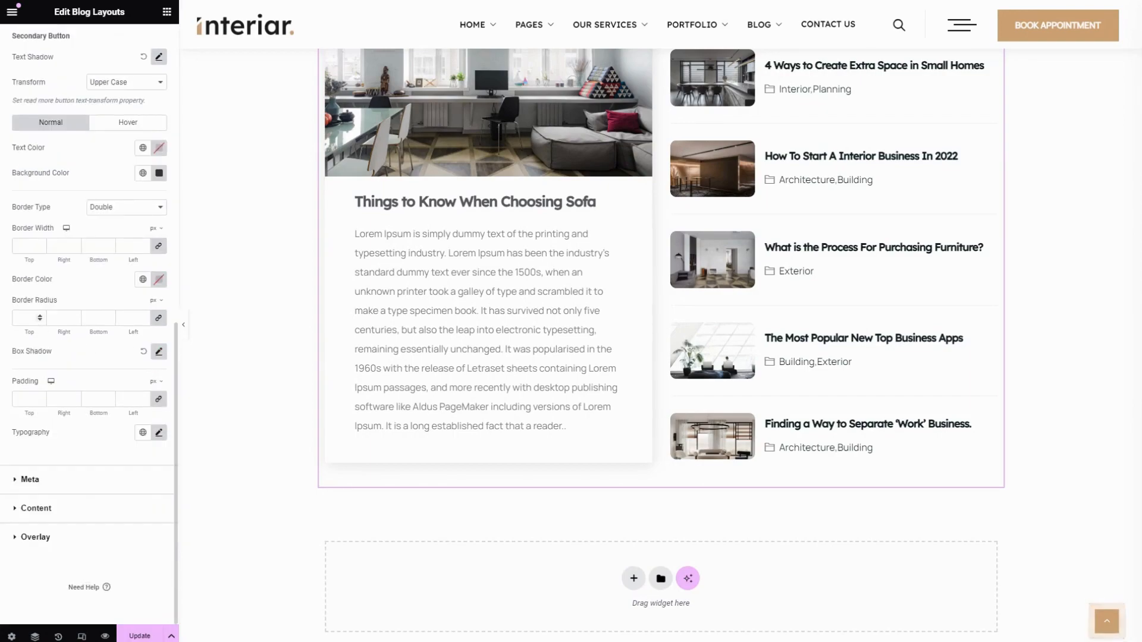
Try other box shadow values for the secondary button and reset its box shadow to default
left_click(53, 306)
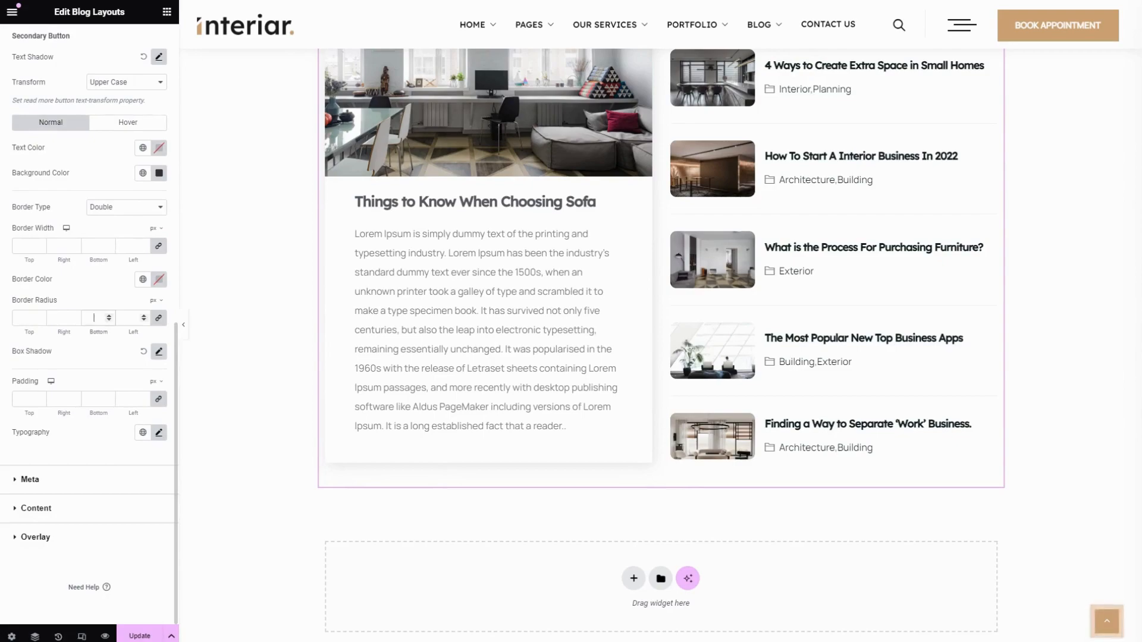
left_click(159, 352)
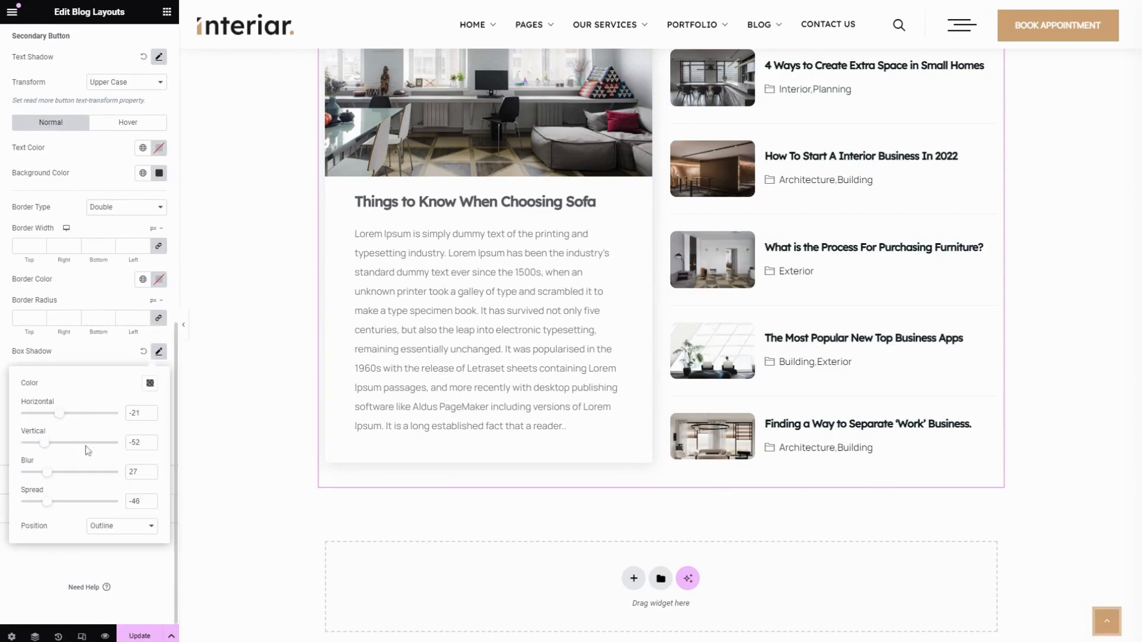
left_click_drag(60, 415, 42, 505)
left_click(111, 354)
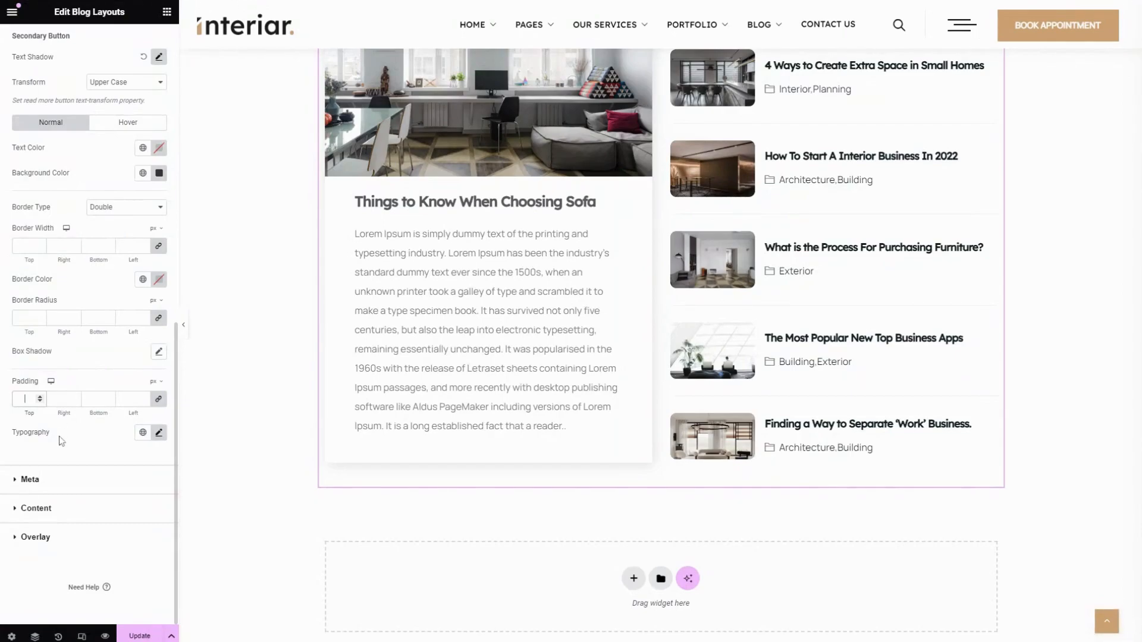
Look at the secondary button's typography options
left_click(158, 432)
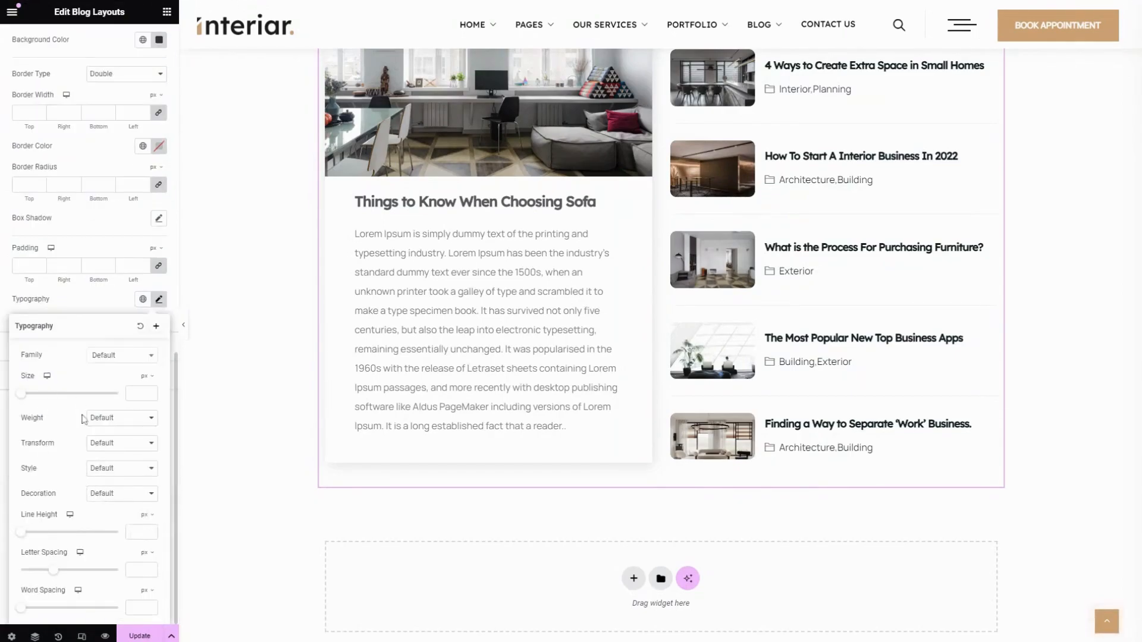
scroll(92, 369, "up", 1)
left_click(96, 360)
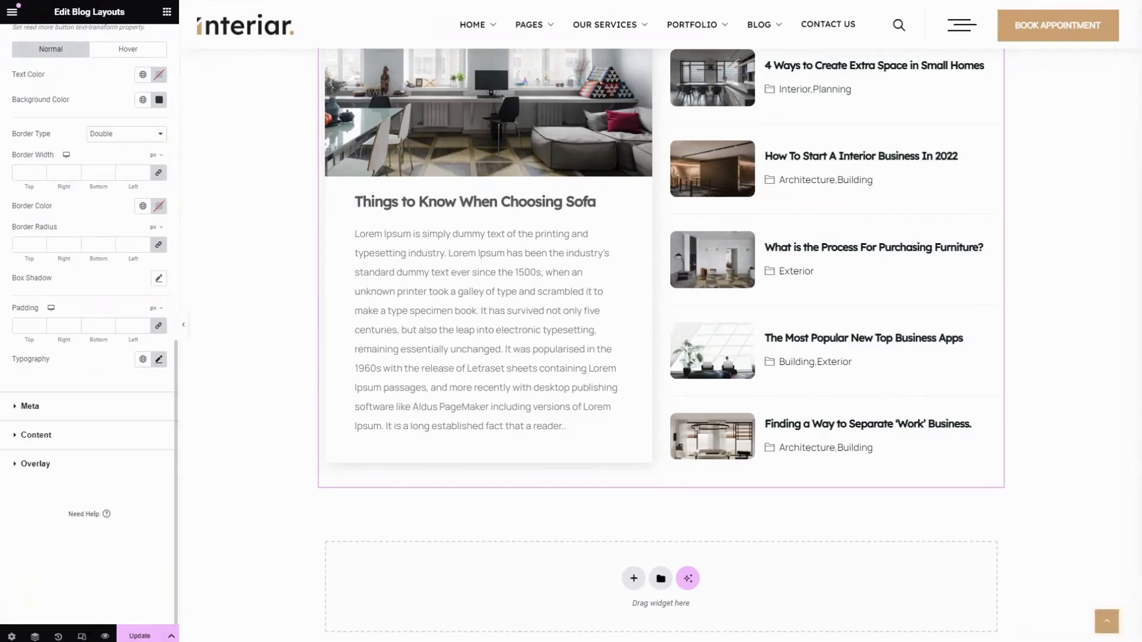
Look at the primary post items and top meta arrangement in the widget's Layouts content settings
scroll(96, 360, "up", 10)
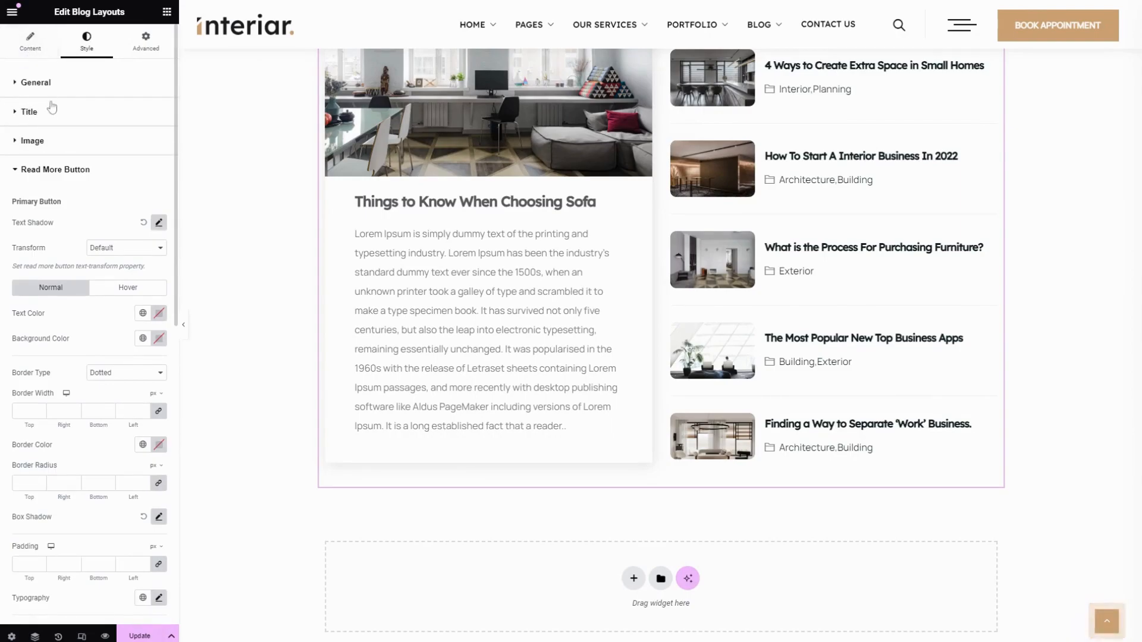
left_click(30, 42)
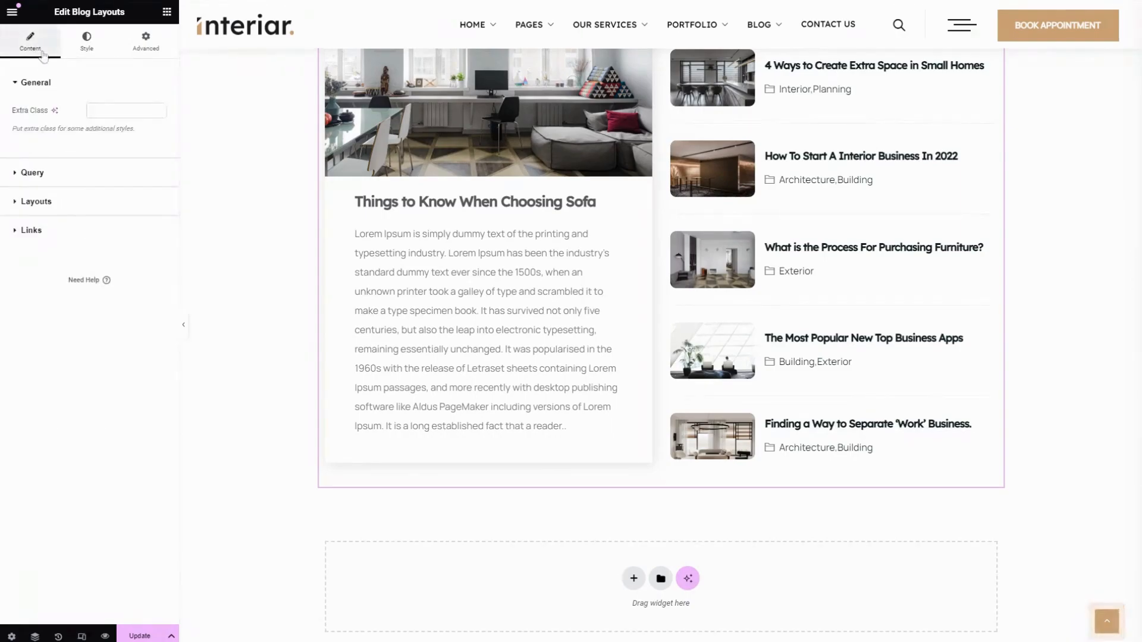
left_click(36, 202)
scroll(48, 297, "down", 3)
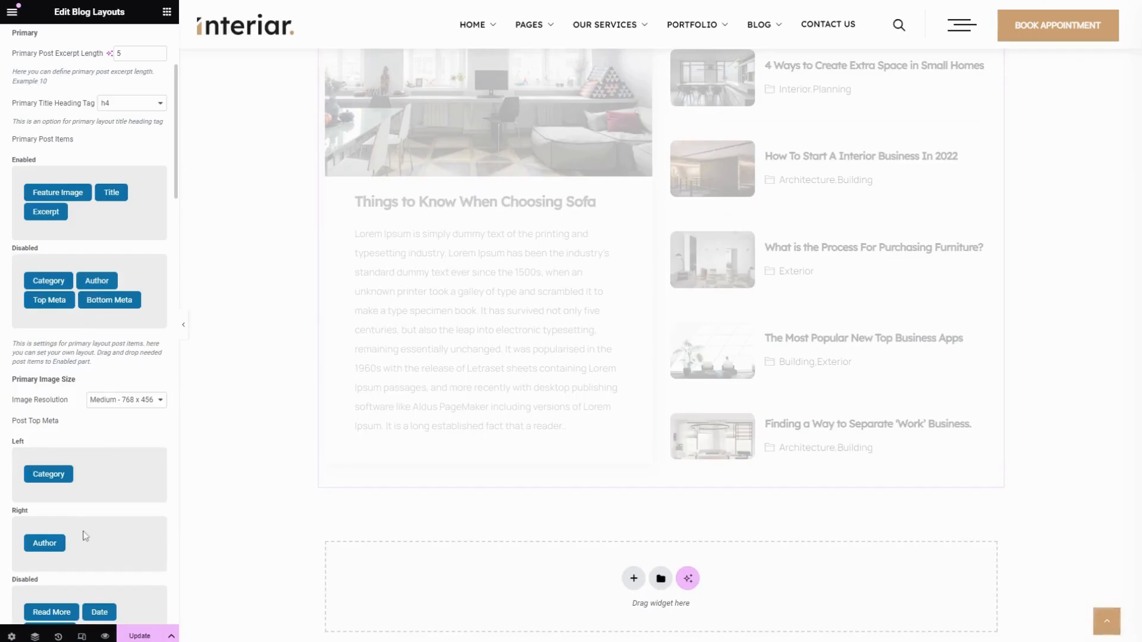
scroll(85, 535, "down", 10)
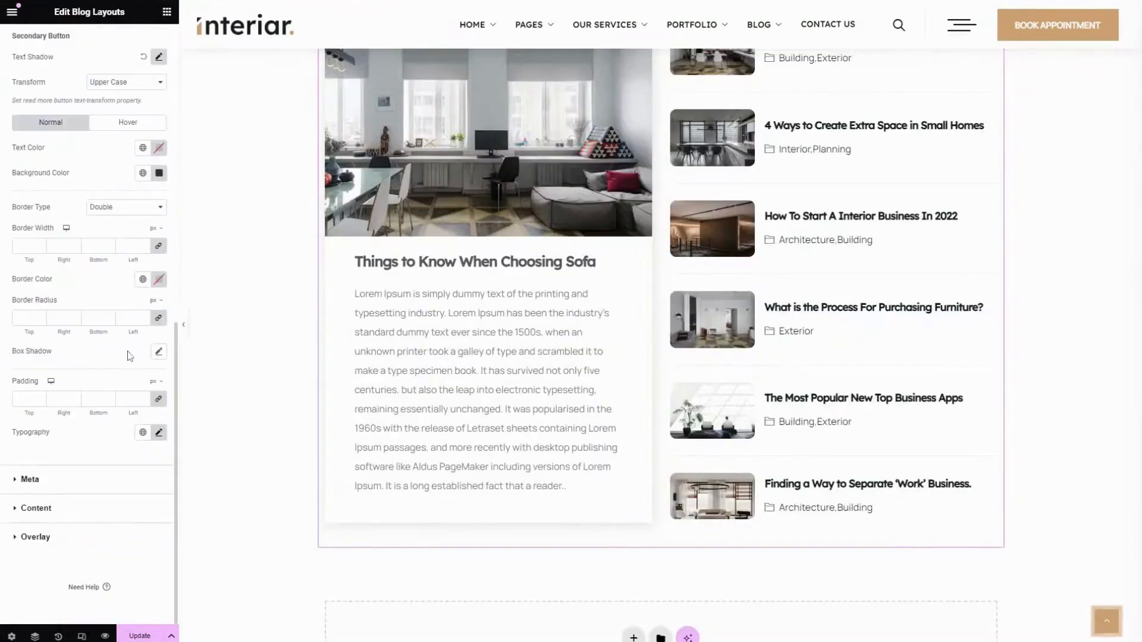
Look at the Primary Top Meta typography options in the Meta style settings and set its spacing to 14
left_click(72, 481)
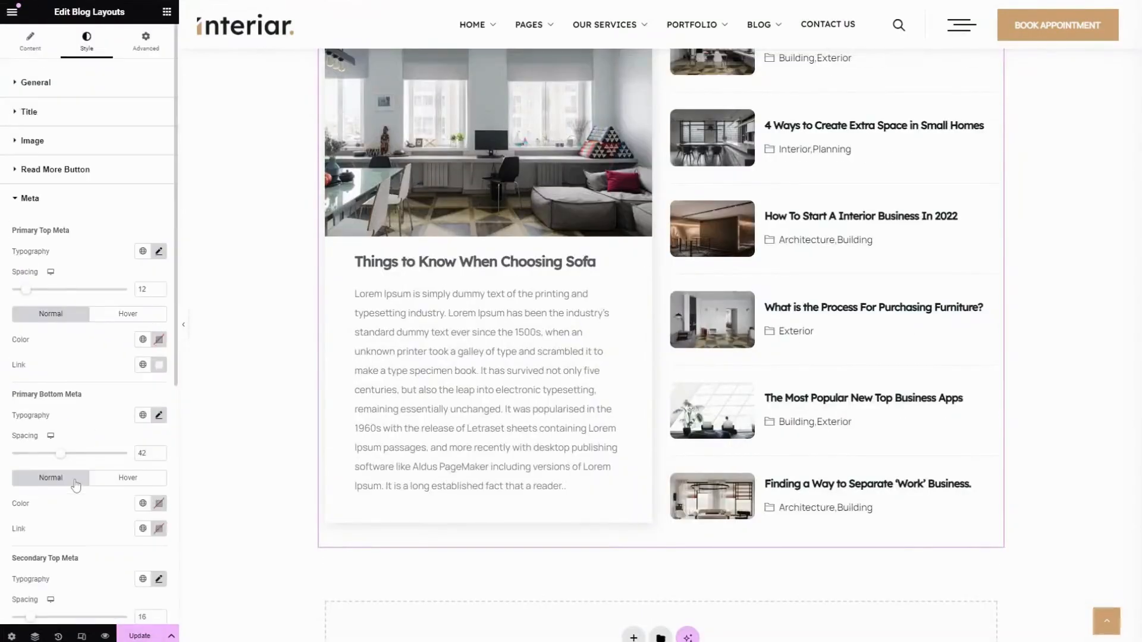
left_click(158, 251)
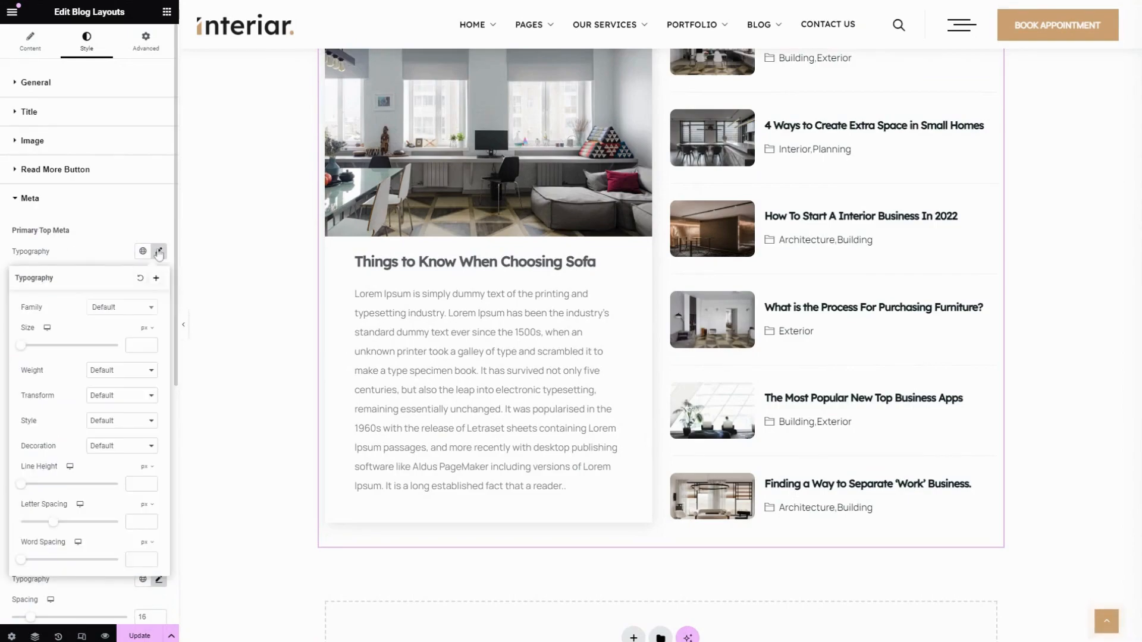
left_click_drag(5, 230, 77, 233)
left_click(114, 204)
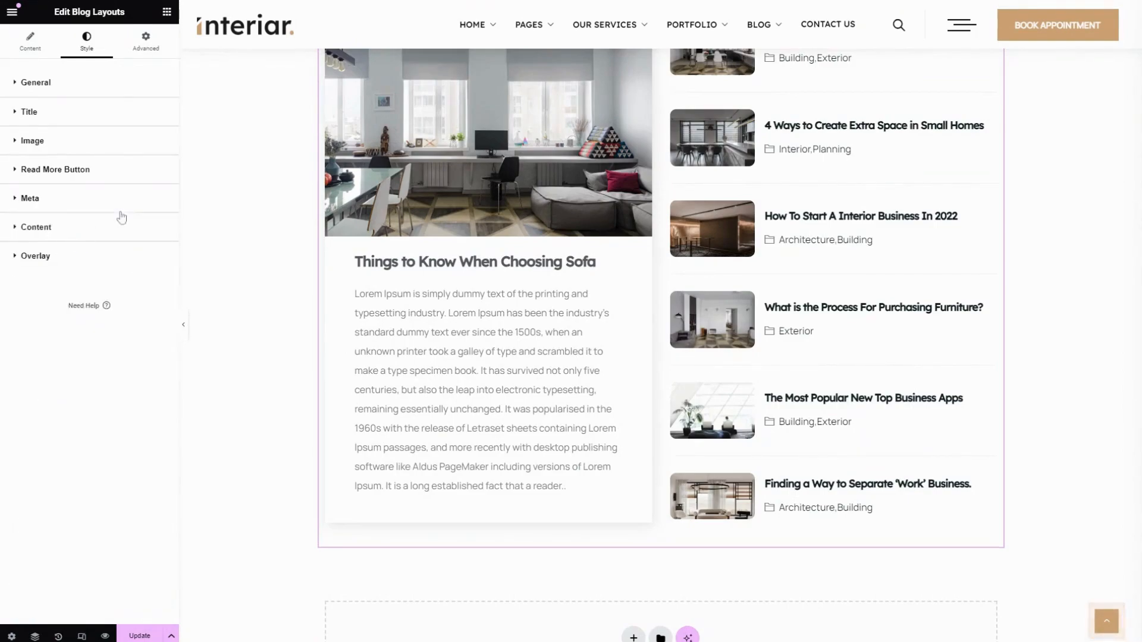
left_click(87, 203)
mouse_move(34, 291)
left_mouse_down()
mouse_move(94, 294)
mouse_move(29, 295)
left_mouse_up()
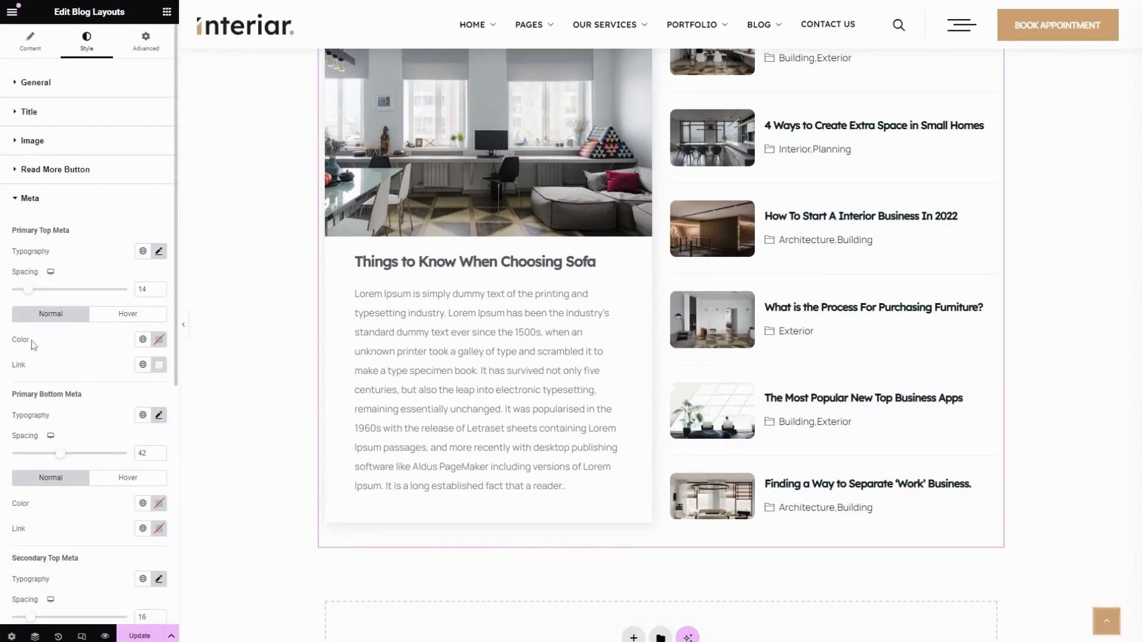
Look at the global colors available for the Primary Top Meta's normal color and link color
left_click(142, 340)
scroll(89, 452, "down", 3)
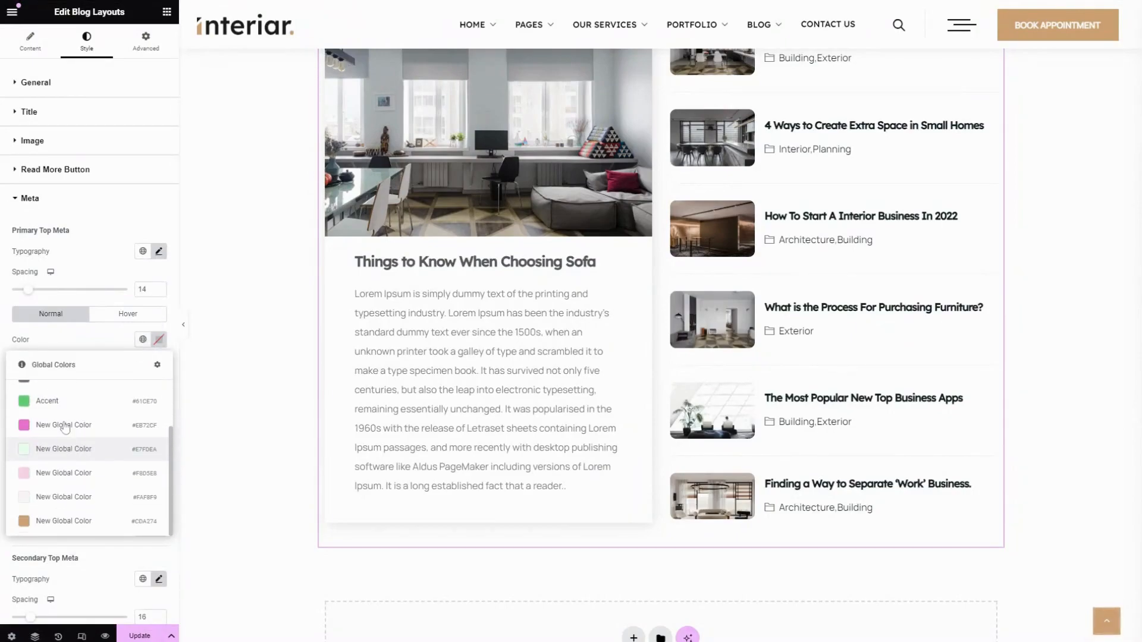
left_click(88, 337)
left_click(143, 365)
scroll(92, 506, "down", 3)
left_click(82, 352)
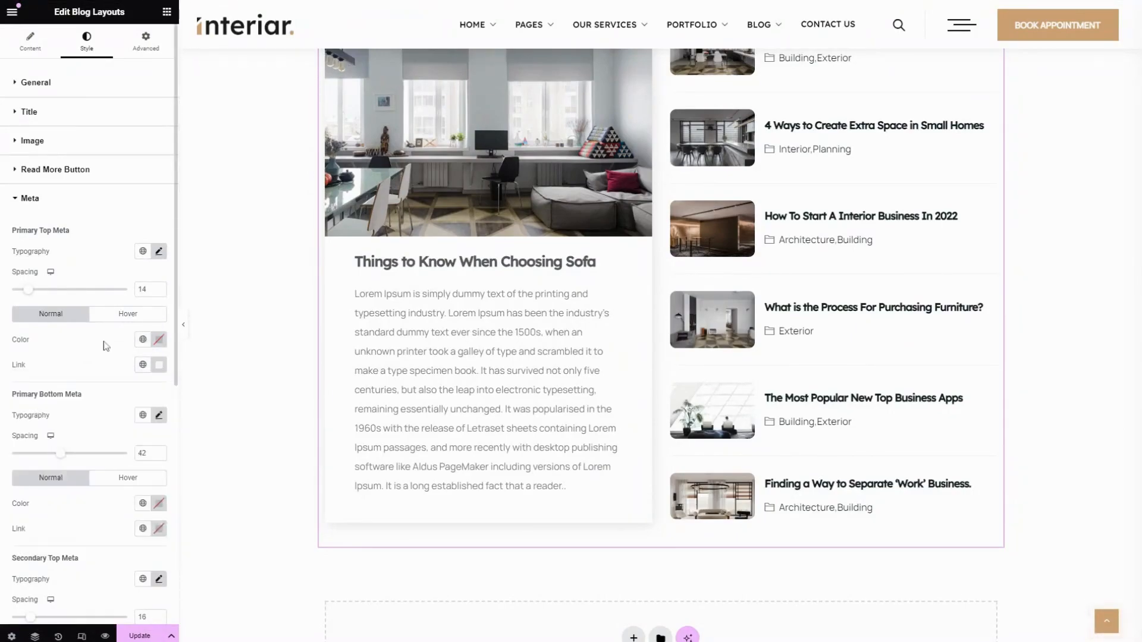
Show the Primary Top Meta's hover settings and look at the global colors for its link hover color
left_click(128, 315)
left_click(142, 339)
left_click(87, 344)
scroll(87, 344, "down", 2)
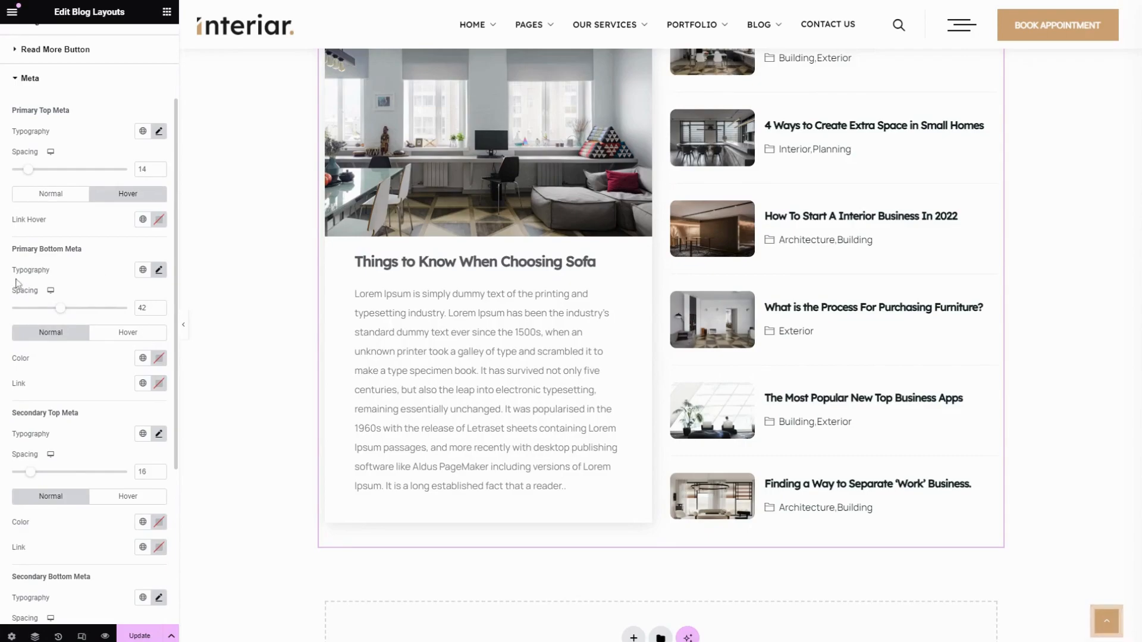
Look at the Primary Bottom Meta typography options and set its spacing to 32
left_click(156, 273)
scroll(66, 436, "down", 4)
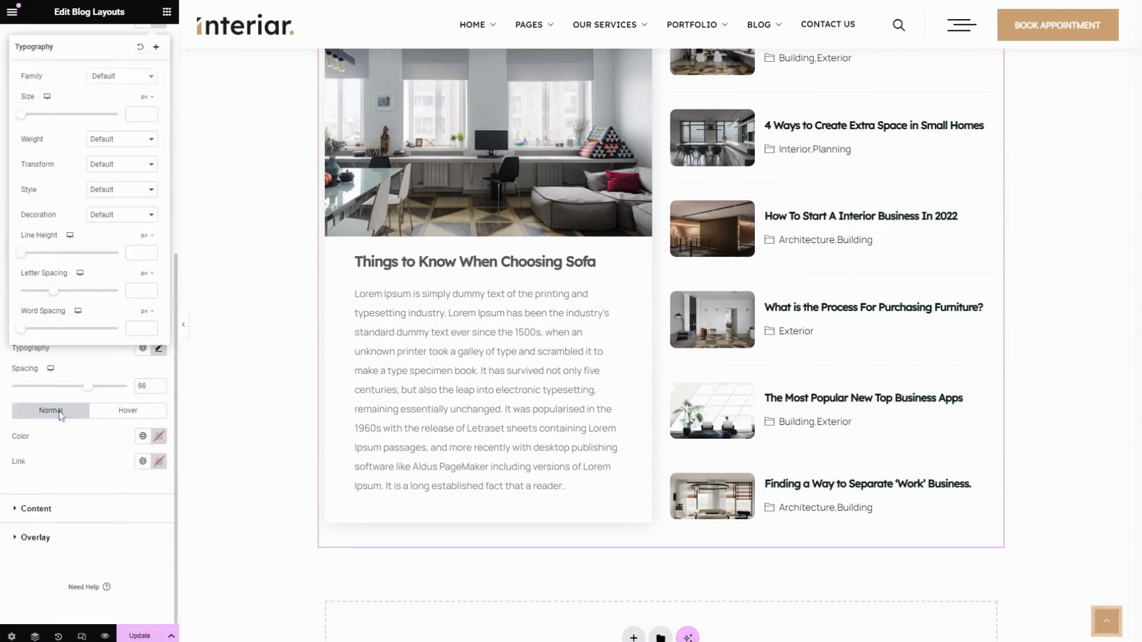
scroll(100, 296, "up", 5)
left_click(95, 307)
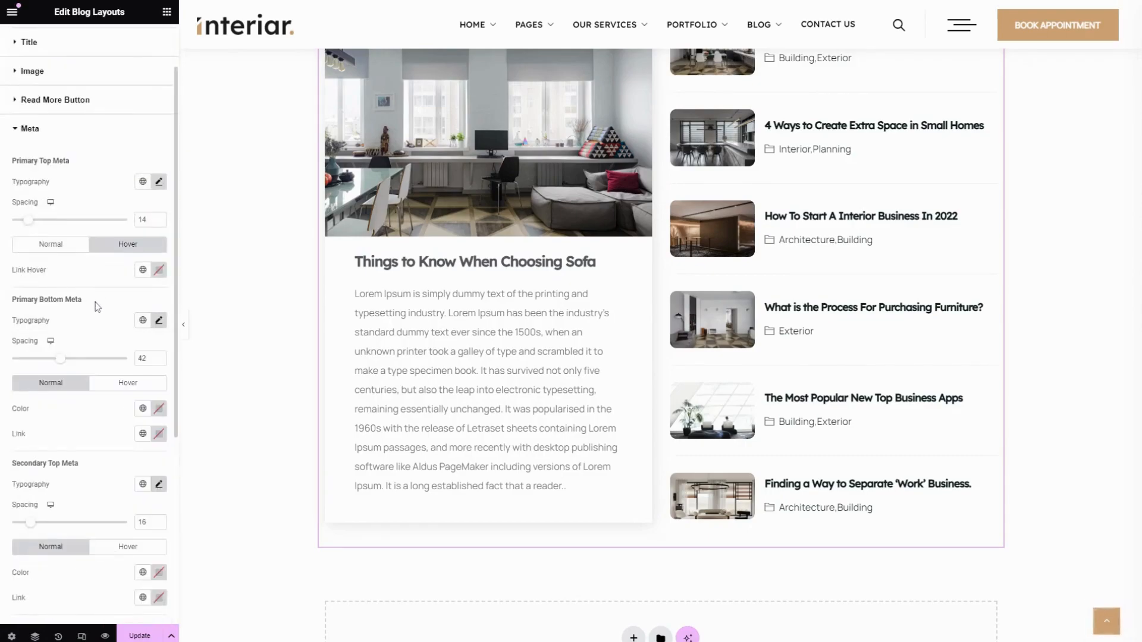
mouse_move(56, 359)
left_mouse_down()
mouse_move(11, 360)
mouse_move(116, 366)
mouse_move(49, 363)
left_mouse_up()
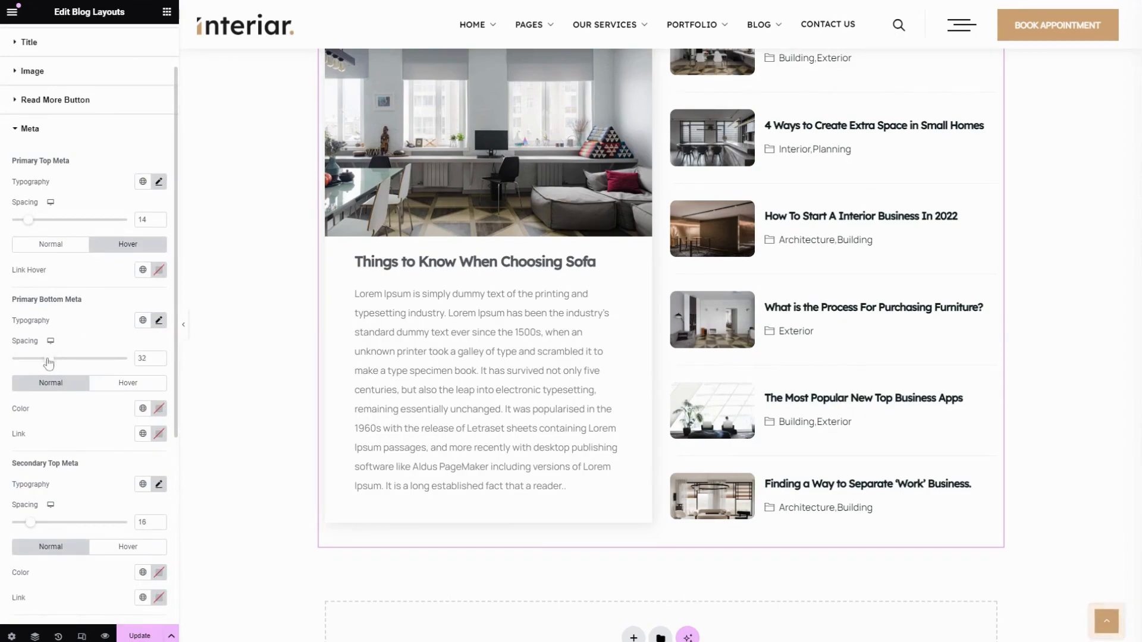
Look at the global colors for the Secondary Top Meta's color and link, and show its hover settings
scroll(50, 363, "down", 3)
left_click(143, 392)
scroll(78, 484, "down", 2)
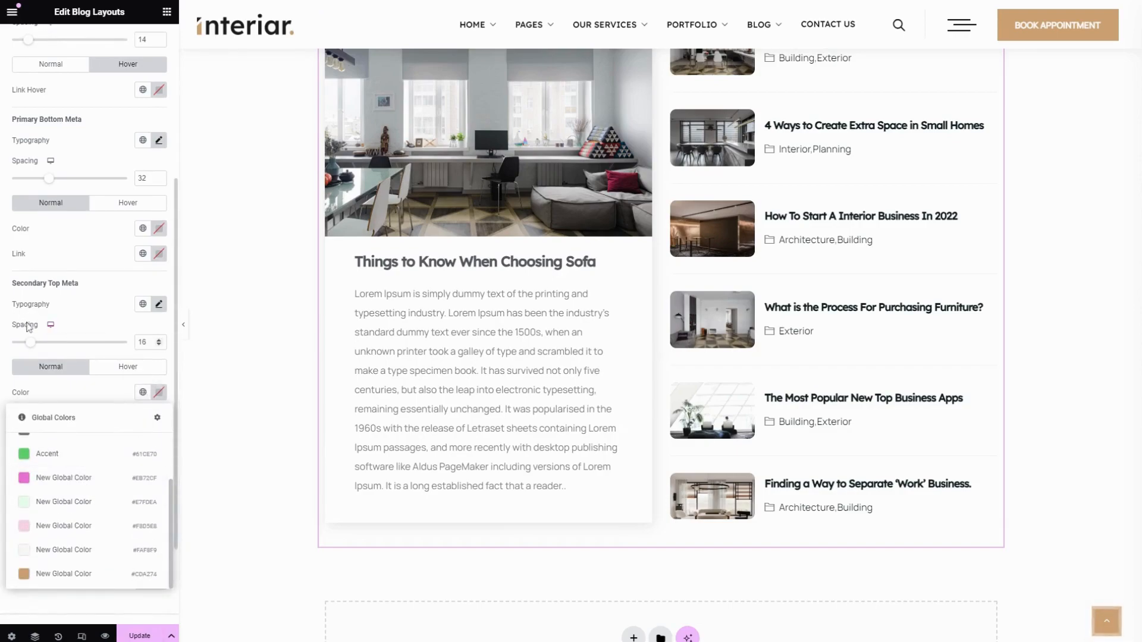
left_click(94, 402)
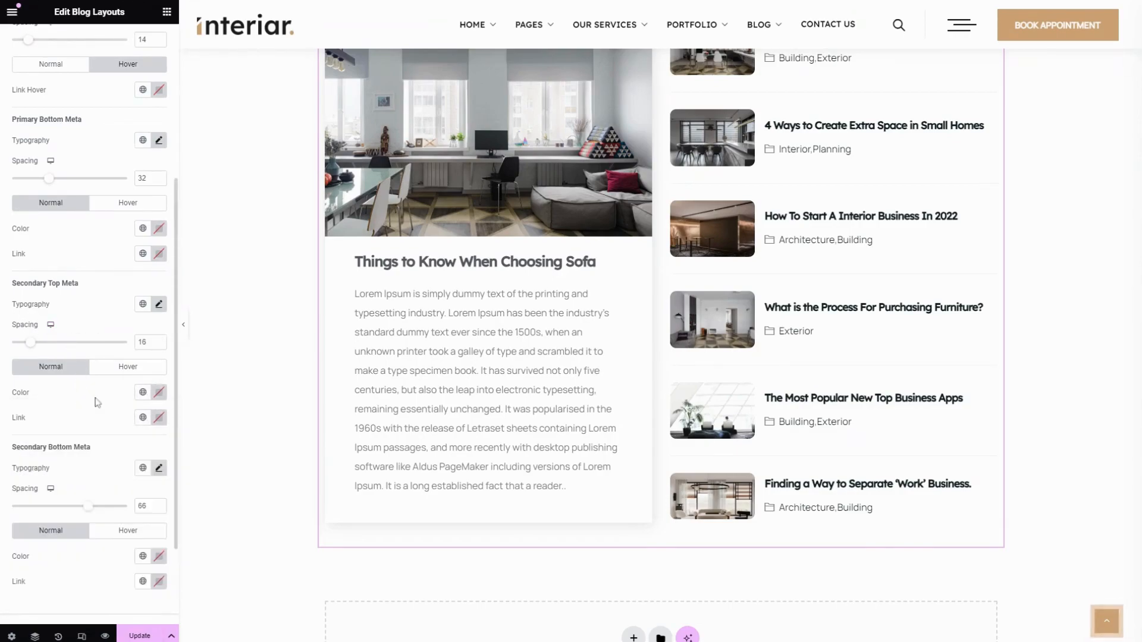
left_click(142, 417)
scroll(88, 476, "down", 2)
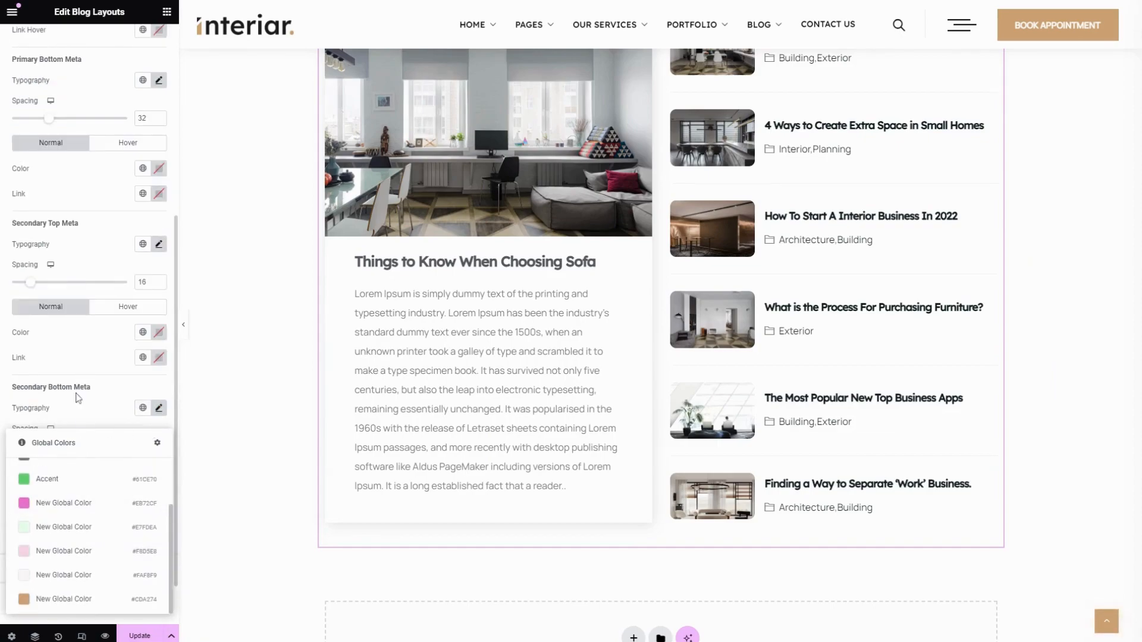
left_click(87, 358)
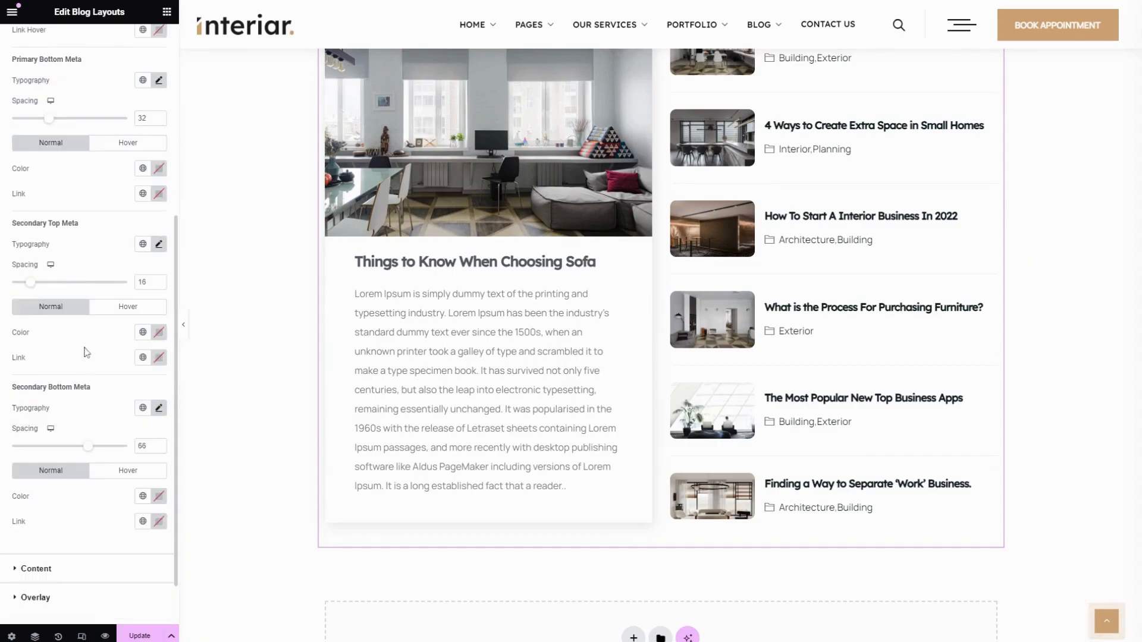
left_click(118, 308)
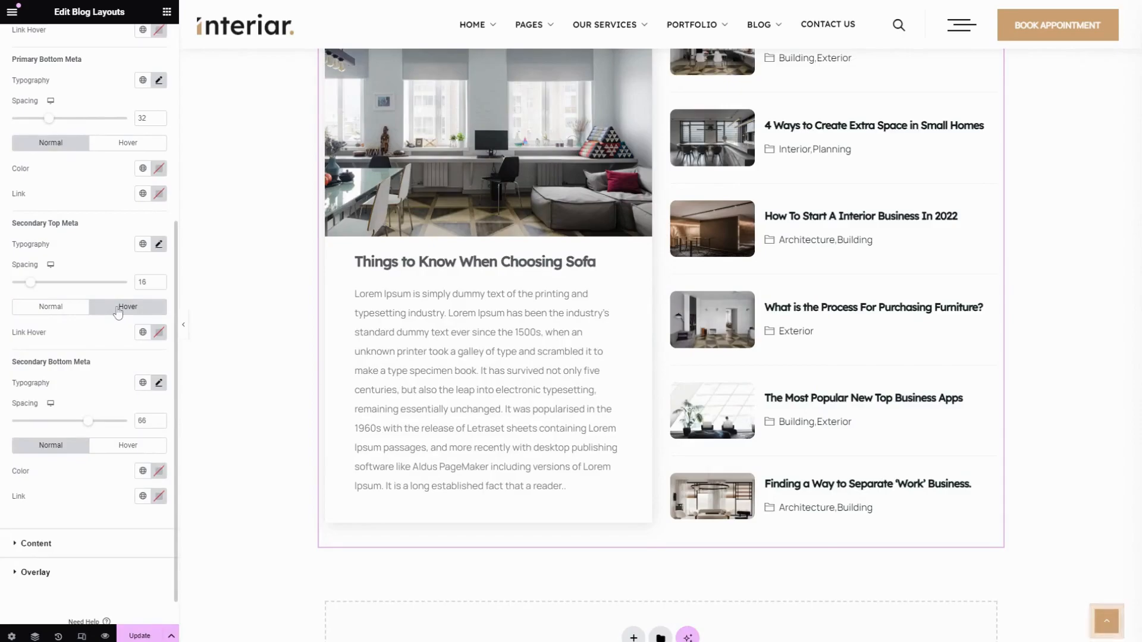
scroll(105, 363, "down", 1)
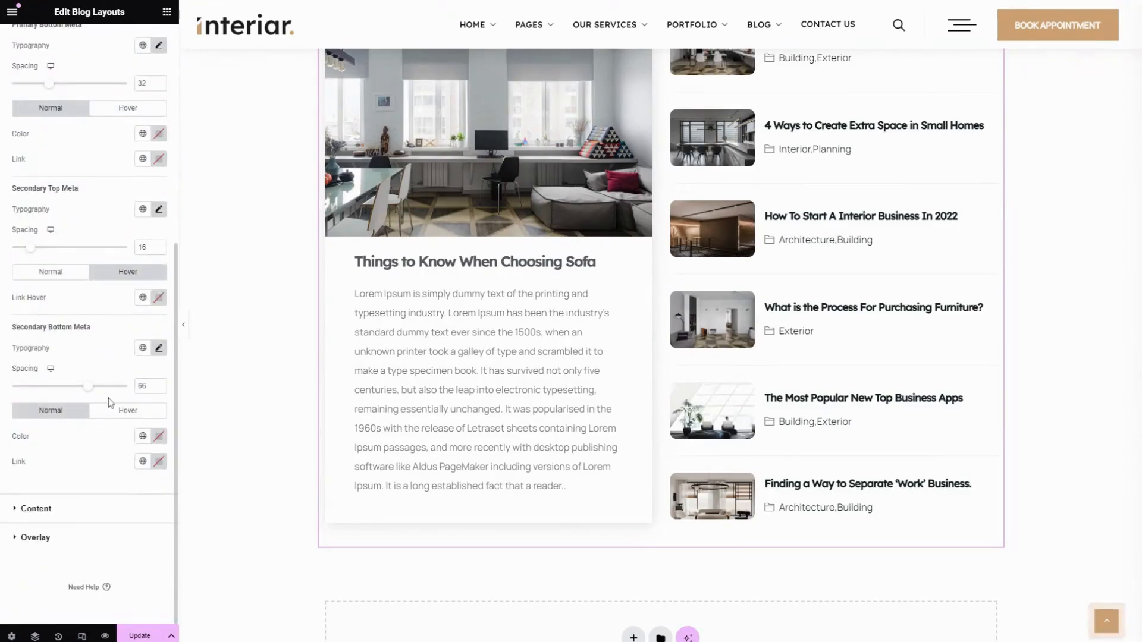
Open the Content style settings and look at the Primary Content's global colors and typography options
left_click(84, 510)
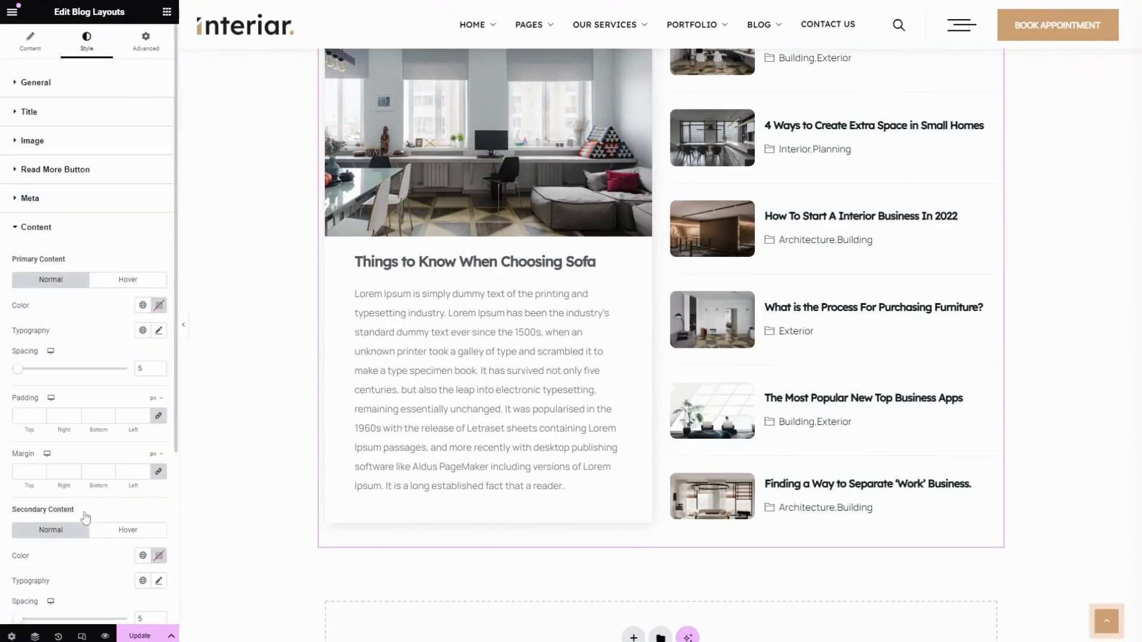
left_click(142, 305)
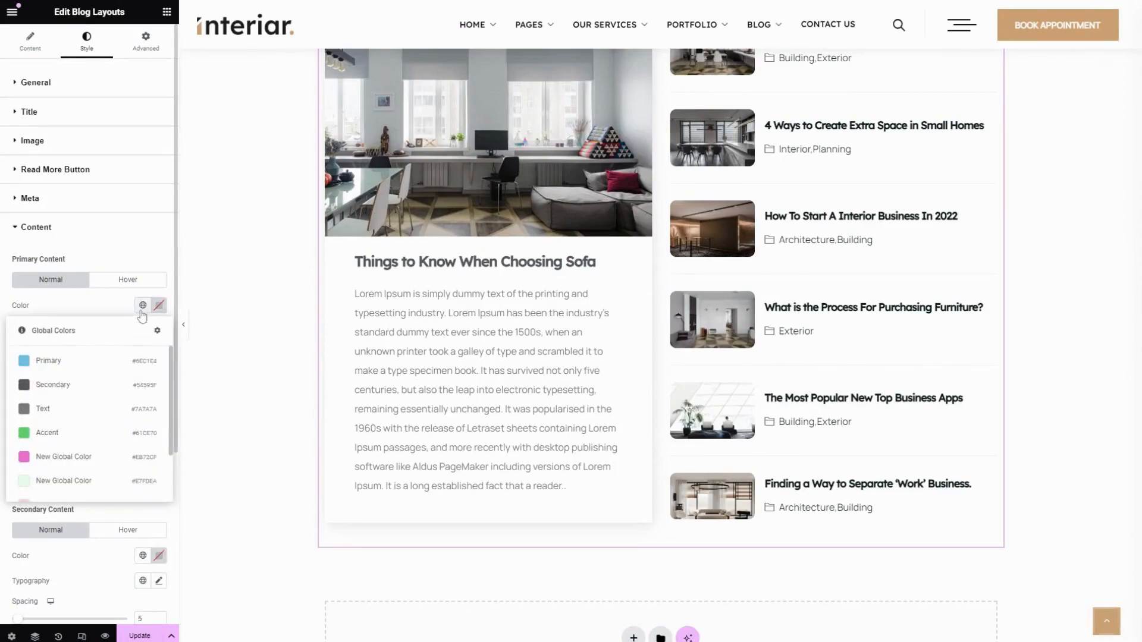
left_click(114, 308)
left_click(158, 331)
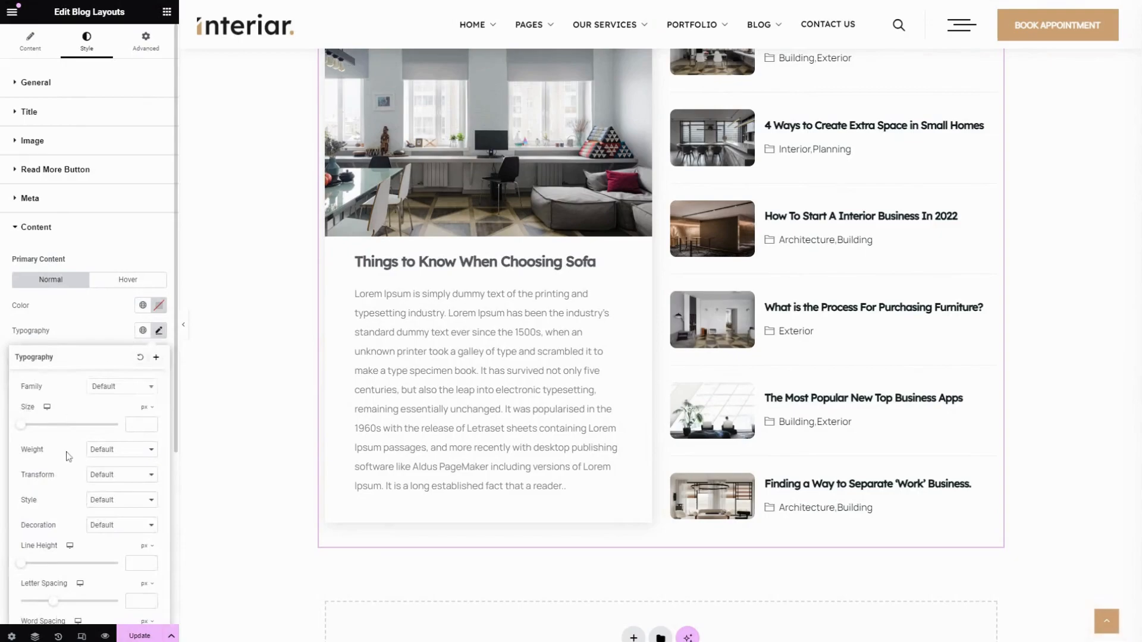
Look through the Primary Content's typography options and close them
scroll(67, 455, "down", 4)
scroll(84, 326, "up", 4)
scroll(99, 450, "down", 4)
scroll(95, 426, "up", 4)
left_click(59, 317)
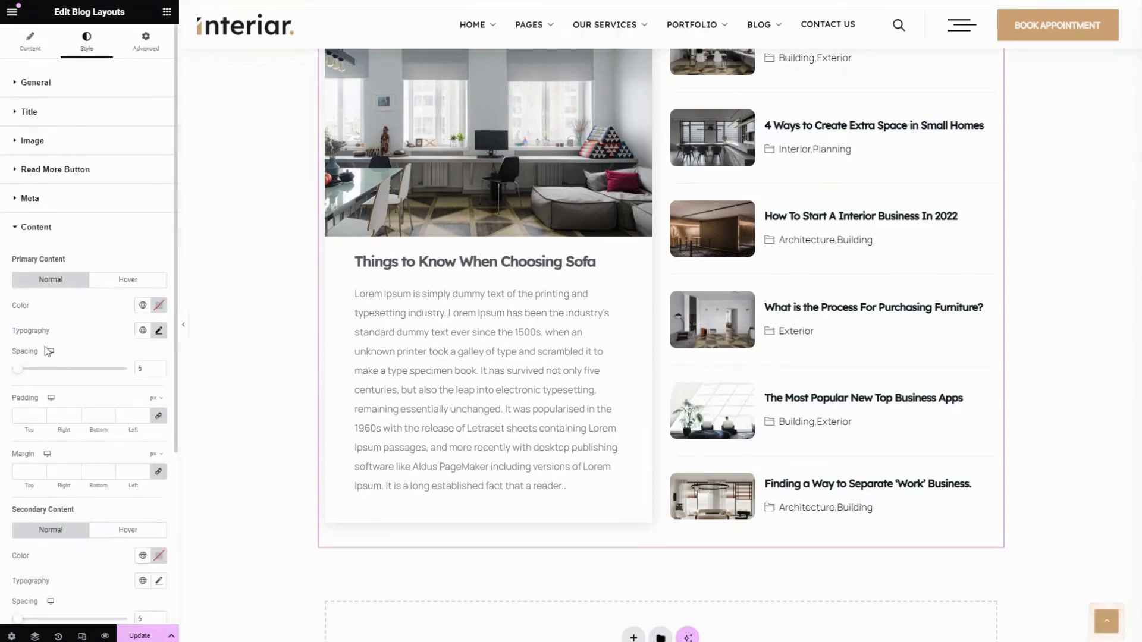
Set the Primary Content's spacing to 0 and view its hover settings
mouse_move(17, 368)
left_mouse_down()
mouse_move(90, 369)
mouse_move(100, 383)
mouse_move(3, 359)
left_mouse_up()
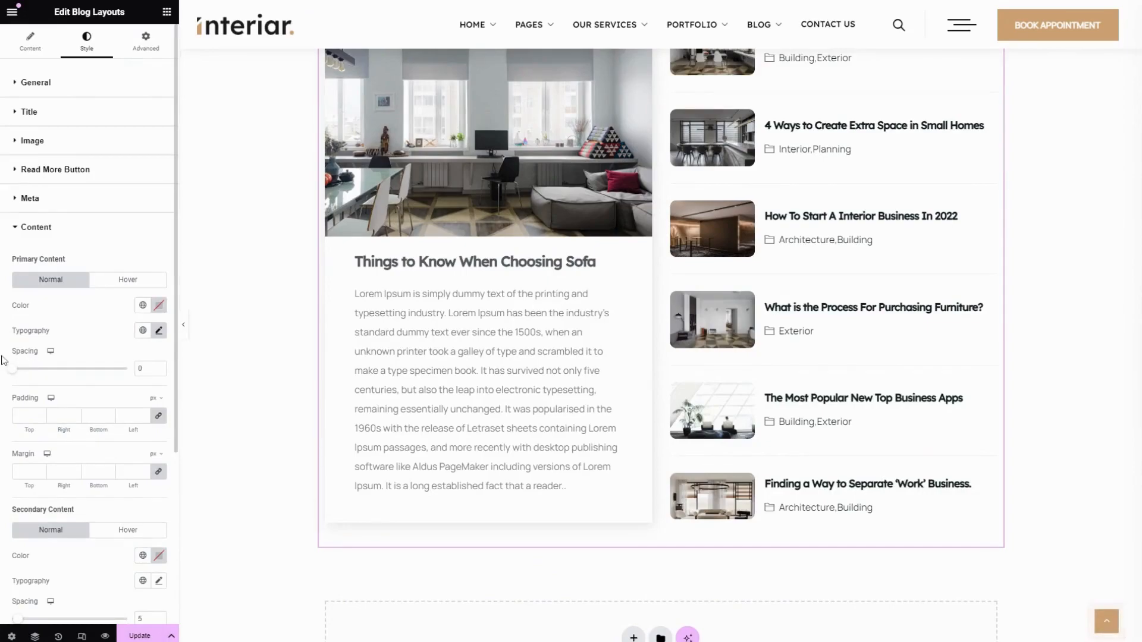
left_click(126, 282)
left_click(51, 280)
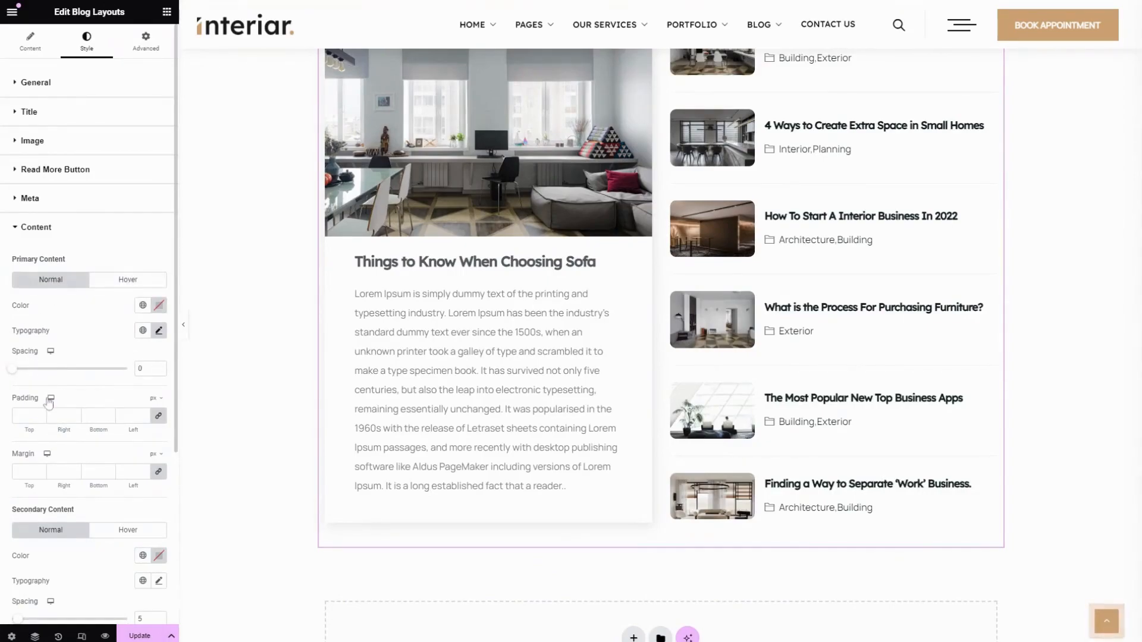
Try a padding of 10 px and a margin of 20 px on the Primary Content, clearing each again
scroll(47, 401, "down", 2)
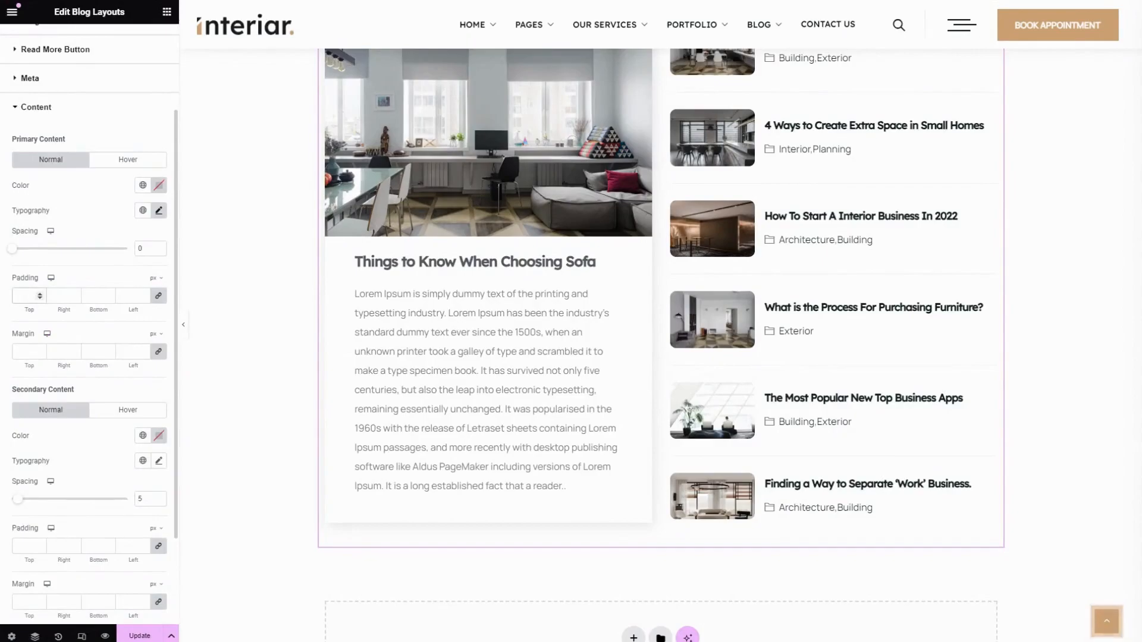
type("10")
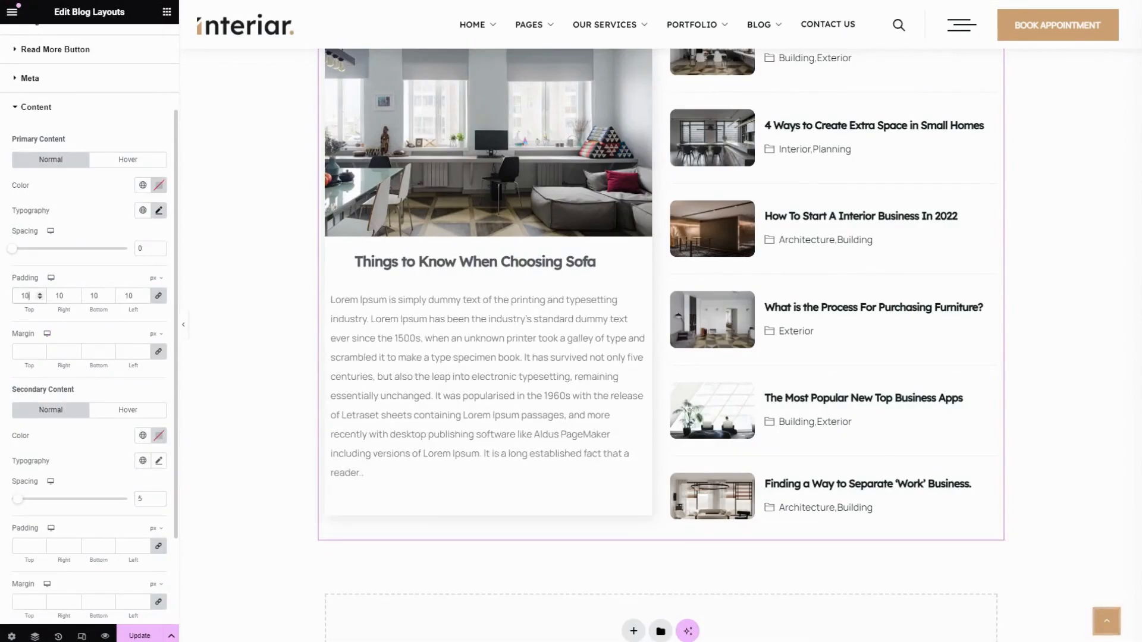
key("BackSpace")
key("BackSpace")
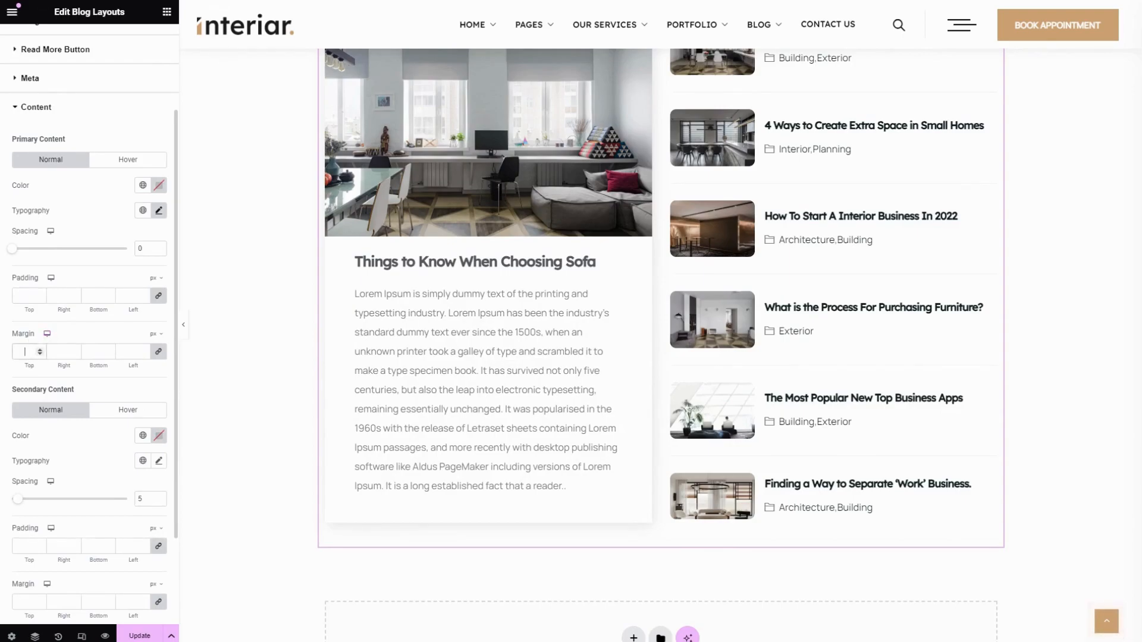
type("20")
key("BackSpace")
key("BackSpace")
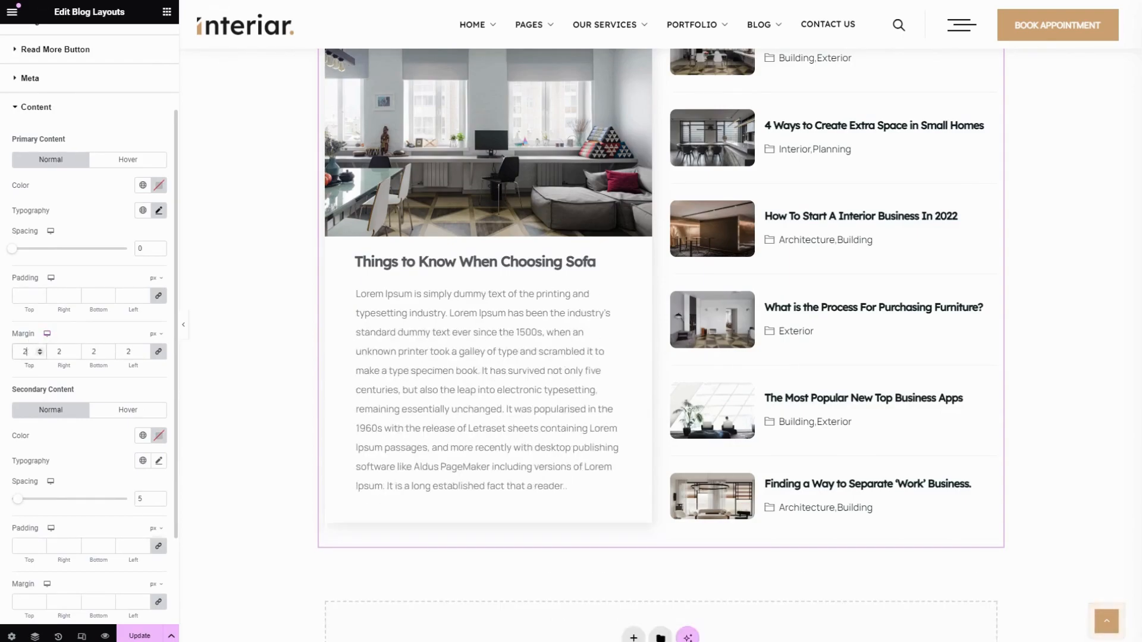
Look at the Secondary Content's global colors and typography options
scroll(90, 321, "down", 2)
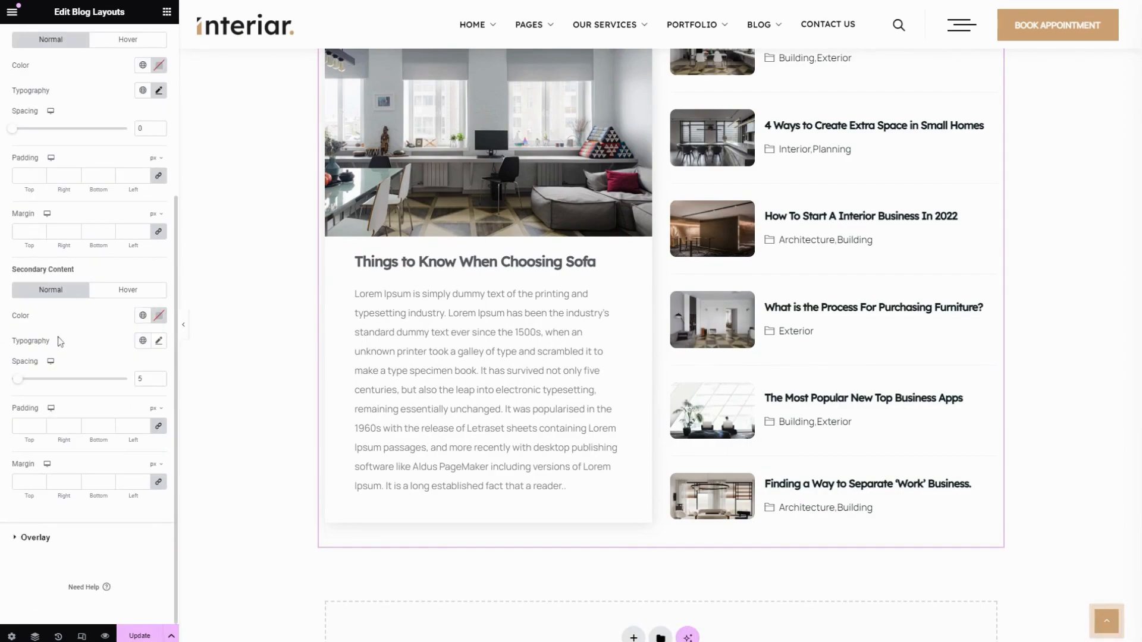
left_click(143, 315)
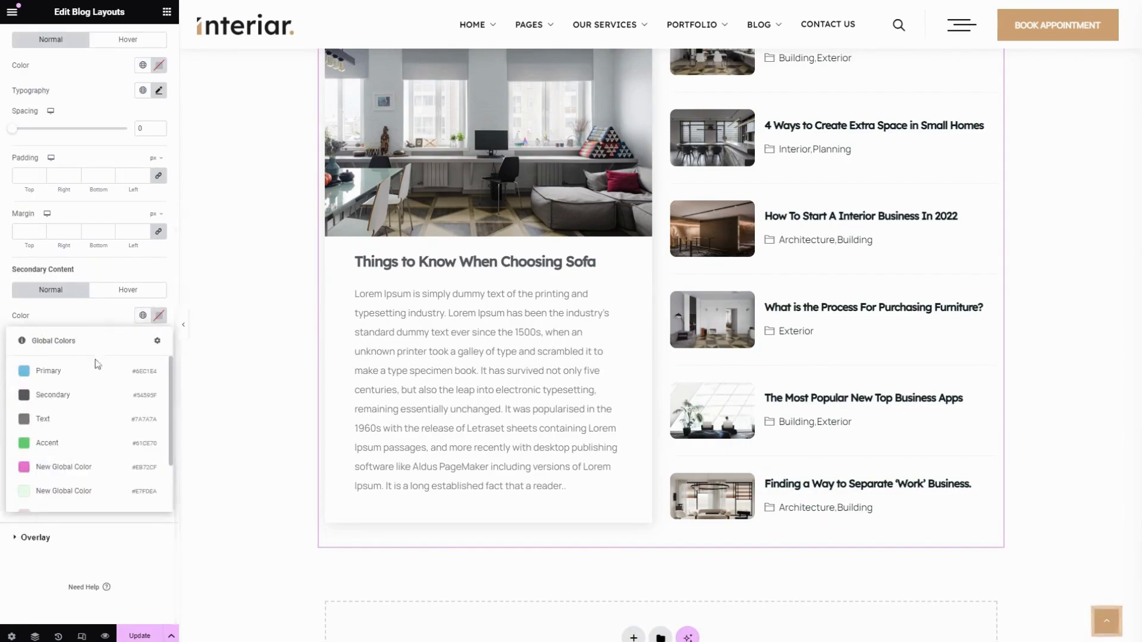
left_click(84, 324)
left_click(159, 341)
scroll(71, 447, "down", 1)
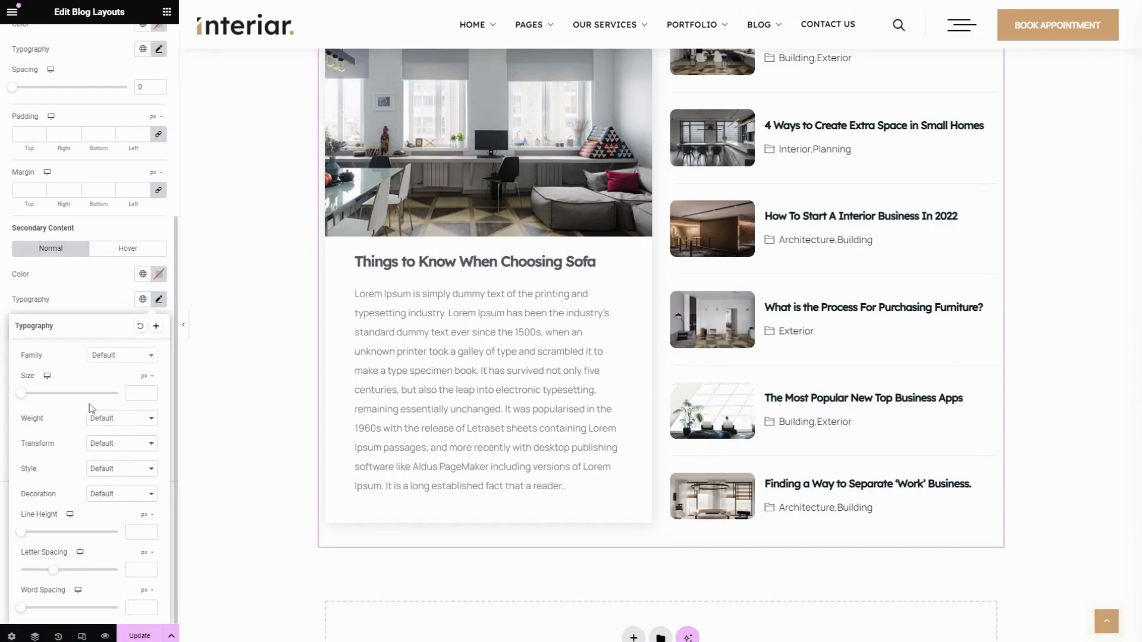
left_click(76, 289)
Set the Secondary Content's spacing to 23, leaving its padding and margin empty
left_click_drag(18, 337, 42, 347)
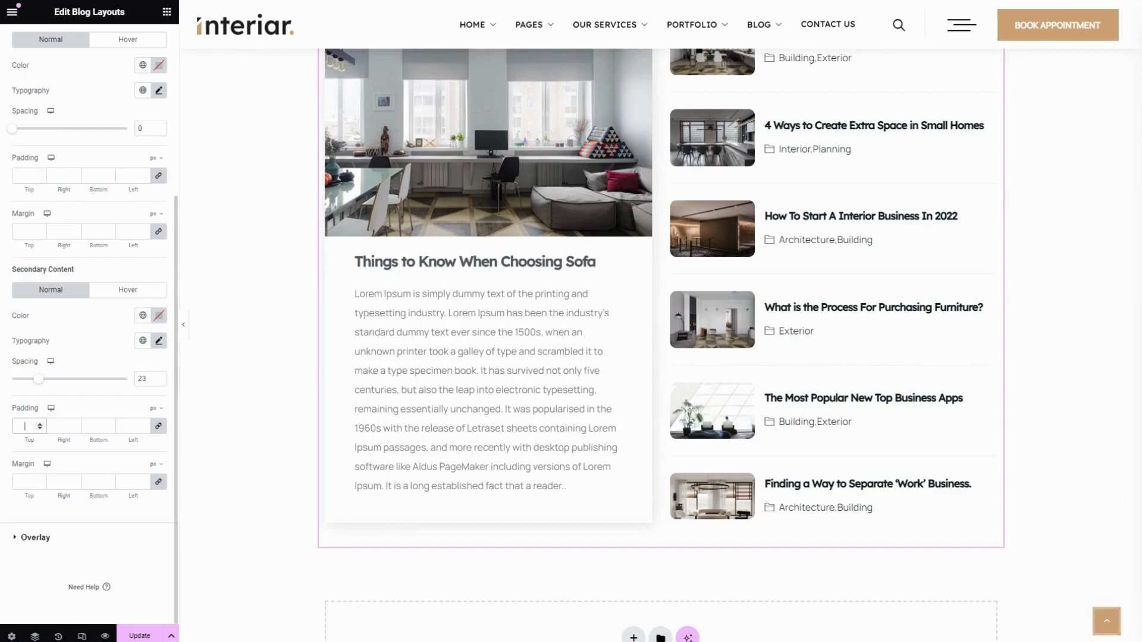
left_click(129, 426)
left_click(30, 479)
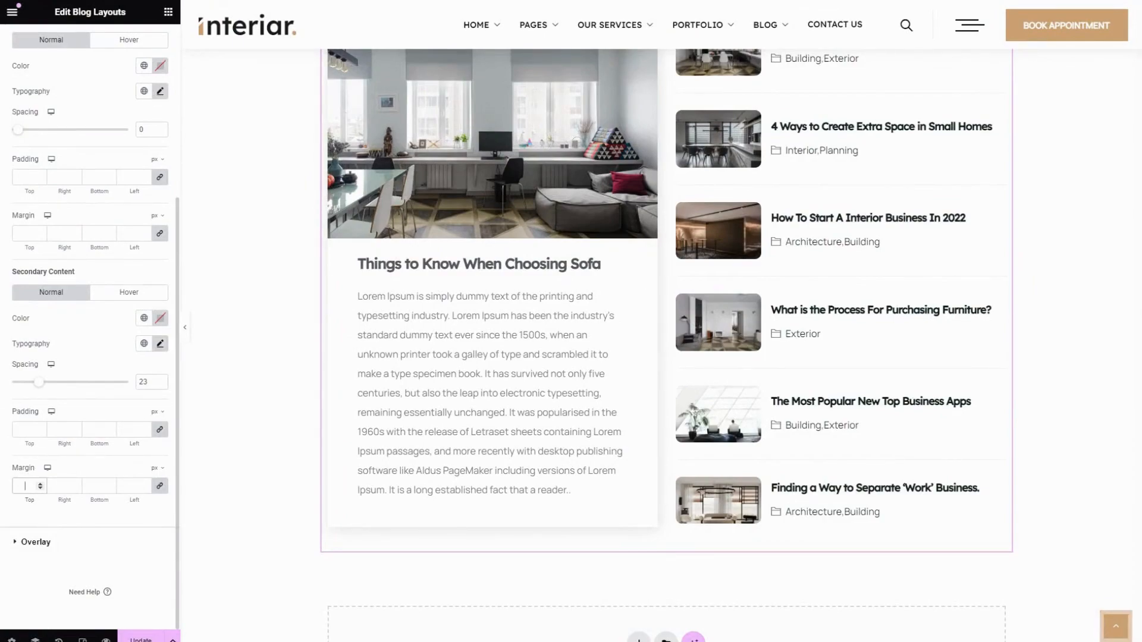
Open the Overlay style settings and look at the Primary overlay's typography options
left_click(74, 548)
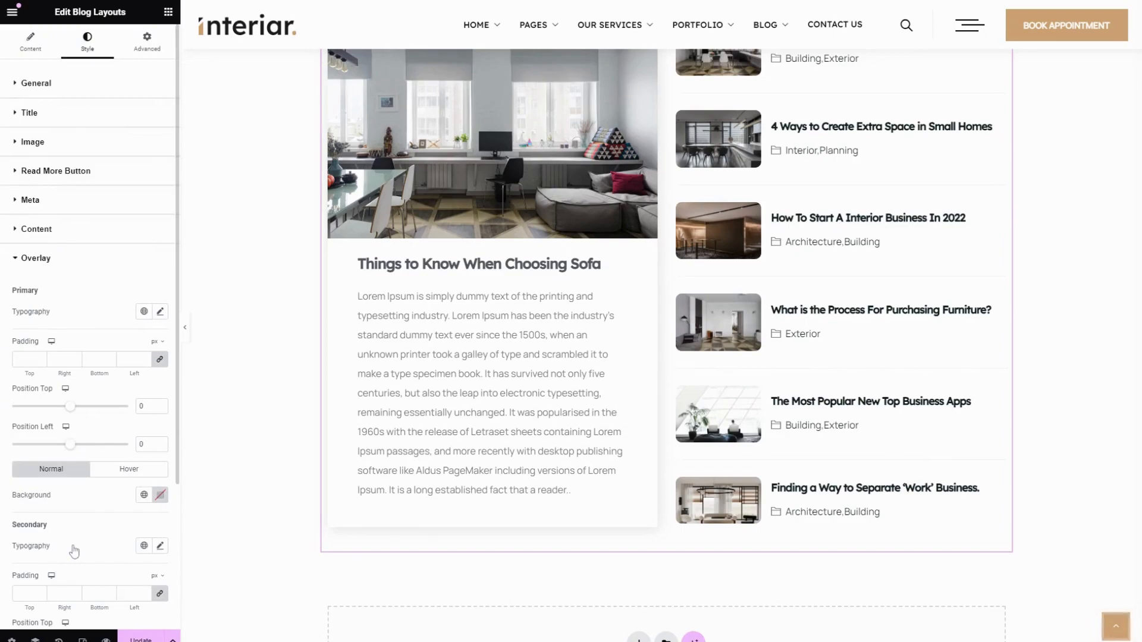
left_click_drag(47, 296, 7, 292)
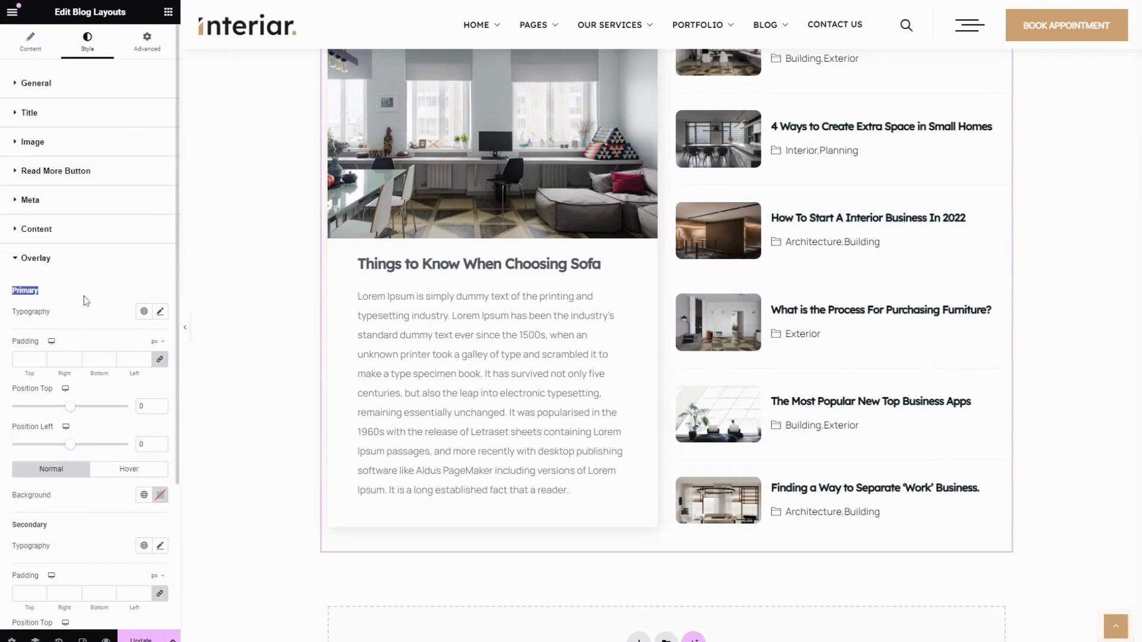
left_click(159, 311)
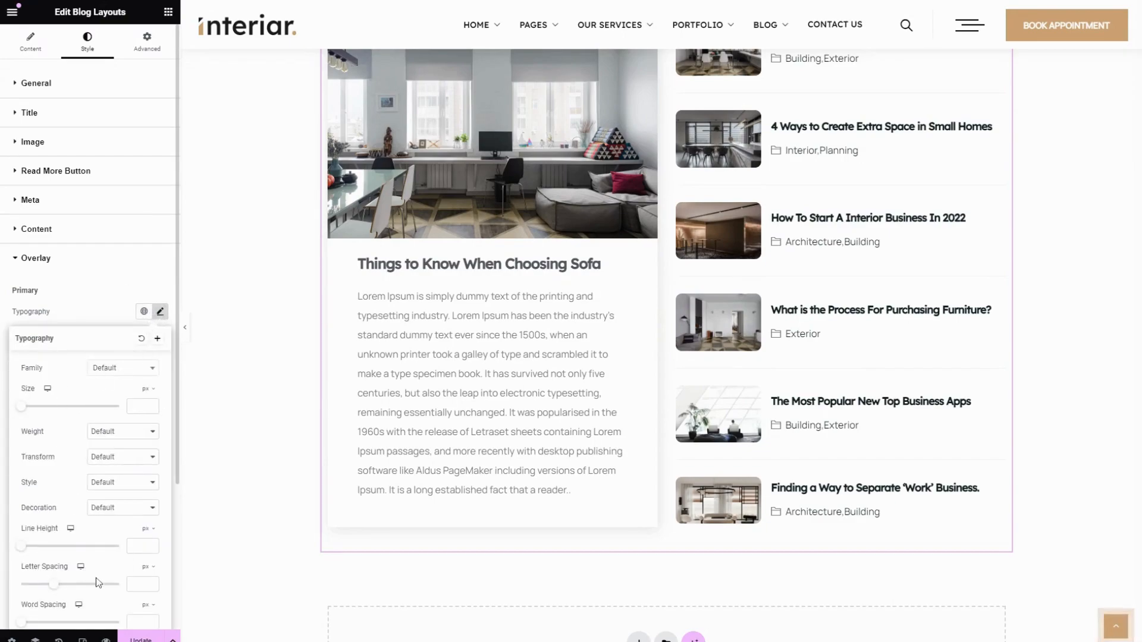
left_click(88, 315)
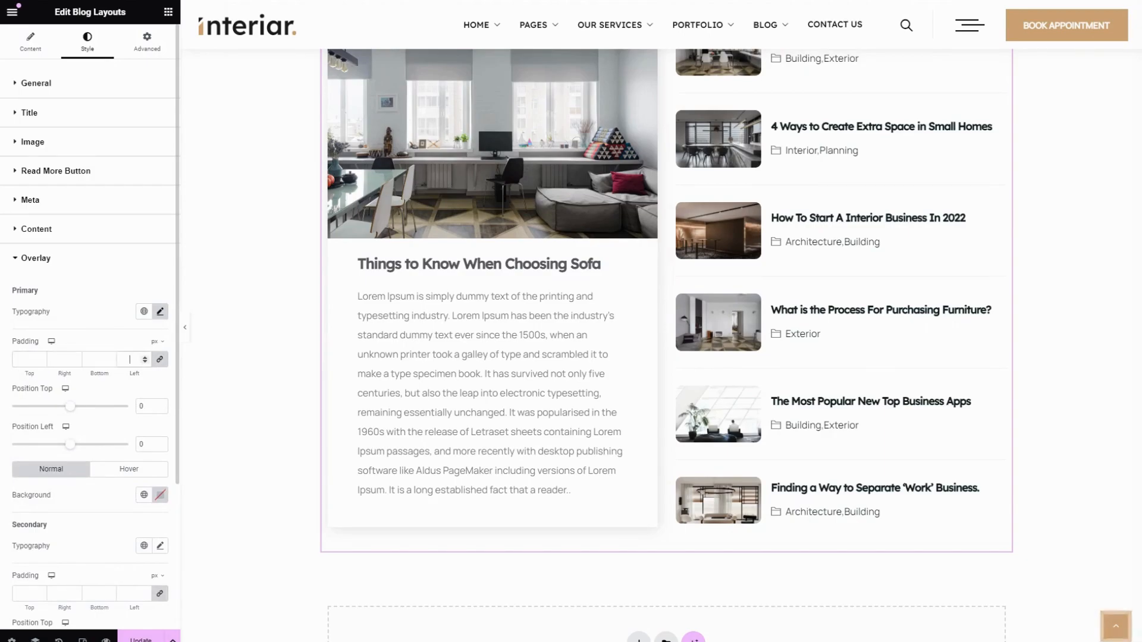
Set the Primary overlay's top position to 45 and left position to 41, with the Primary global color as its background
scroll(97, 444, "down", 3)
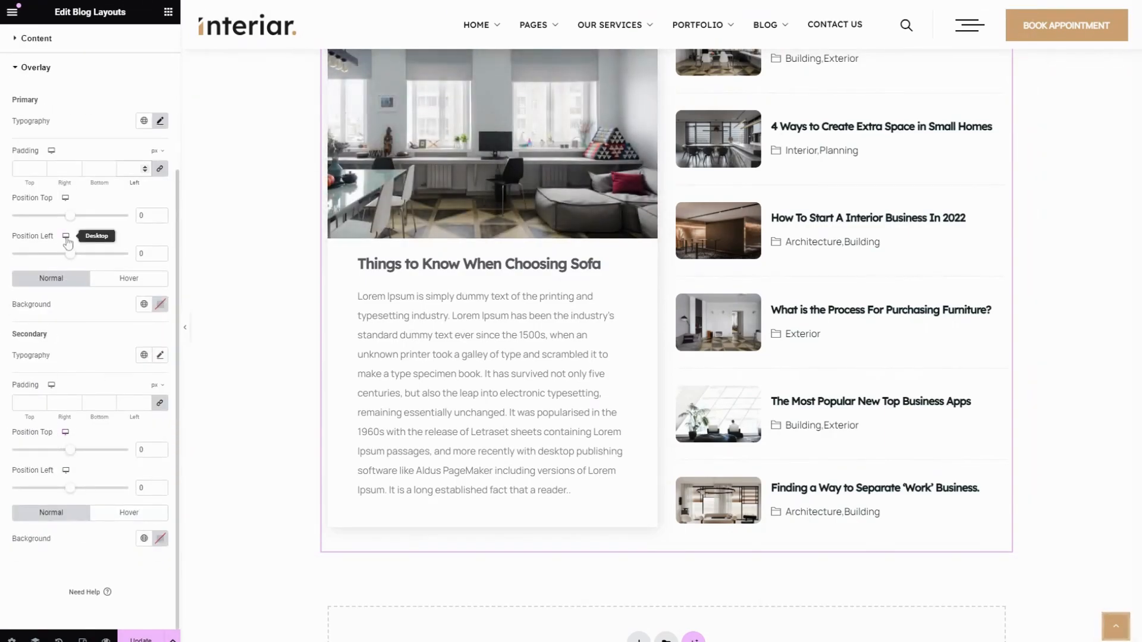
left_click_drag(70, 216, 97, 260)
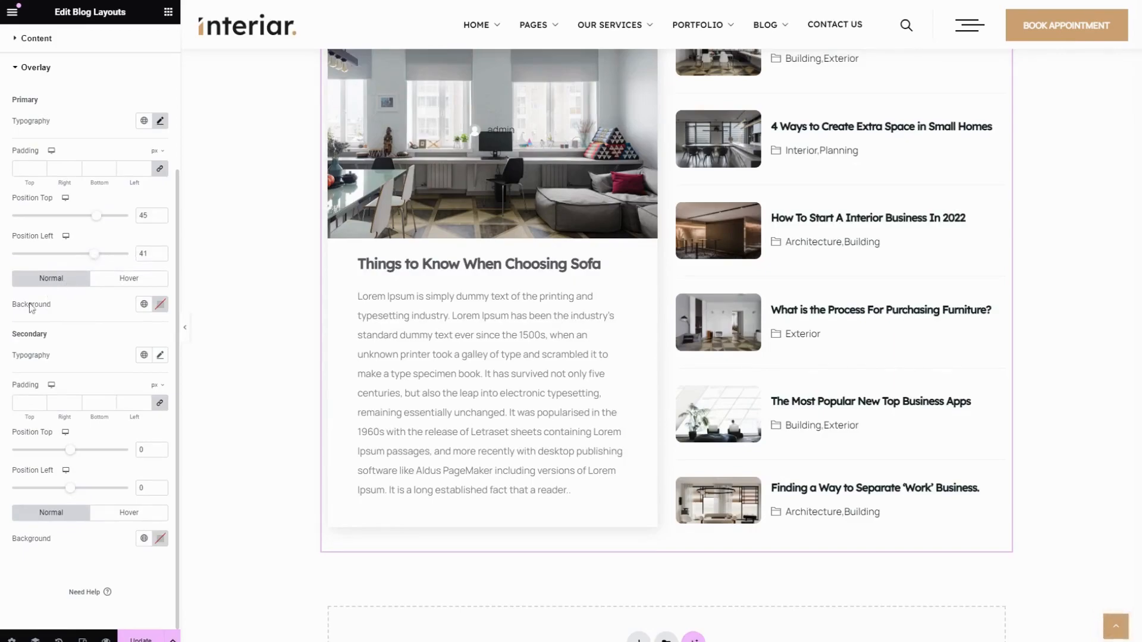
left_click(144, 304)
left_click(66, 359)
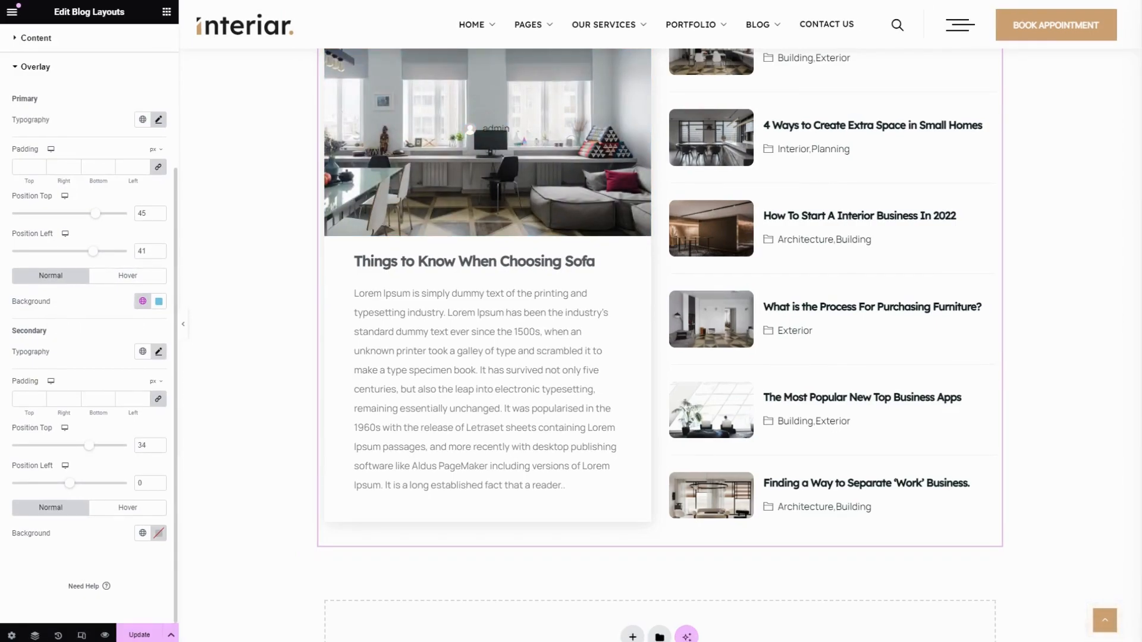
Look at the Secondary overlay's typography options and set its top position to 23 and left position to 70
left_click(159, 352)
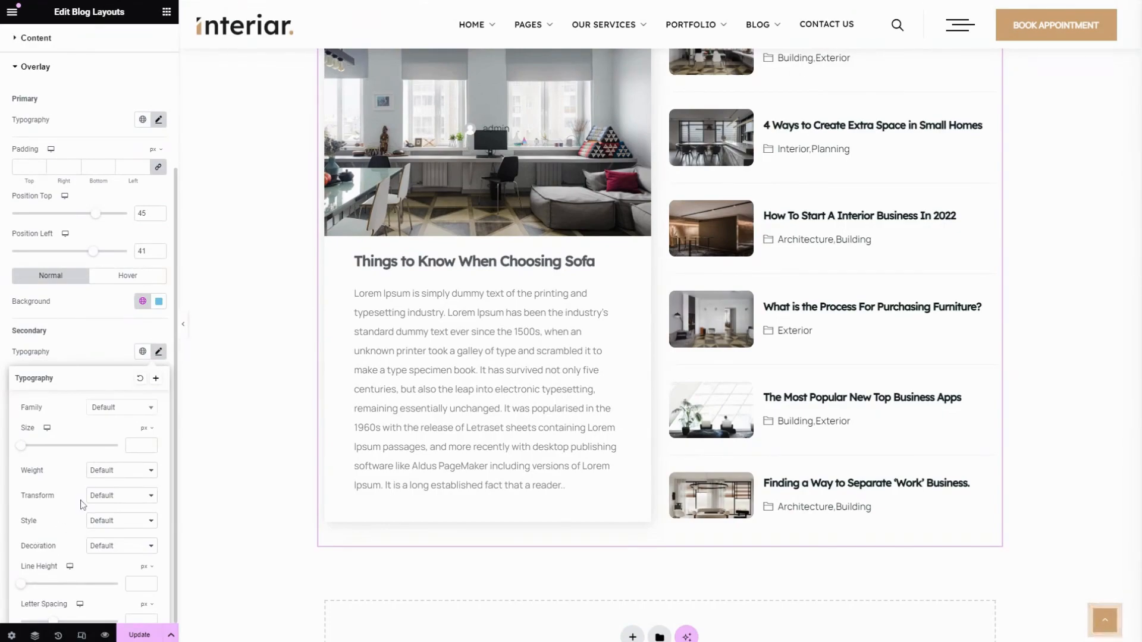
left_click(70, 346)
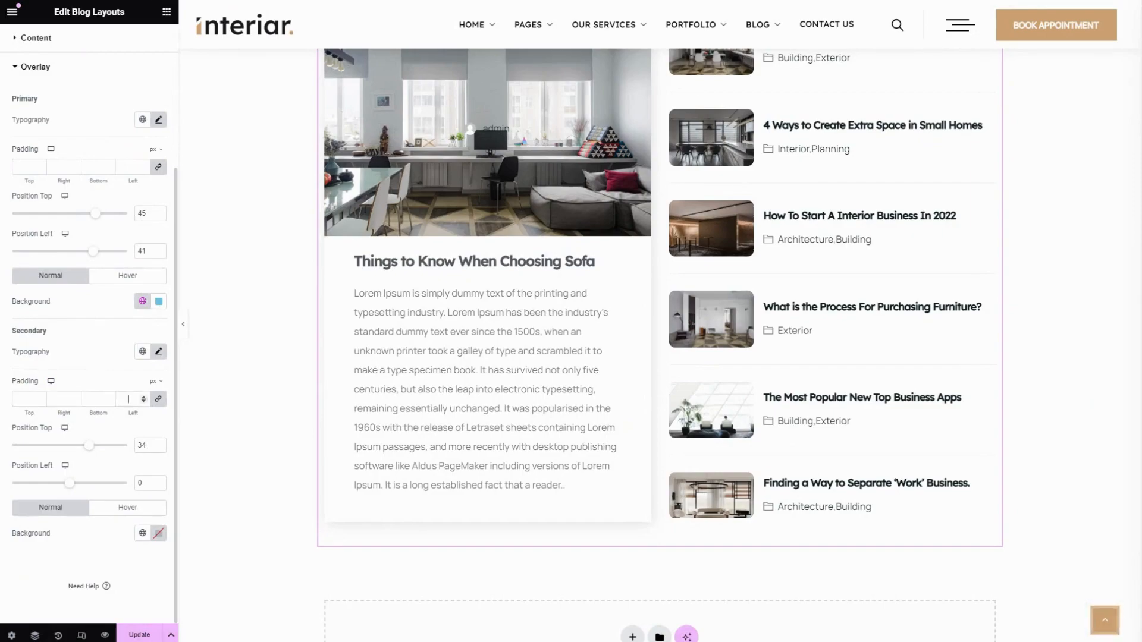
left_click_drag(90, 453, 110, 489)
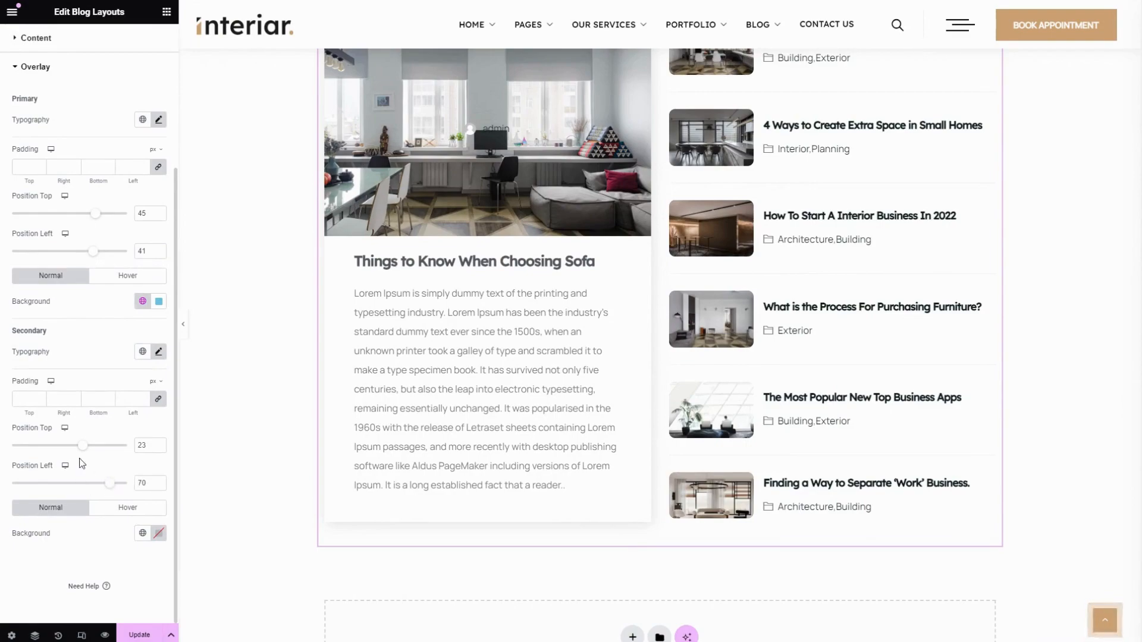
Give the Secondary overlay's background a global color in the normal state and the light green global color #E7FDEA on hover
left_click(143, 533)
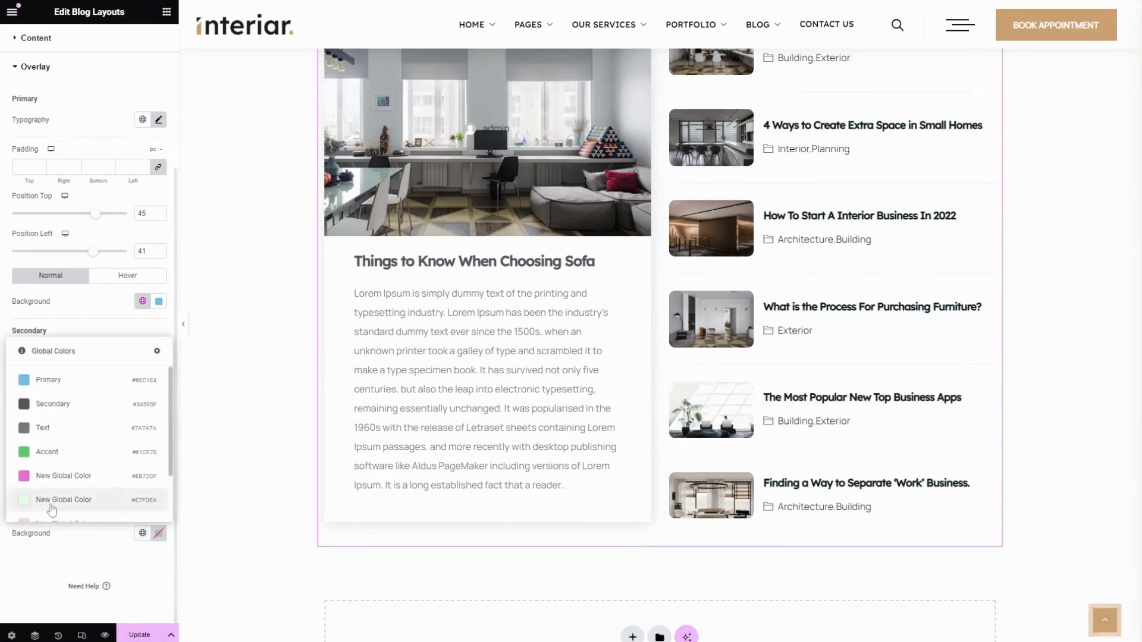
scroll(58, 443, "down", 2)
left_click(58, 443)
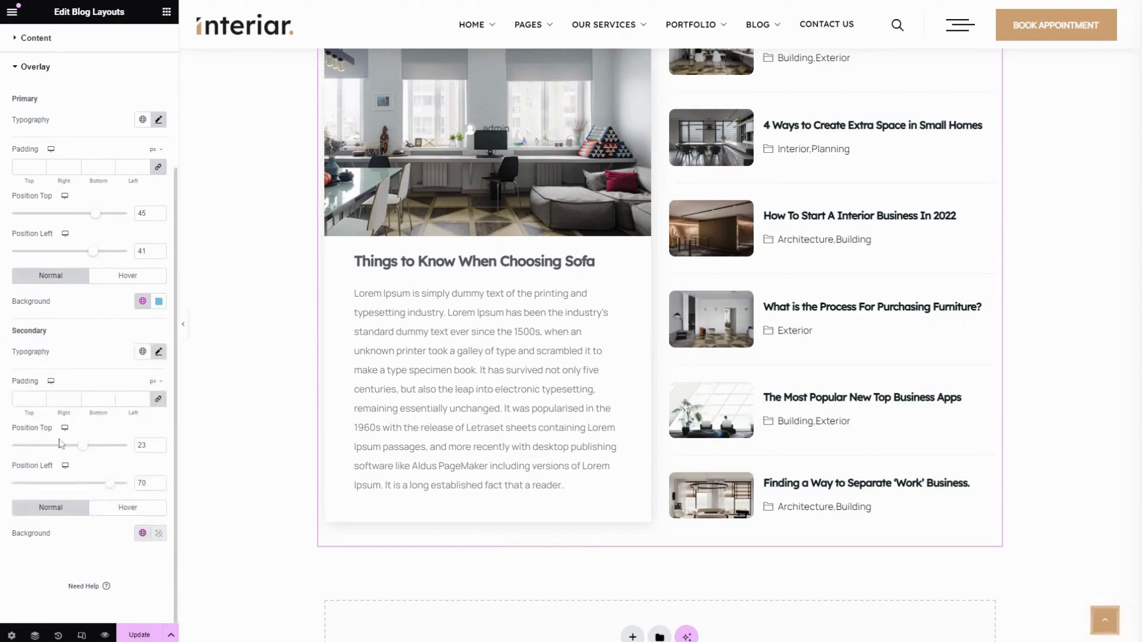
left_click(125, 510)
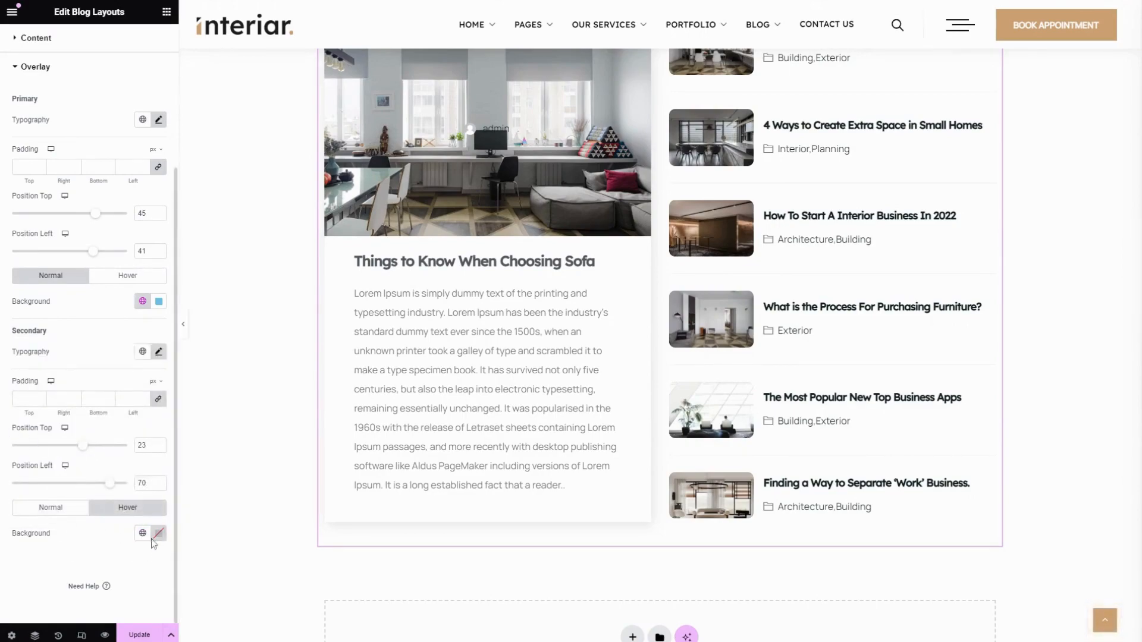
left_click(143, 533)
left_click(113, 501)
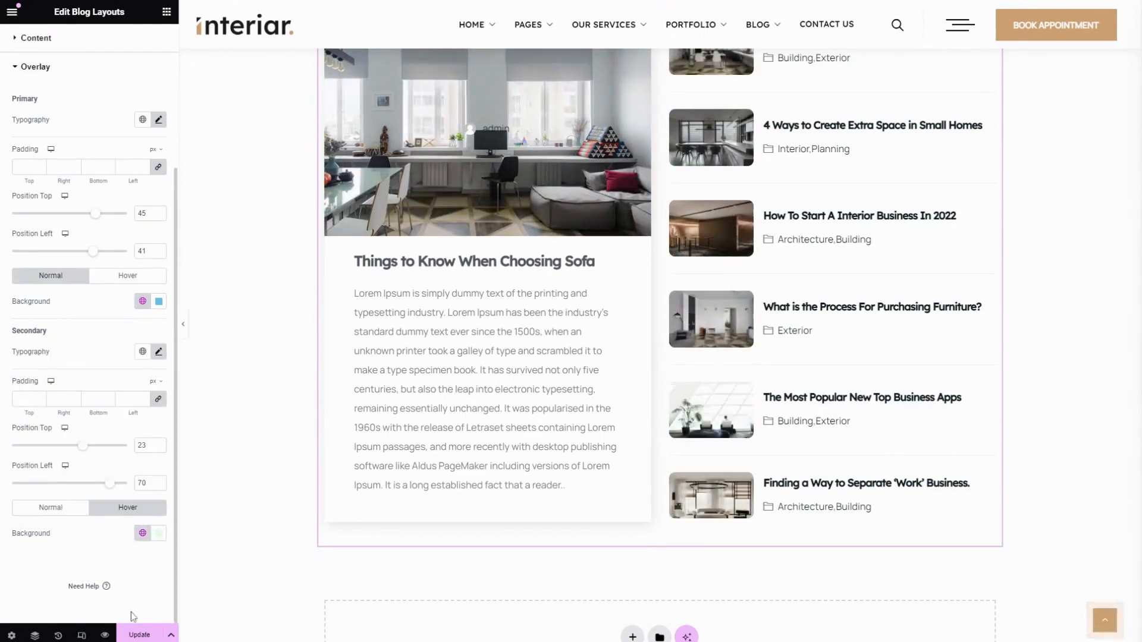
Update the page and hide the editing panel to review the blog layout at full width
left_click(148, 635)
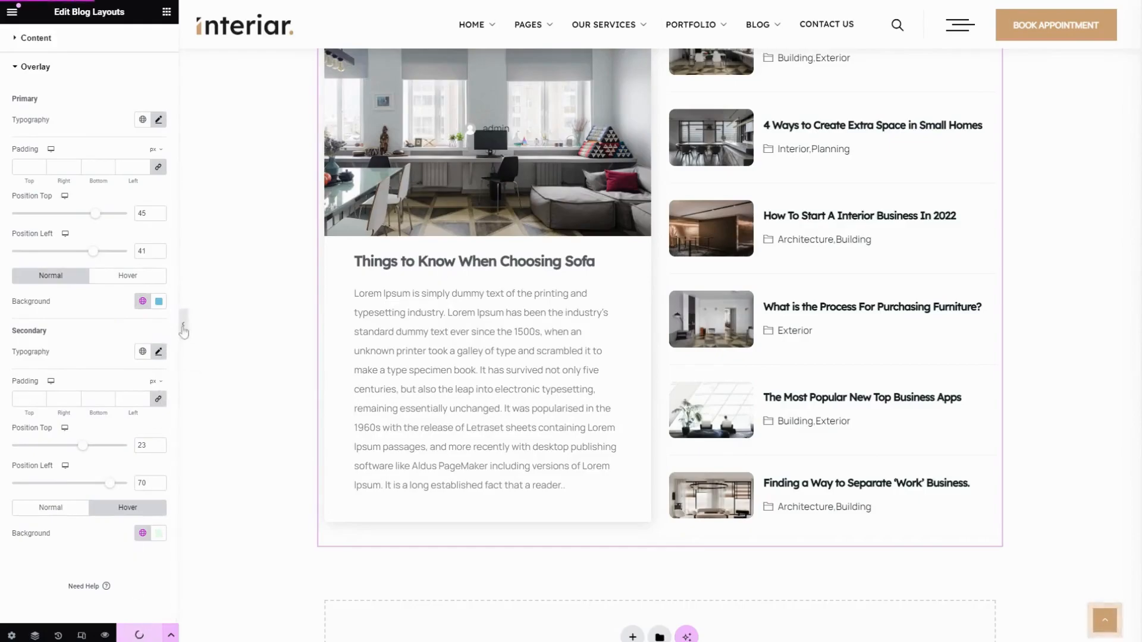
left_click(182, 324)
scroll(434, 342, "up", 3)
scroll(334, 440, "down", 4)
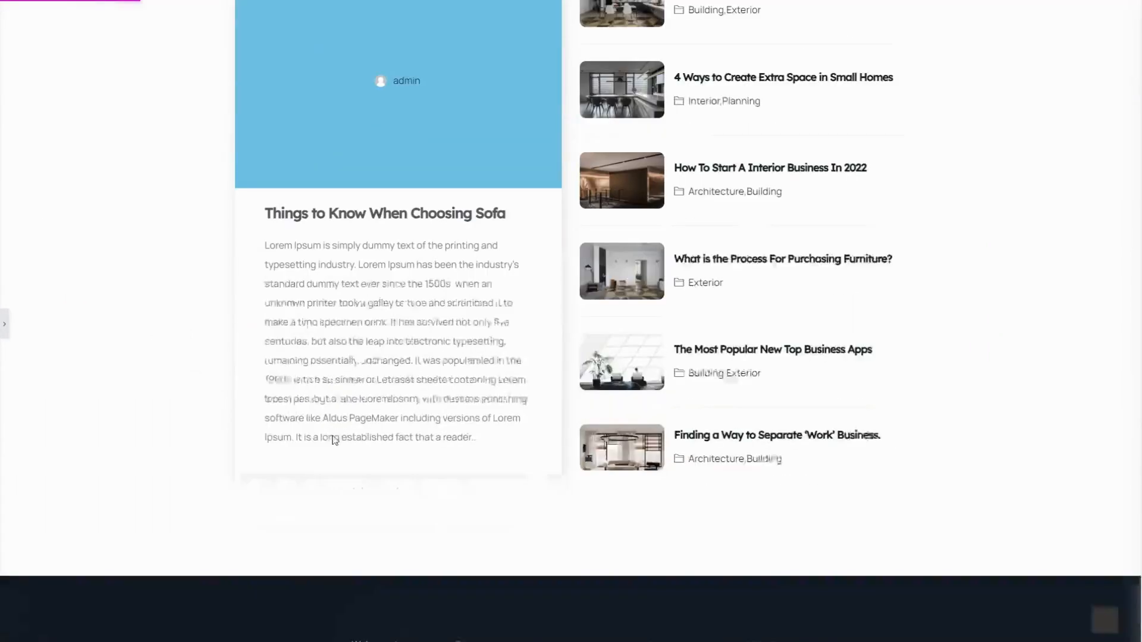